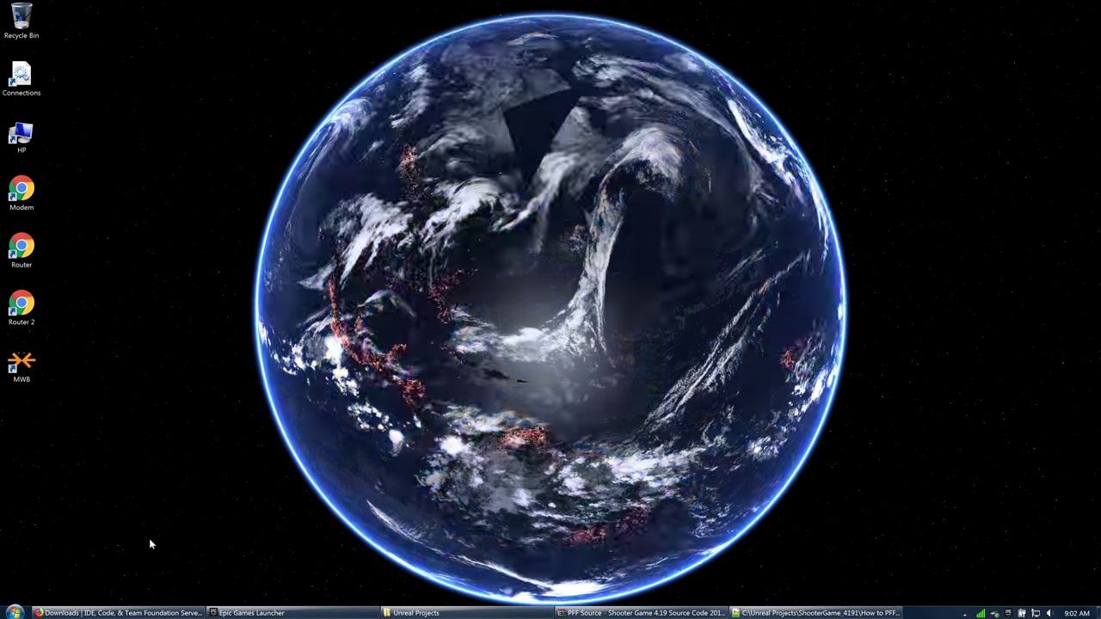
Cycle through the browser, PFF setup notes, PFF Source archive and Unreal Projects windows
{"action": "left_click", "coordinate": [146, 612]}
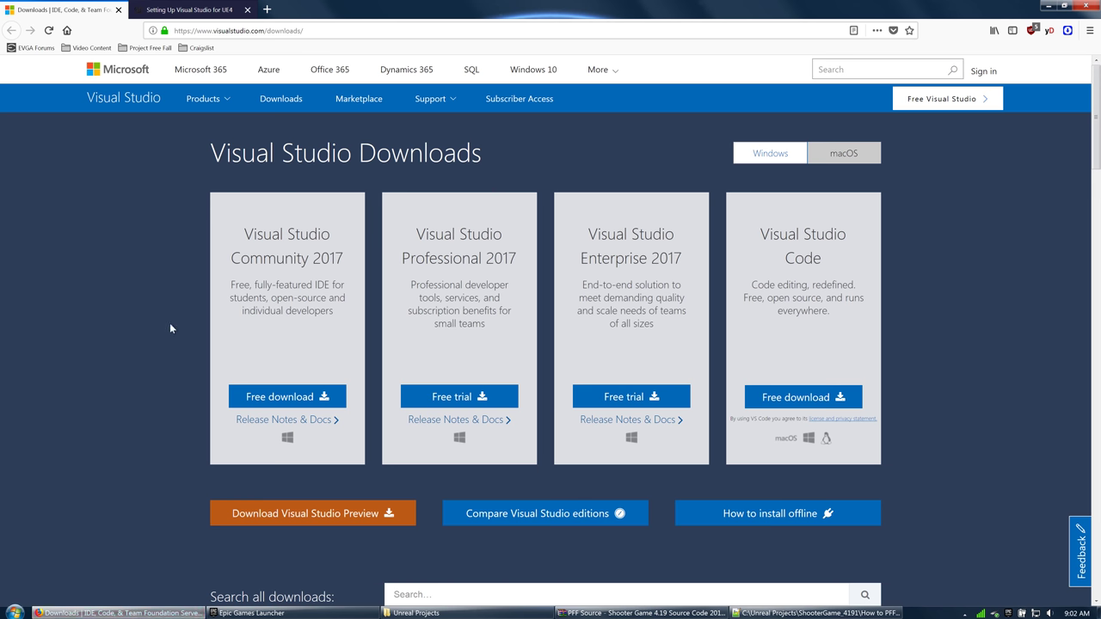
{"action": "left_click", "coordinate": [817, 612]}
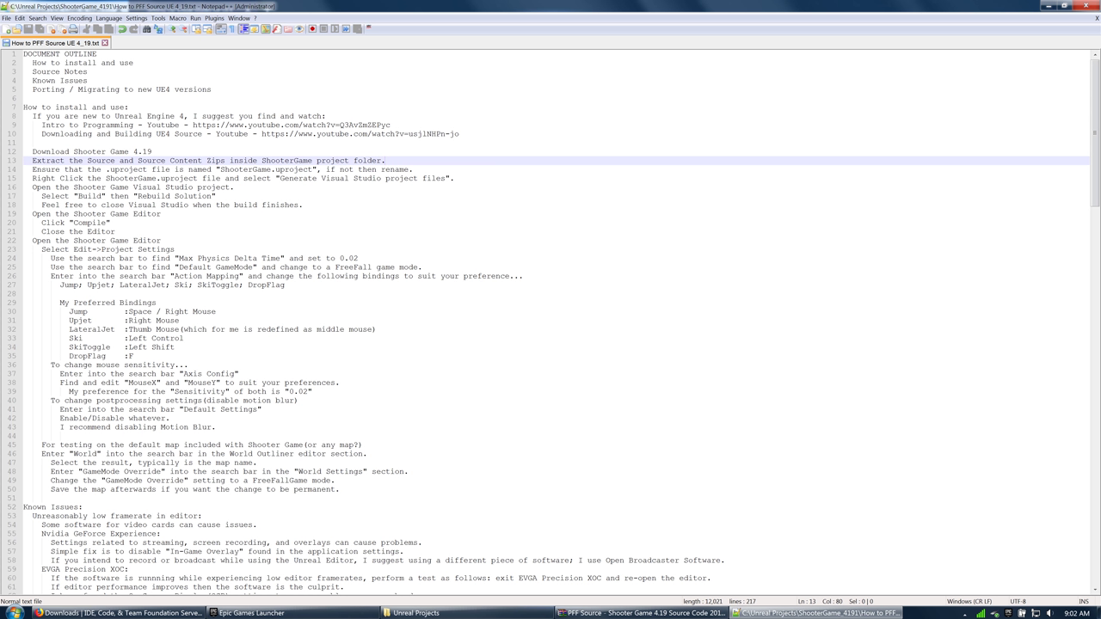
{"action": "left_click", "coordinate": [605, 611]}
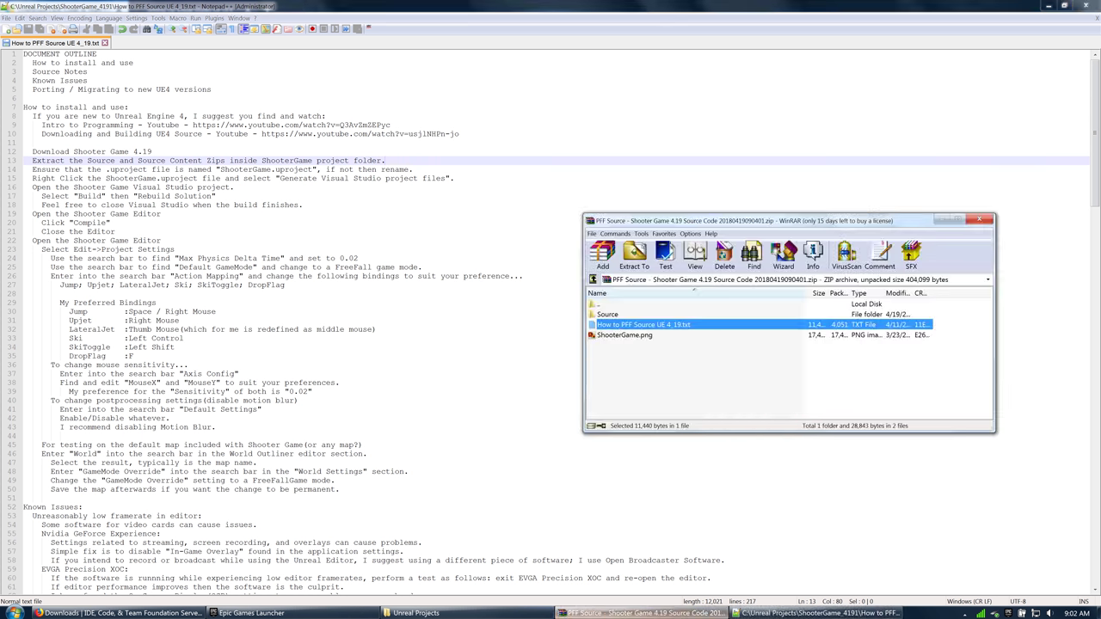
{"action": "left_click", "coordinate": [415, 612]}
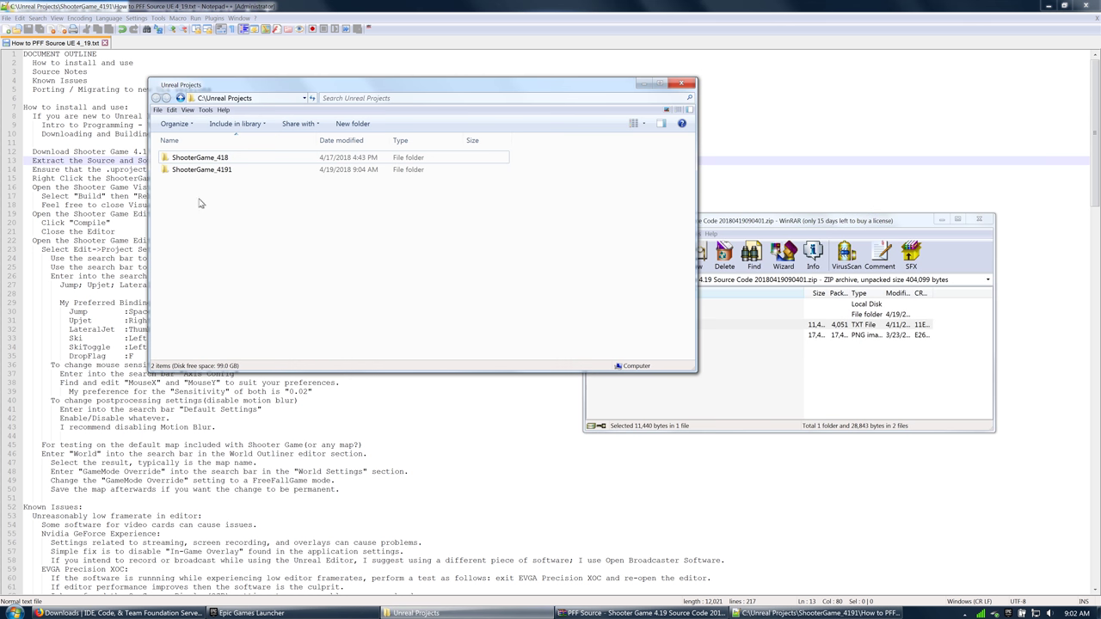
{"action": "left_click", "coordinate": [416, 613]}
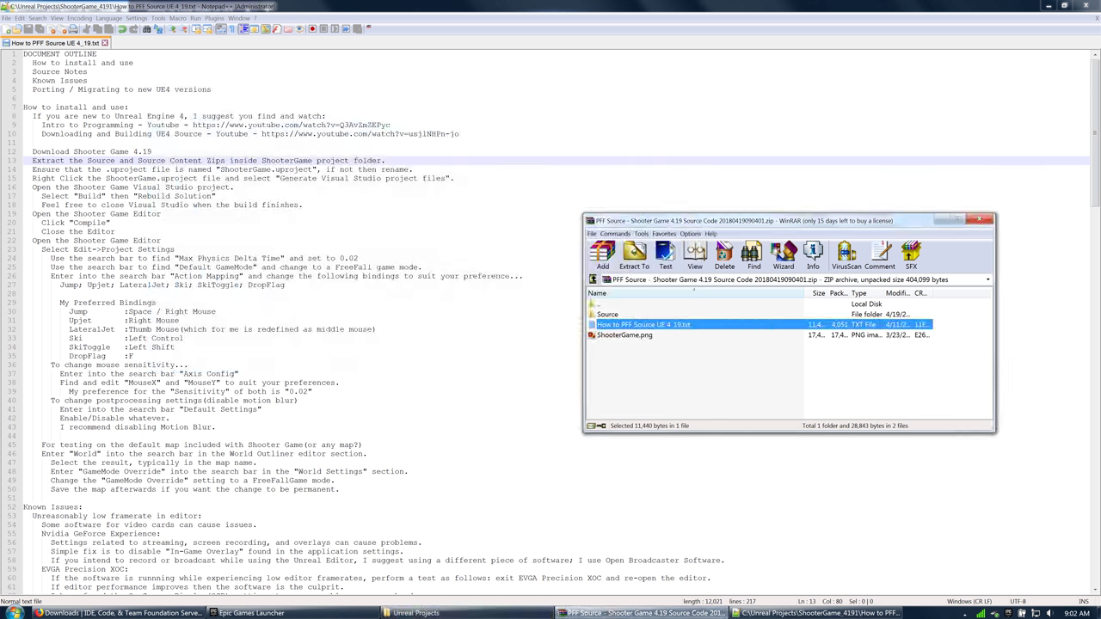
Open the Shooter Game 4.19 Source Code zip from D:\Project Free Fall, then minimize the archive and notes
{"action": "left_click", "coordinate": [16, 613]}
{"action": "left_click", "coordinate": [43, 431]}
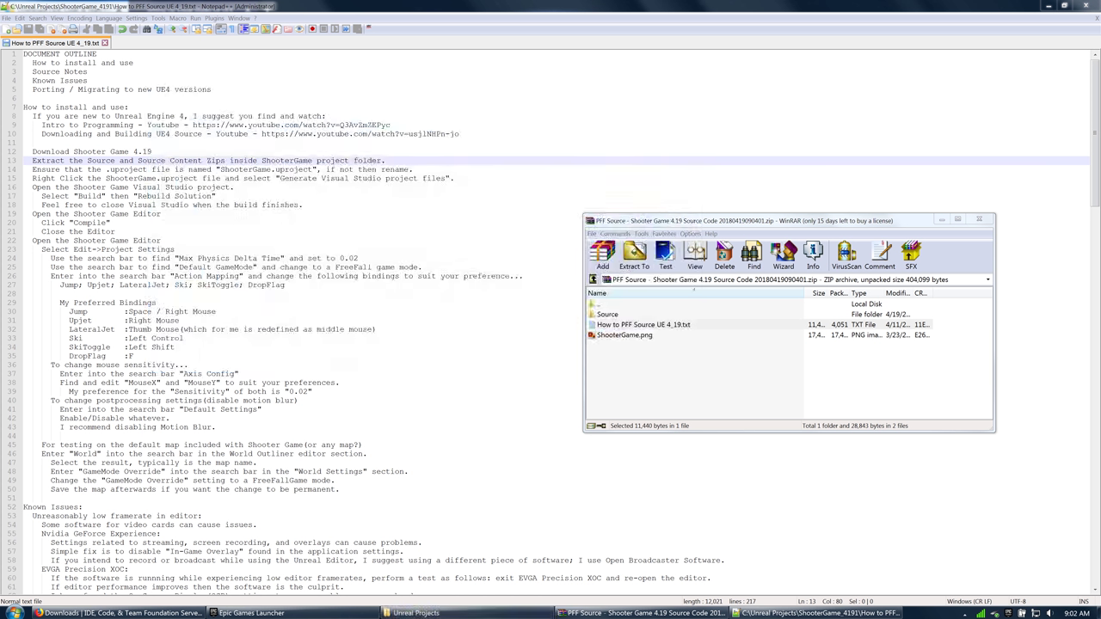
{"action": "scroll", "coordinate": [551, 456], "scroll_direction": "down", "scroll_amount": 7}
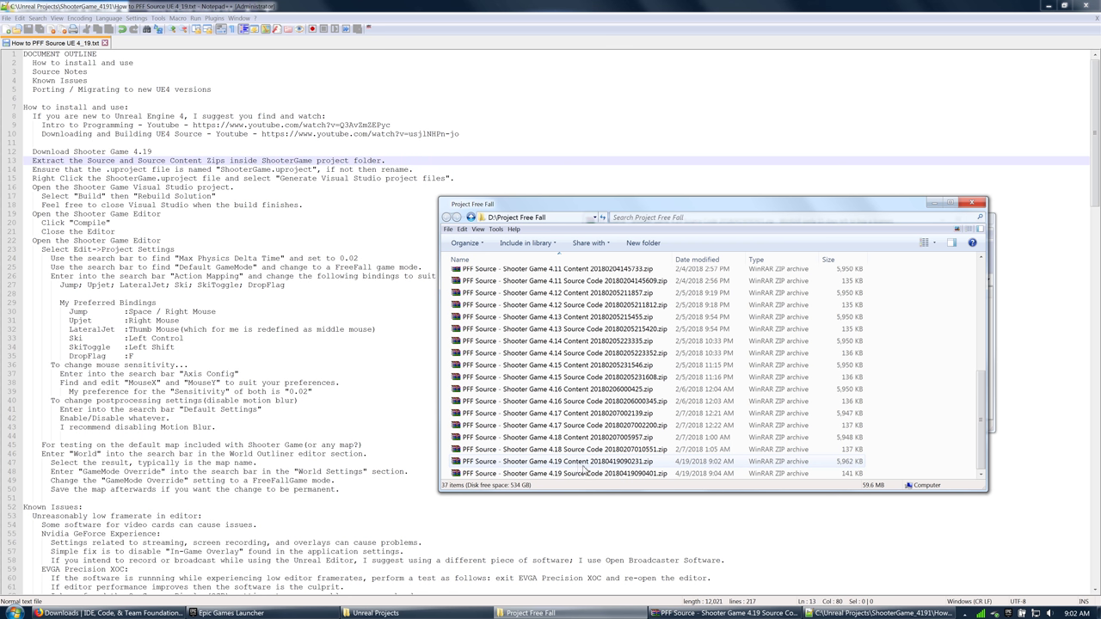
{"action": "left_click", "coordinate": [594, 474]}
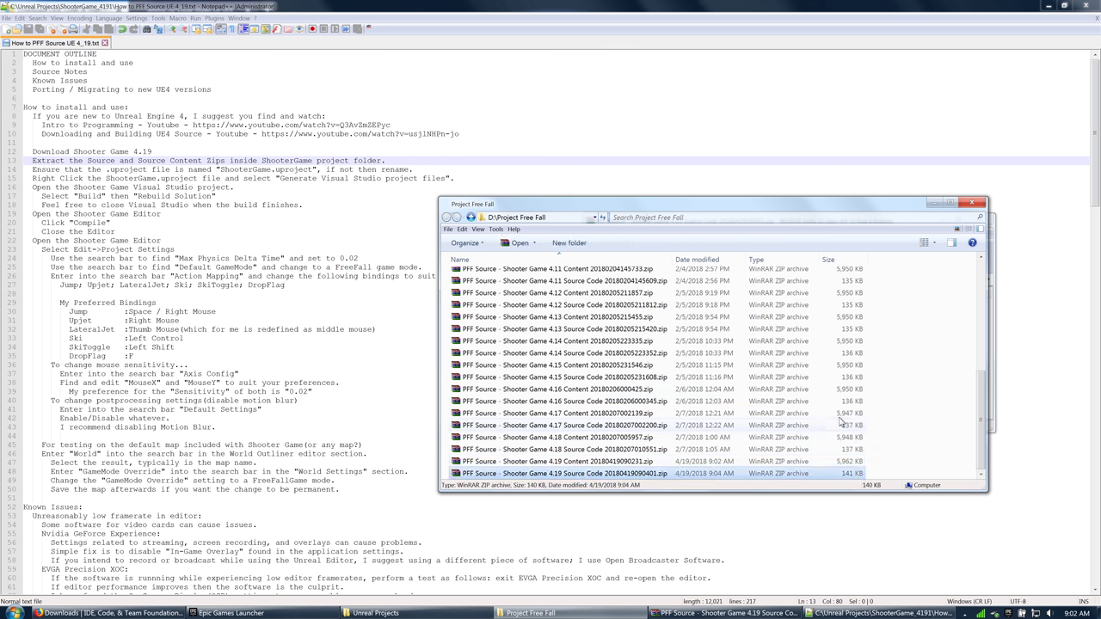
{"action": "left_click", "coordinate": [936, 203]}
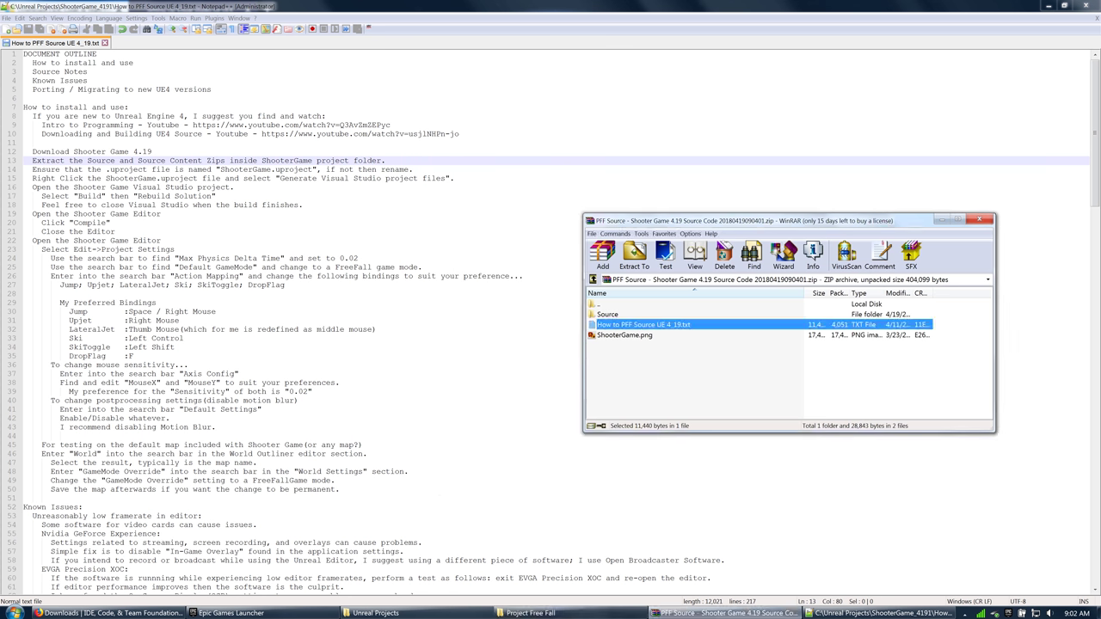
{"action": "left_click", "coordinate": [942, 220]}
{"action": "left_click", "coordinate": [1049, 5]}
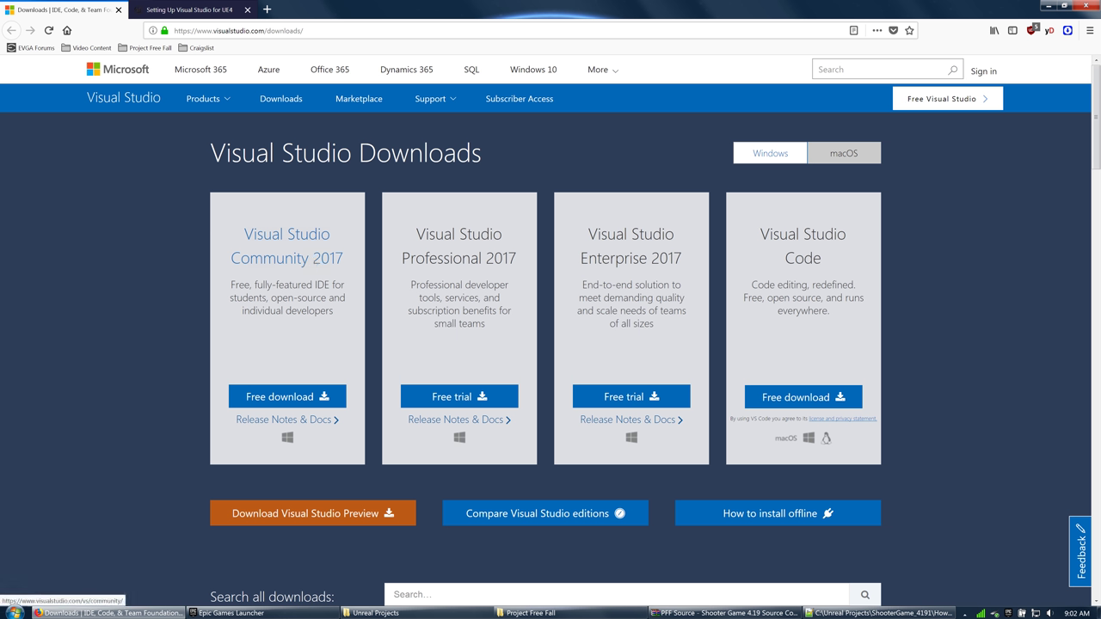
Review the top of the Setting Up Visual Studio for UE4 page, then minimize Firefox
{"action": "left_click", "coordinate": [204, 12]}
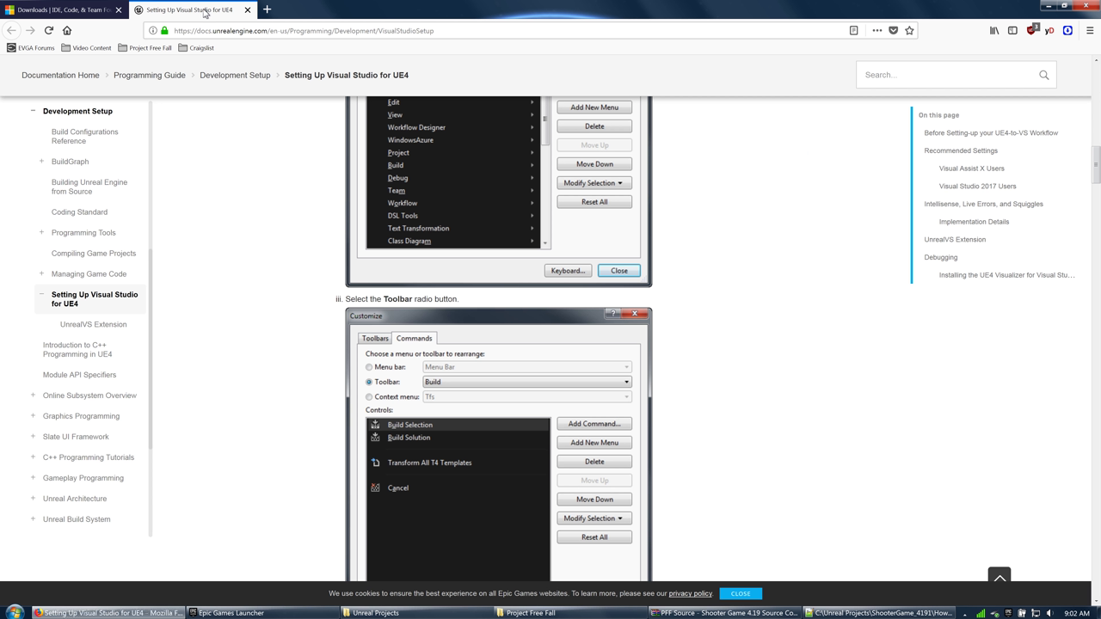
{"action": "scroll", "coordinate": [290, 283], "scroll_direction": "up", "scroll_amount": 10}
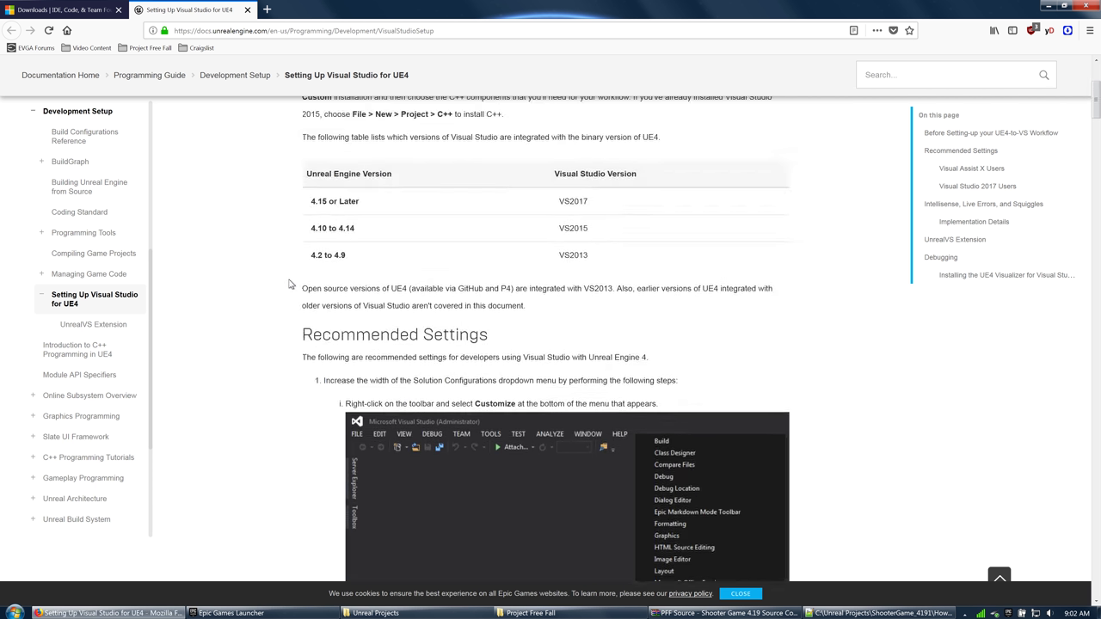
{"action": "scroll", "coordinate": [290, 283], "scroll_direction": "up", "scroll_amount": 4}
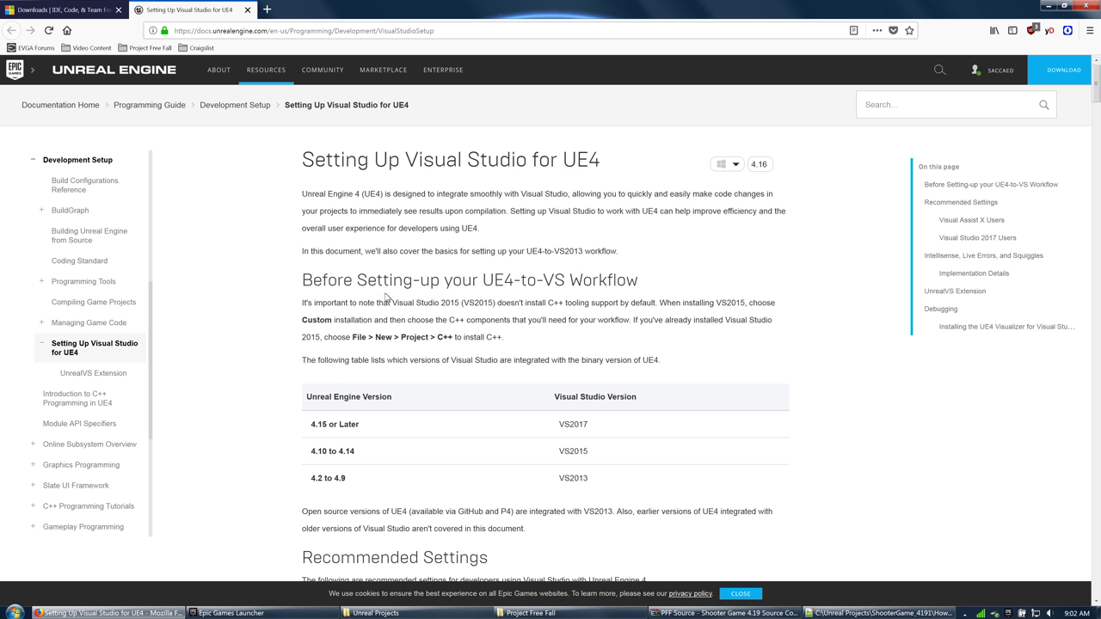
{"action": "left_click", "coordinate": [1051, 6]}
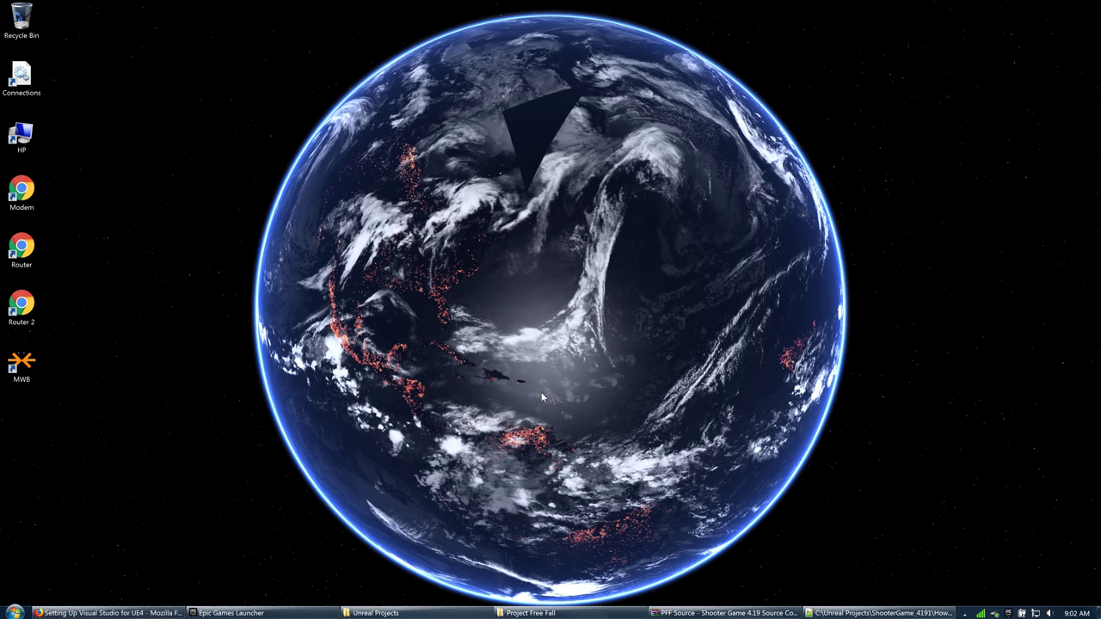
Check the Shooter Game sample's Create Project options in the Launcher, then go to the Library
{"action": "left_click", "coordinate": [231, 612]}
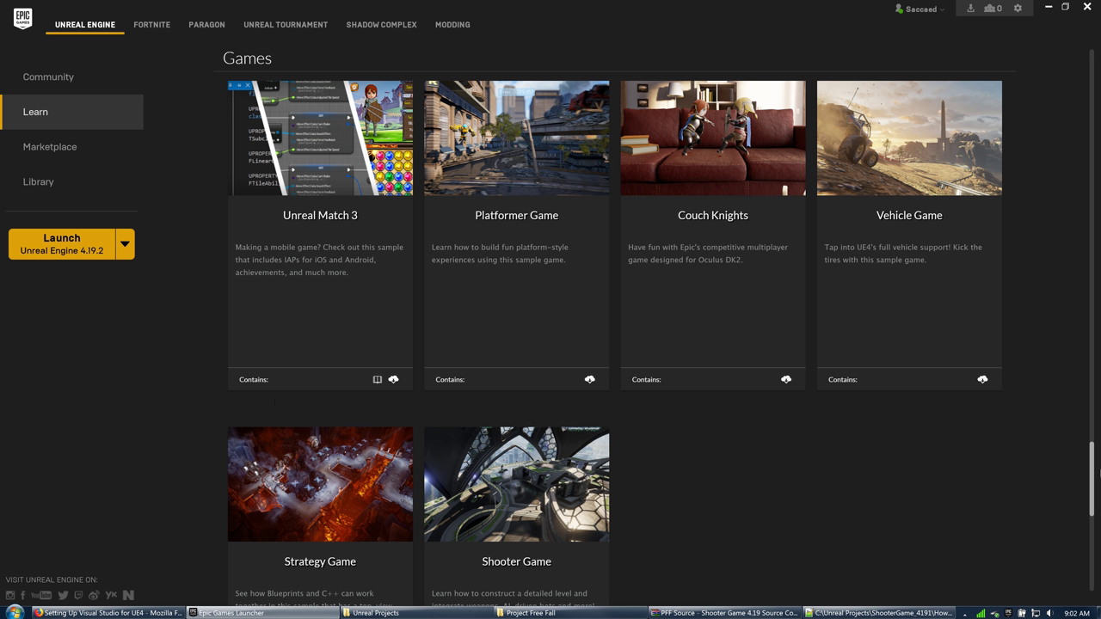
{"action": "scroll", "coordinate": [1094, 474], "scroll_direction": "down", "scroll_amount": 2}
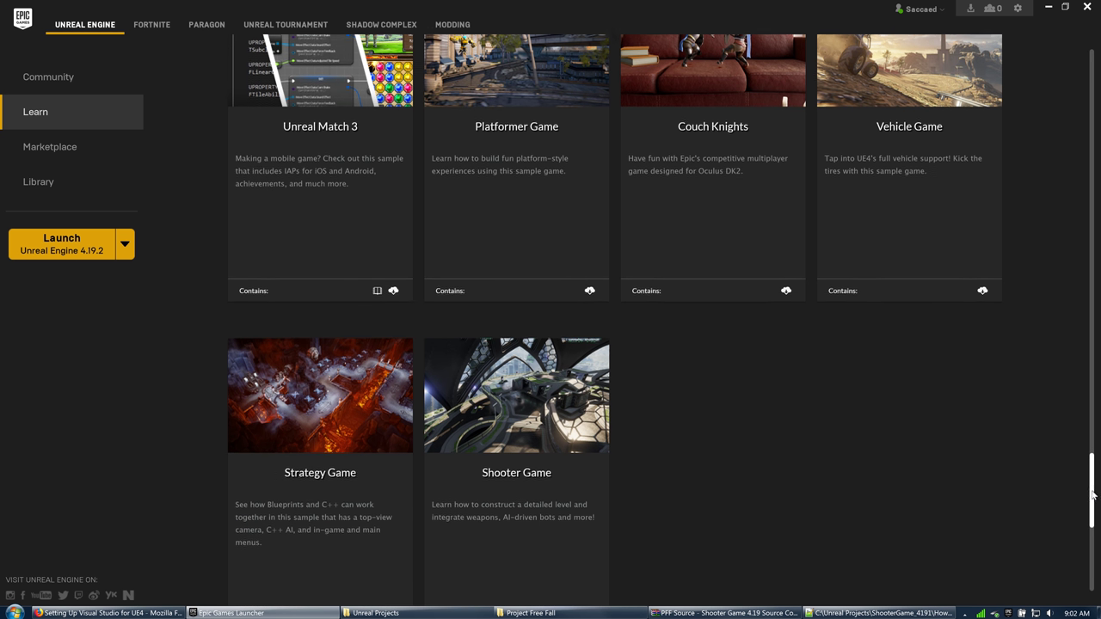
{"action": "scroll", "coordinate": [1094, 495], "scroll_direction": "up", "scroll_amount": 3}
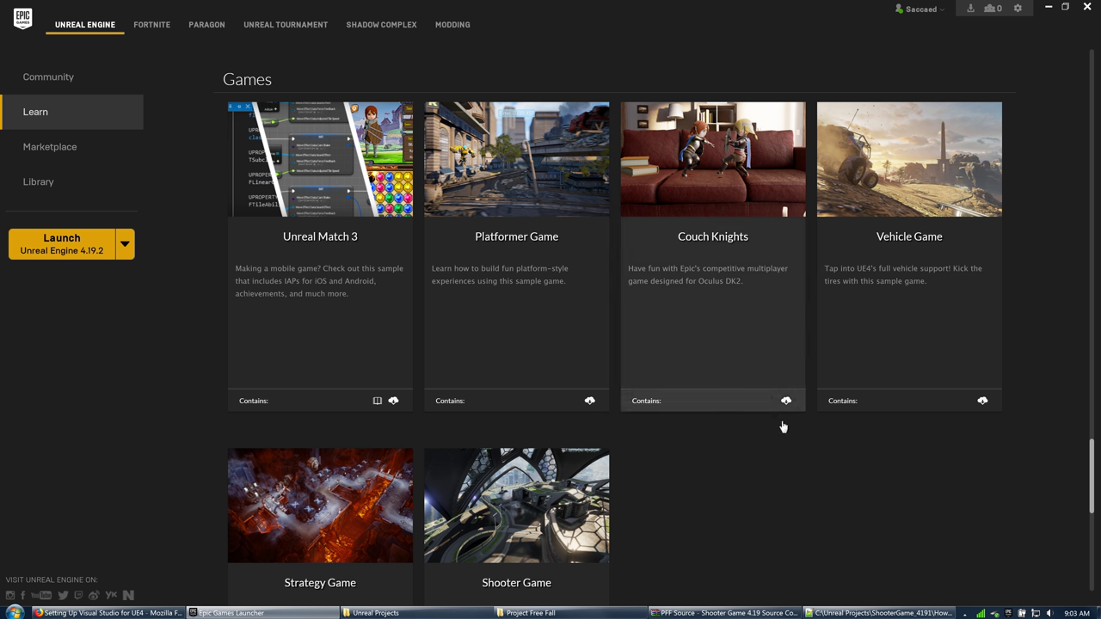
{"action": "scroll", "coordinate": [502, 411], "scroll_direction": "down", "scroll_amount": 1}
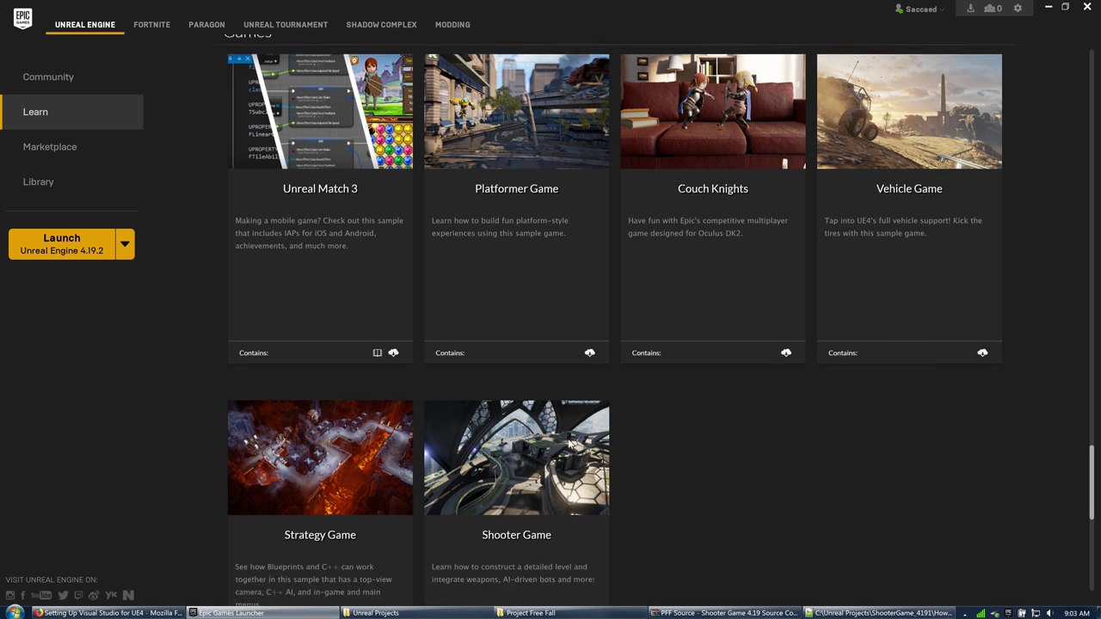
{"action": "left_click", "coordinate": [500, 404]}
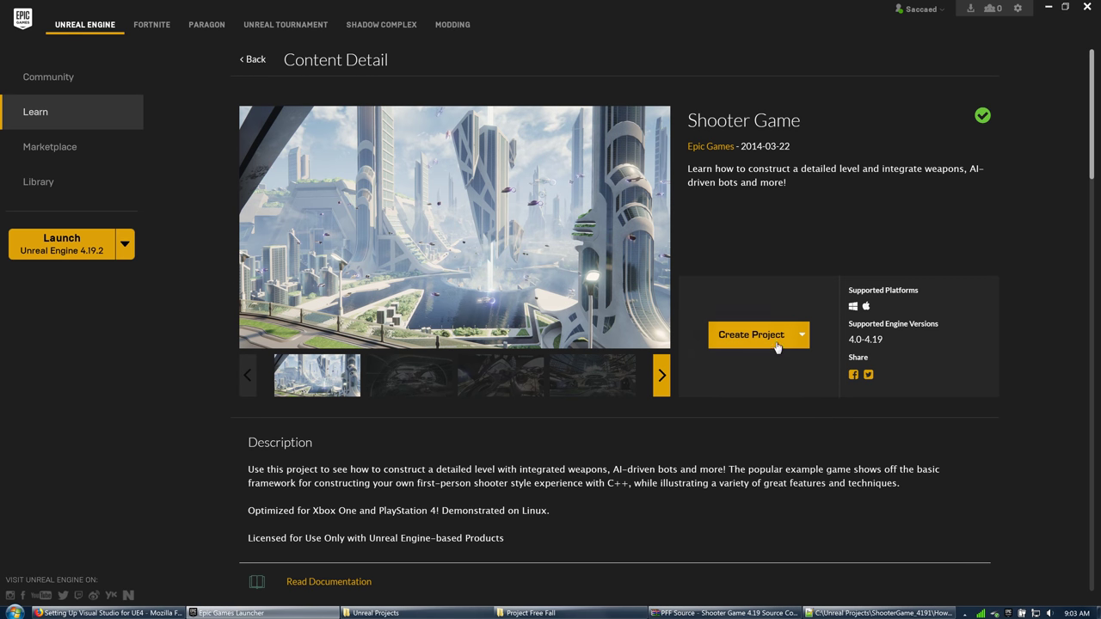
{"action": "left_click", "coordinate": [802, 335]}
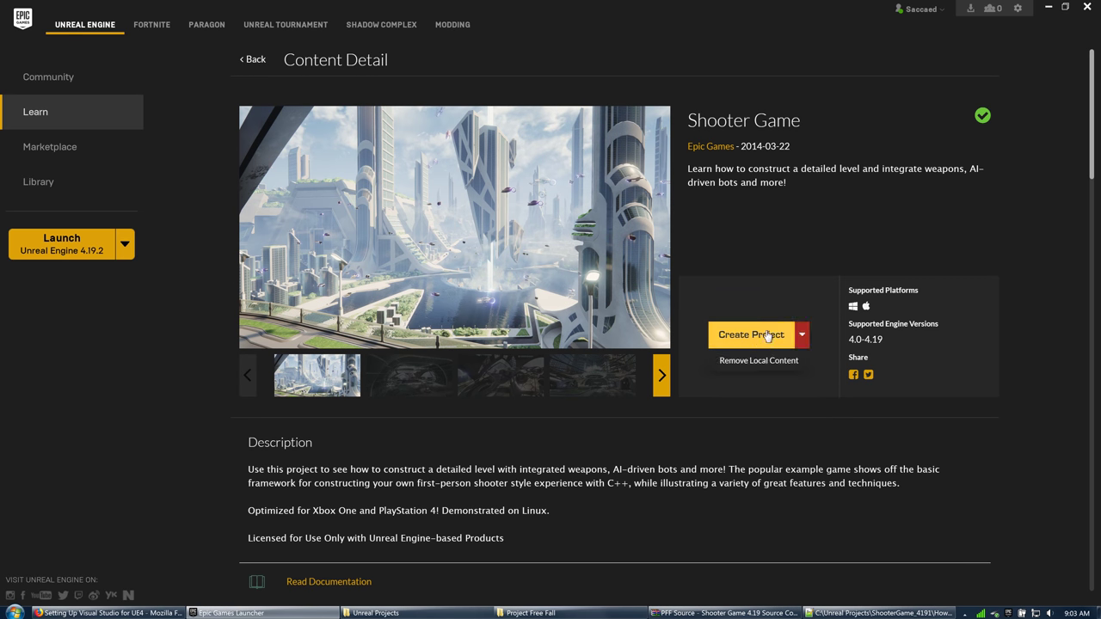
{"action": "left_click", "coordinate": [717, 290]}
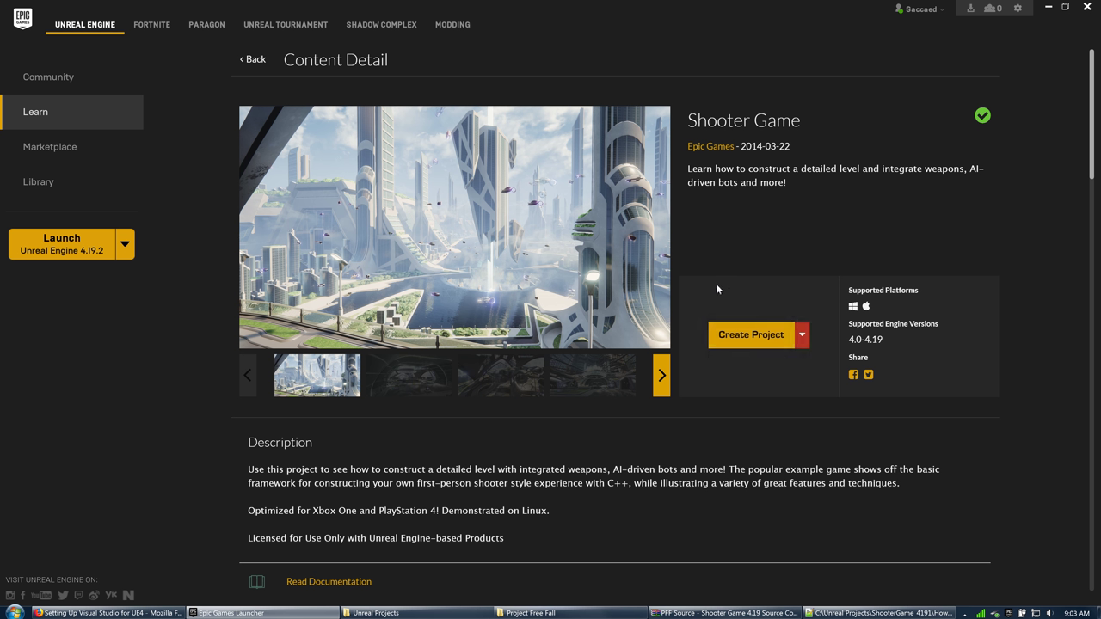
{"action": "left_click", "coordinate": [44, 184]}
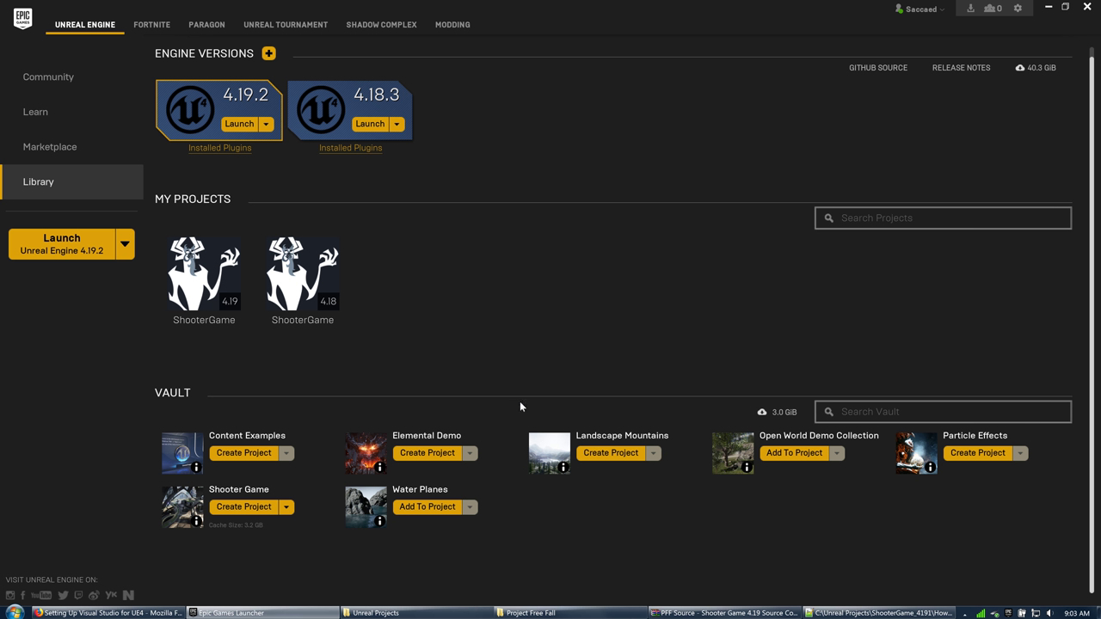
Create a project from the Shooter Game sample named ShooterGame_4_19Tutorial
{"action": "left_click", "coordinate": [243, 507]}
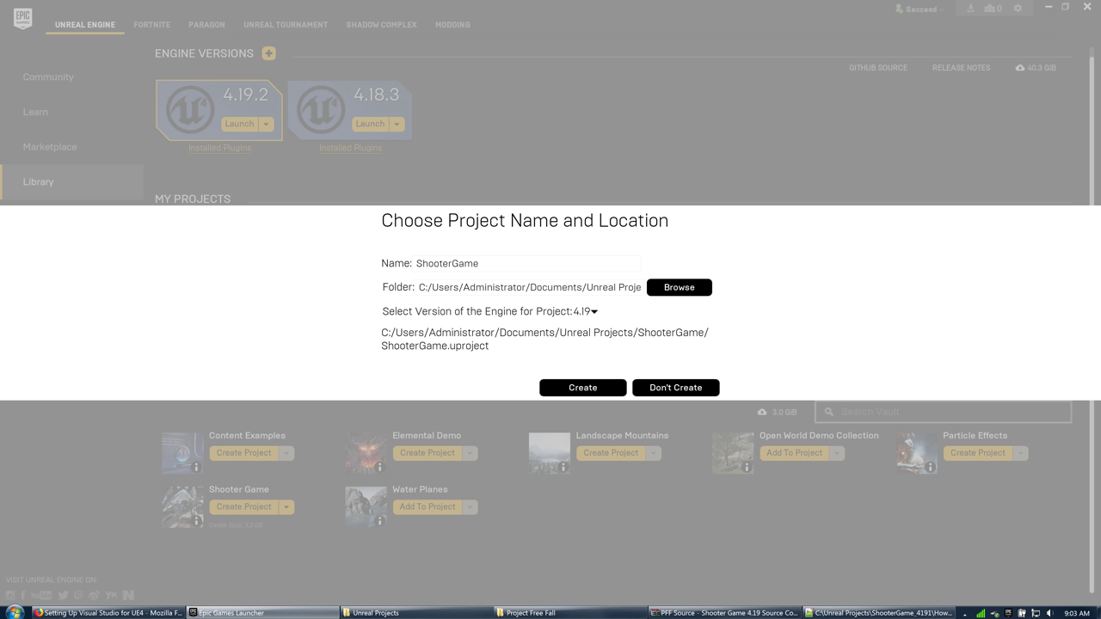
{"action": "type", "text": "_4_19"}
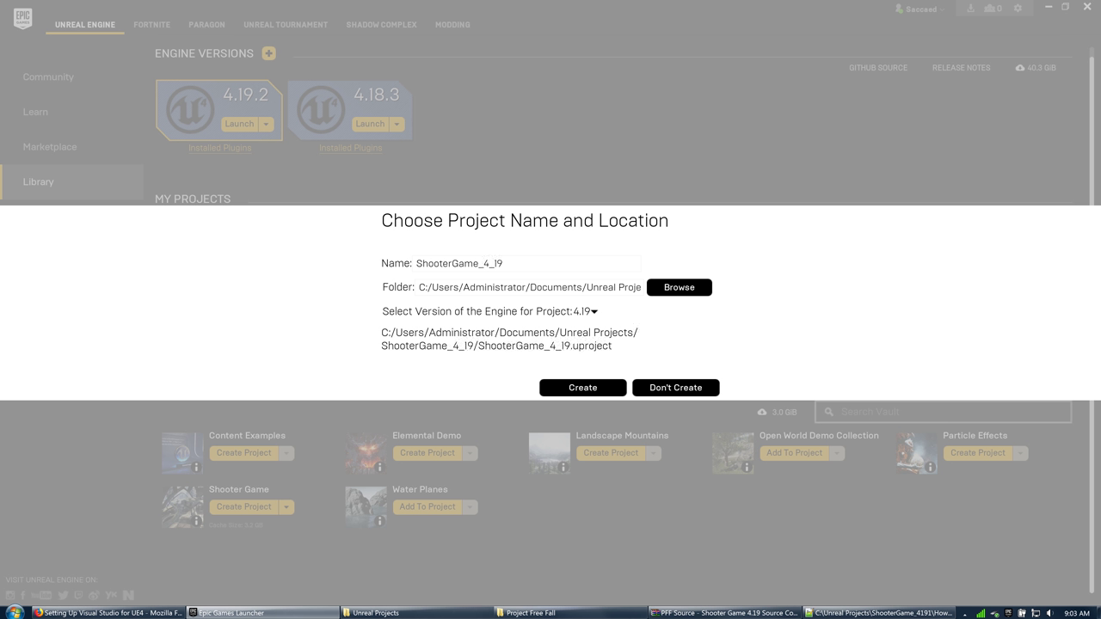
{"action": "type", "text": "Tut"}
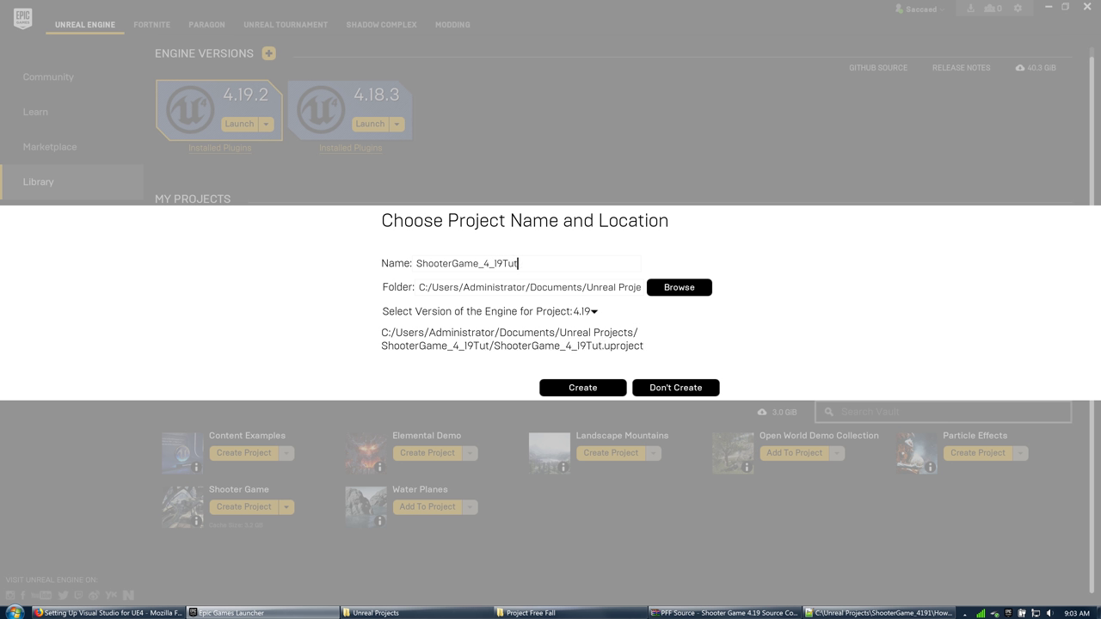
{"action": "type", "text": "orial"}
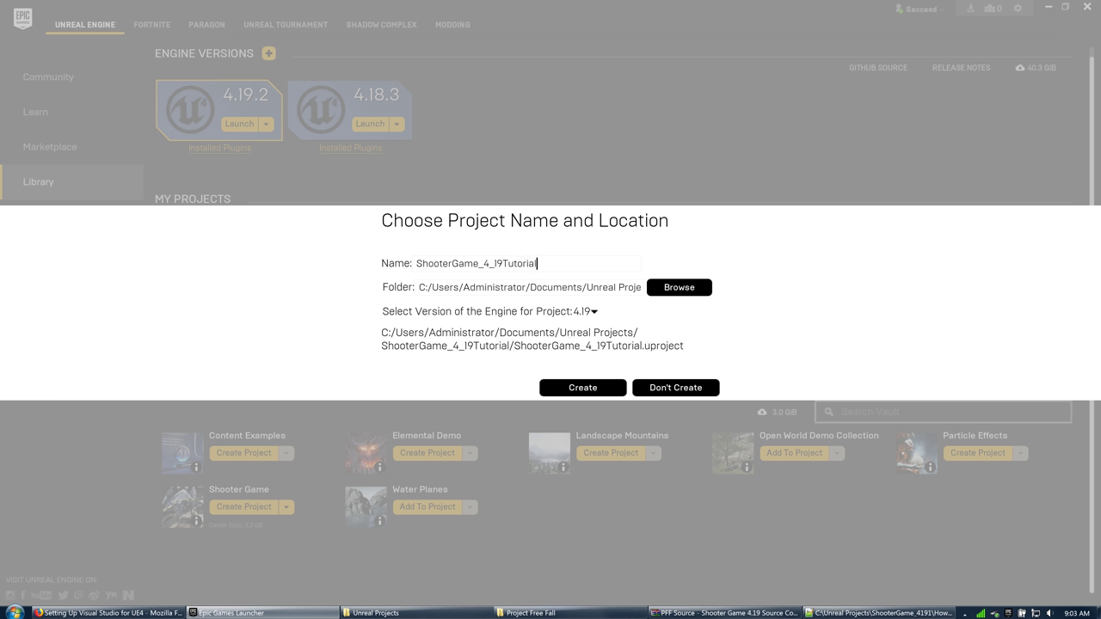
{"action": "left_click", "coordinate": [582, 388]}
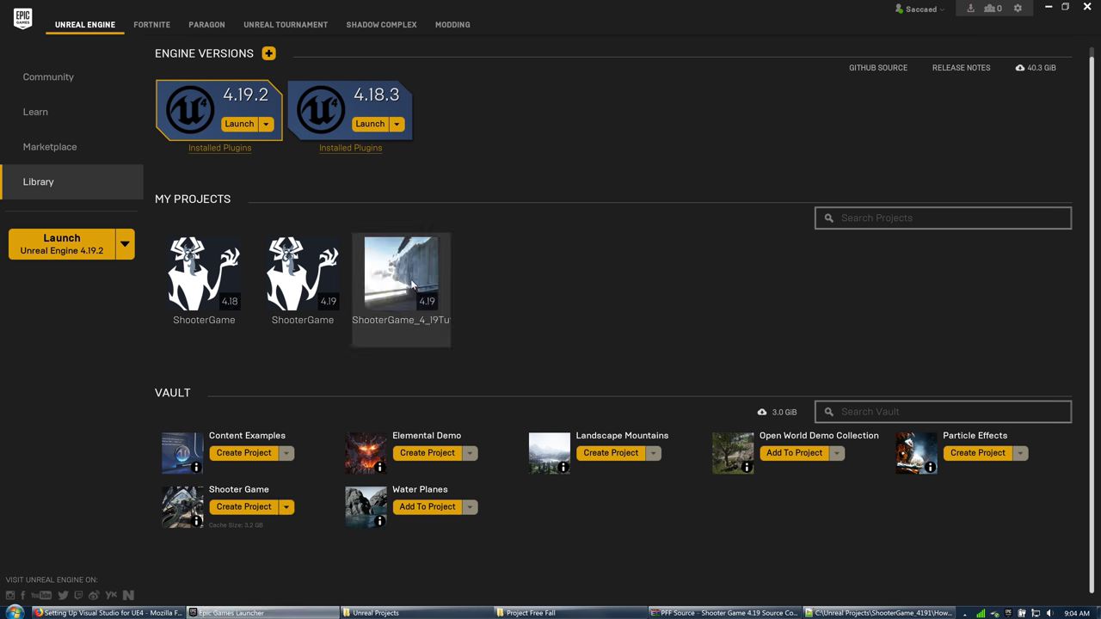
Show the ShooterGame_4_19Tutorial project's folder in Windows Explorer
{"action": "right_click", "coordinate": [421, 261]}
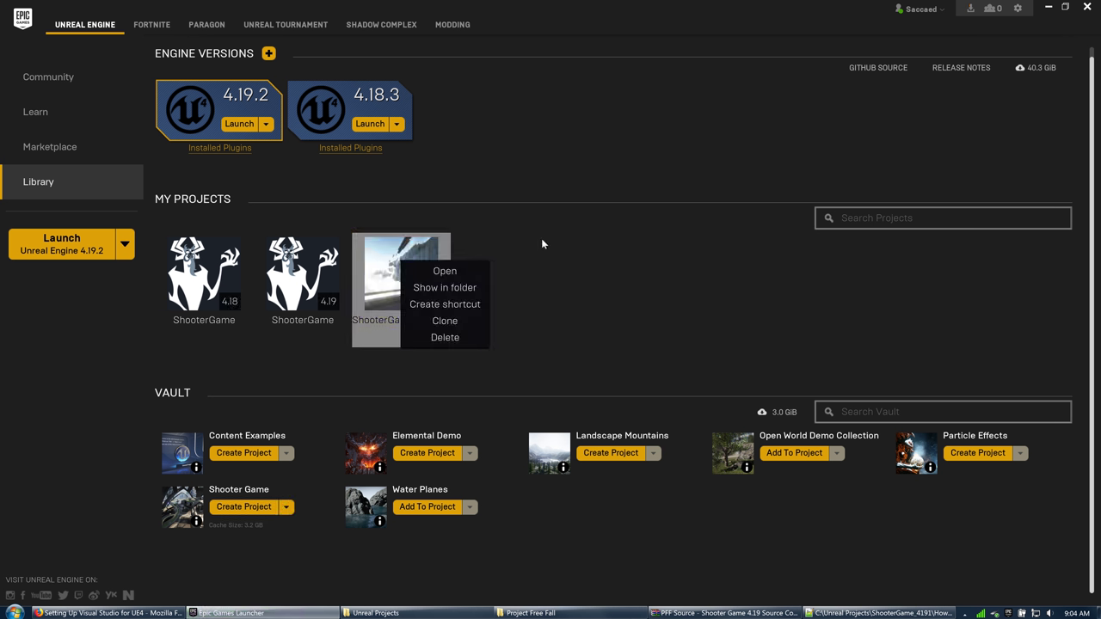
{"action": "left_click", "coordinate": [518, 249]}
{"action": "right_click", "coordinate": [430, 262]}
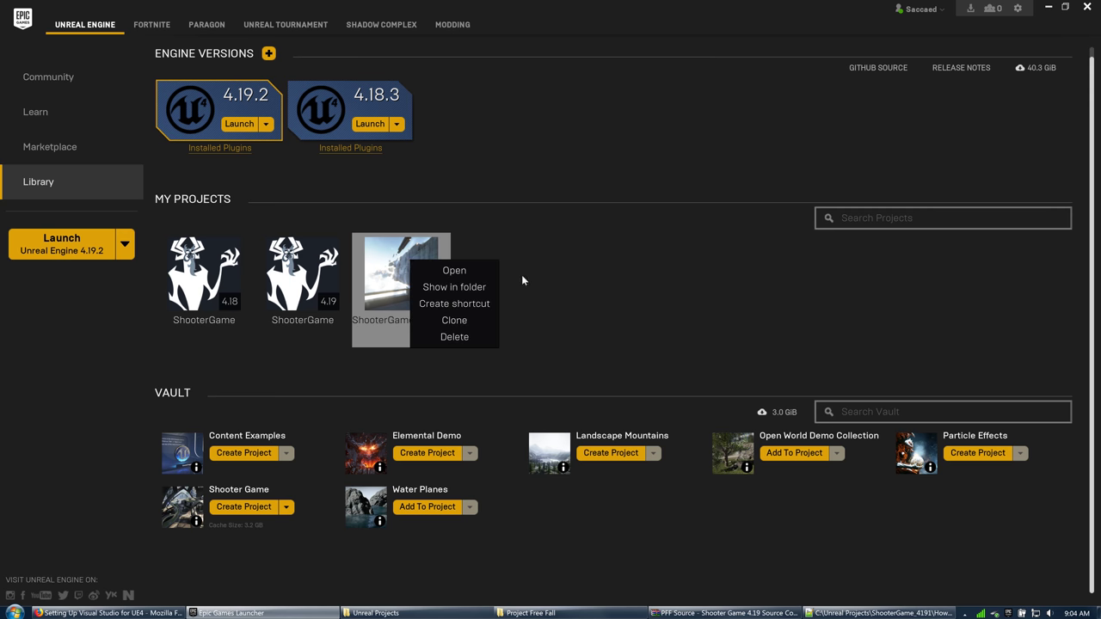
{"action": "left_click", "coordinate": [469, 285]}
{"action": "left_click", "coordinate": [640, 423]}
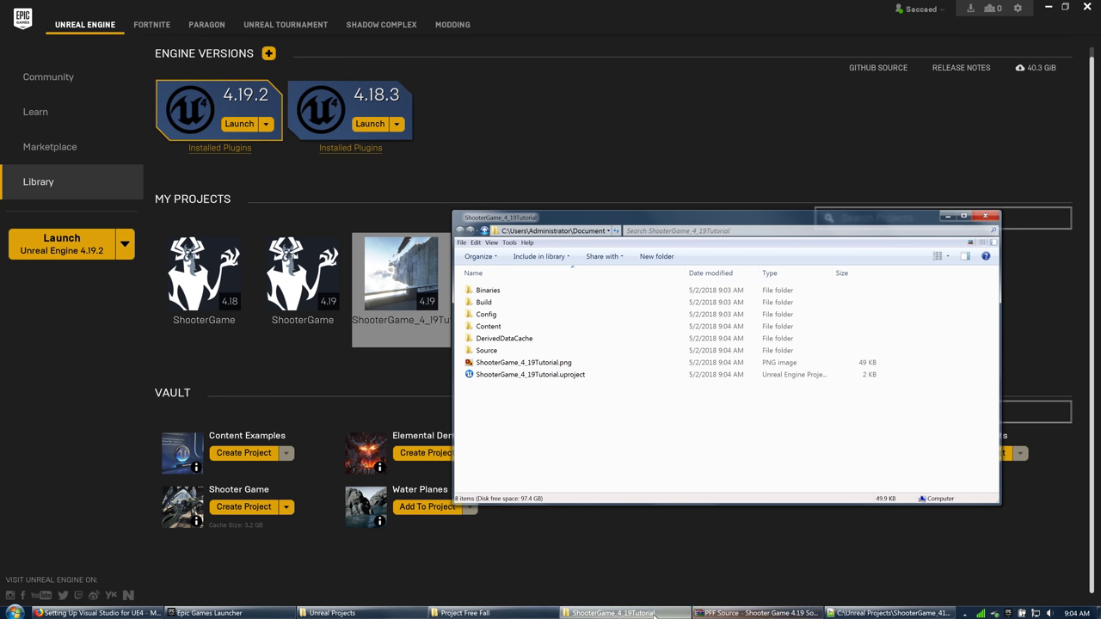
Copy the PFF Source 4.19 Content and Source Code zips into the tutorial project folder
{"action": "left_click", "coordinate": [747, 613]}
{"action": "left_click", "coordinate": [751, 613]}
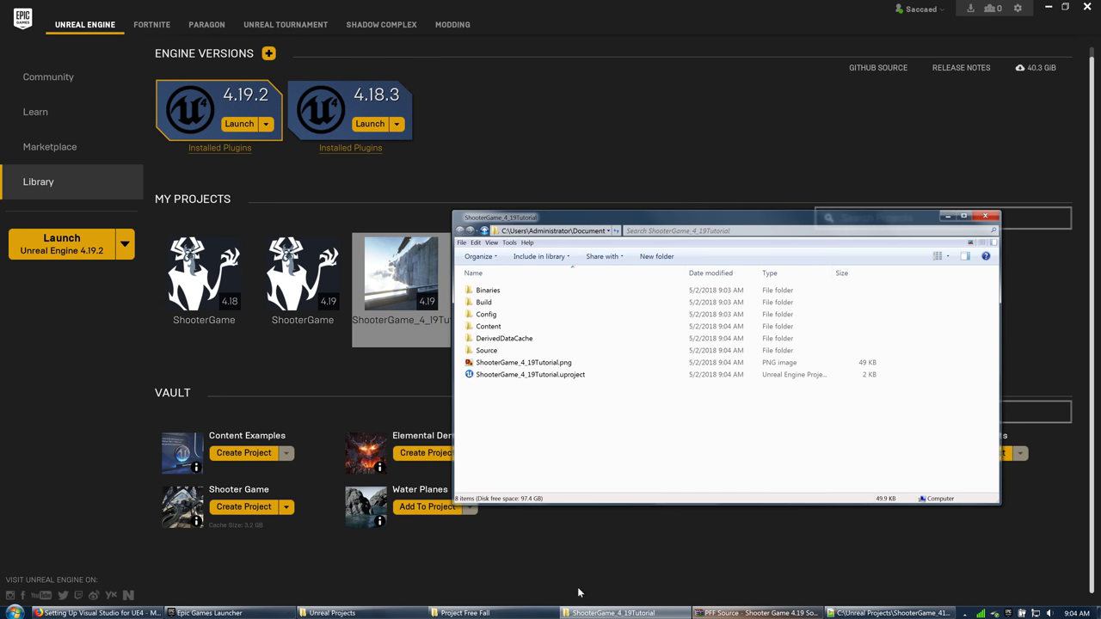
{"action": "left_click", "coordinate": [465, 613]}
{"action": "left_click_drag", "start_coordinate": [616, 208], "coordinate": [268, 136]}
{"action": "left_click", "coordinate": [256, 393], "text": "shift"}
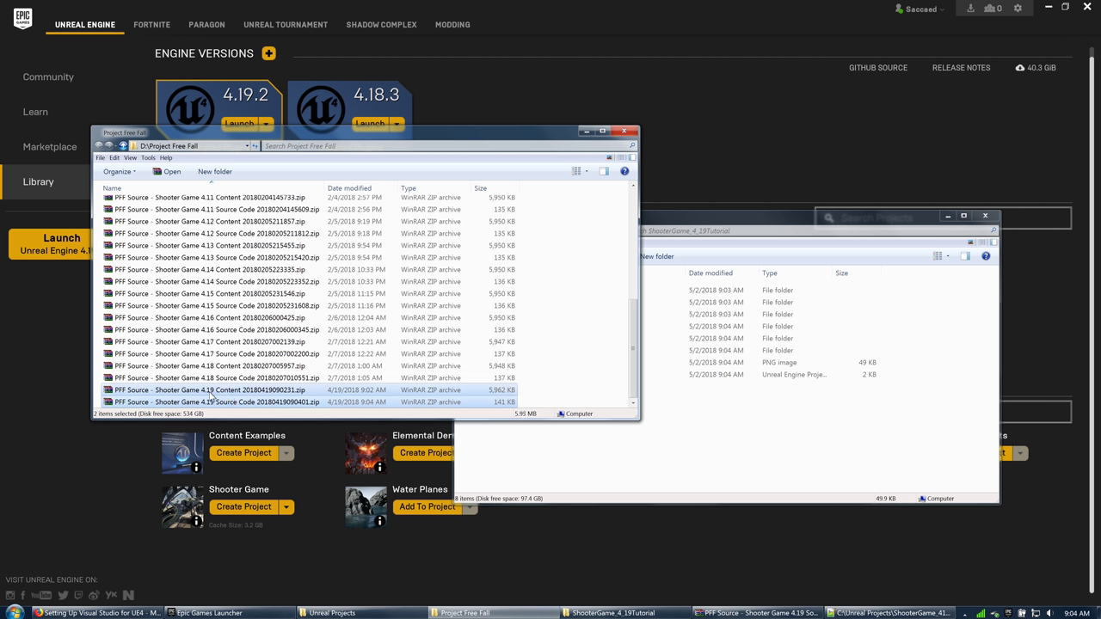
{"action": "left_click_drag", "start_coordinate": [212, 398], "coordinate": [686, 442]}
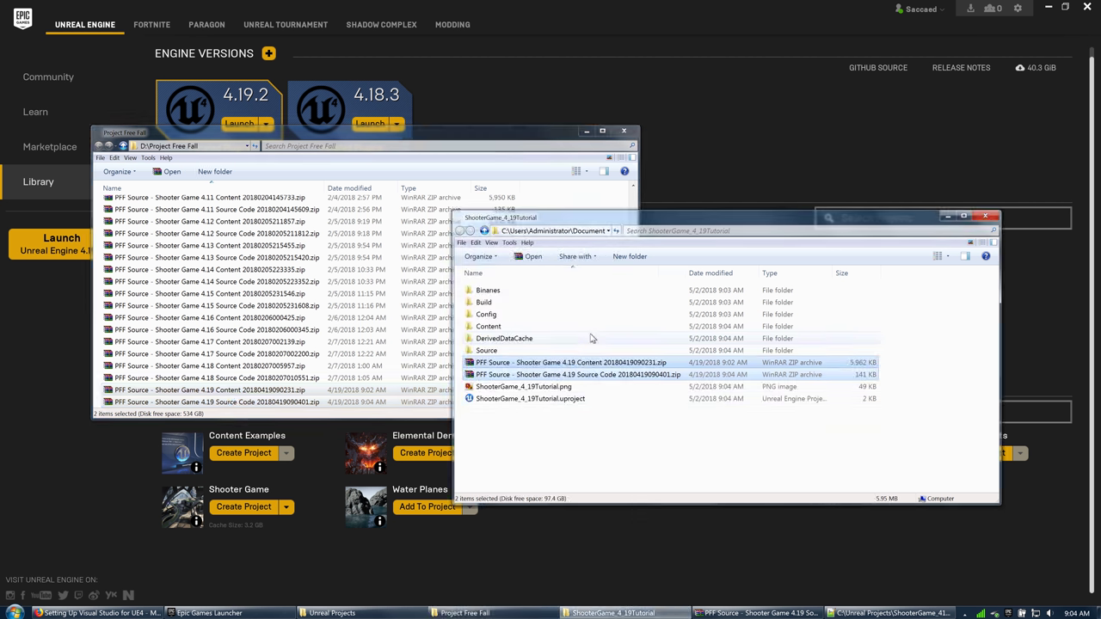
{"action": "left_click", "coordinate": [586, 131]}
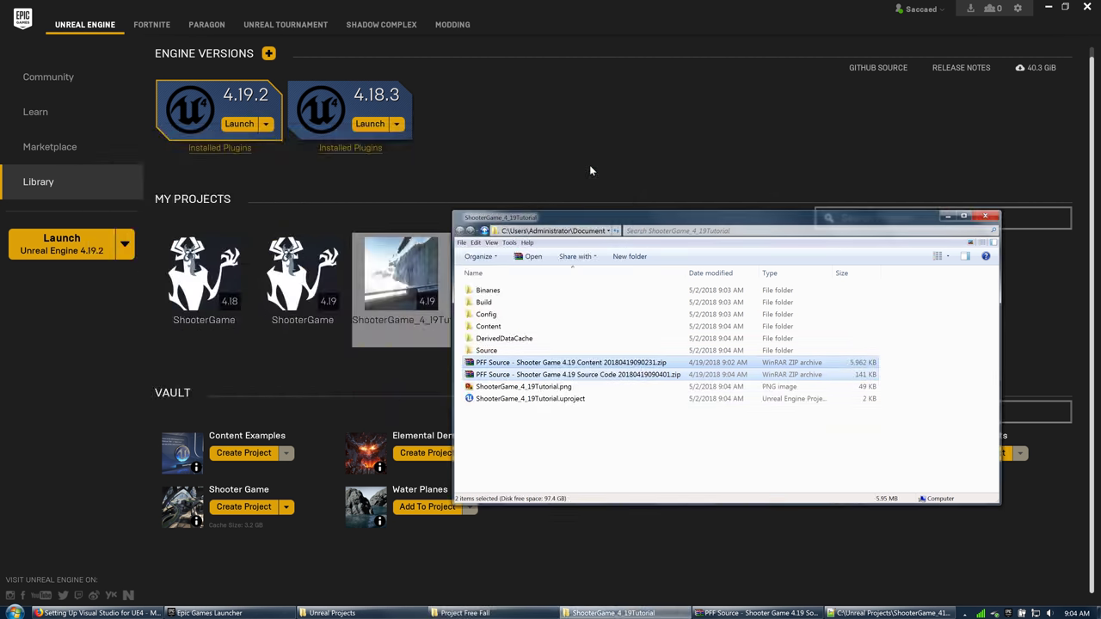
{"action": "left_click", "coordinate": [589, 443]}
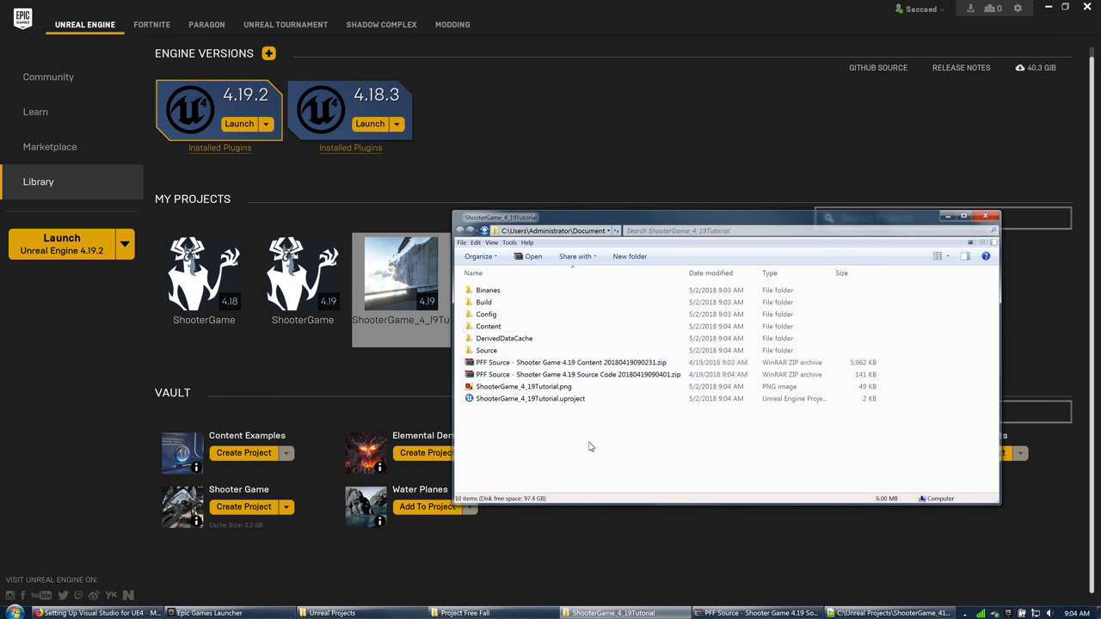
Extract both 4.19 zips here, replacing all existing files
{"action": "right_click", "coordinate": [600, 364]}
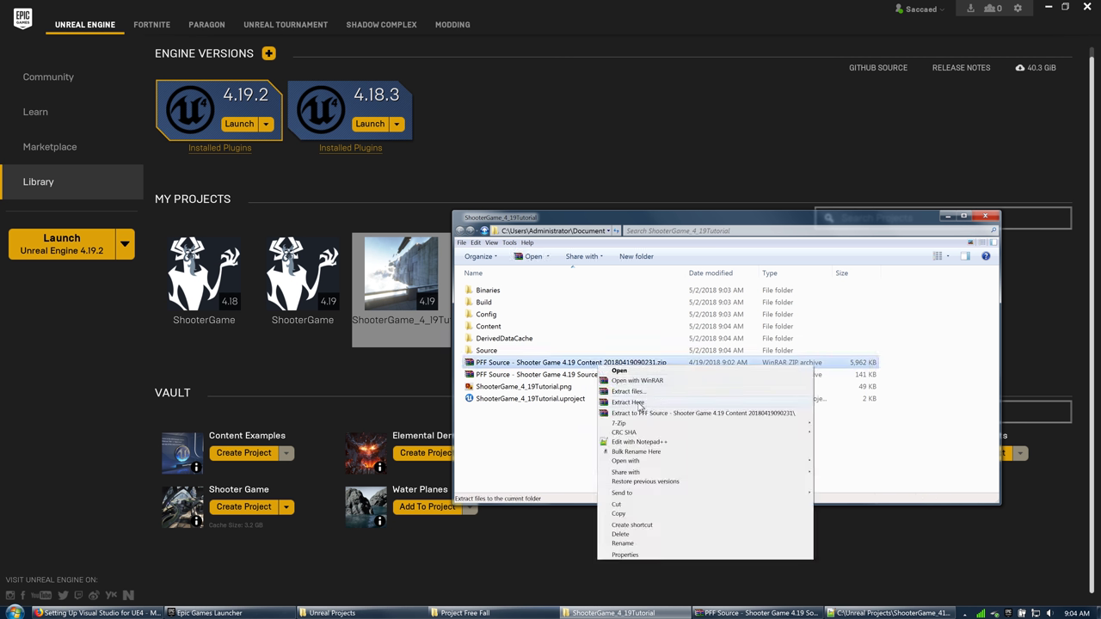
{"action": "left_click", "coordinate": [640, 403]}
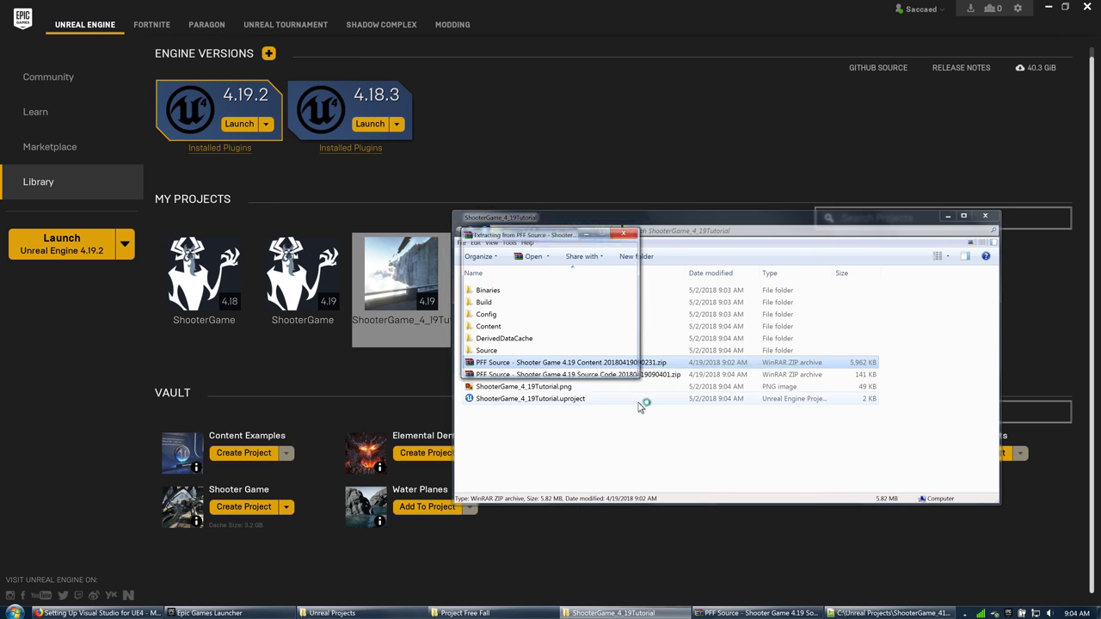
{"action": "key", "text": "Escape"}
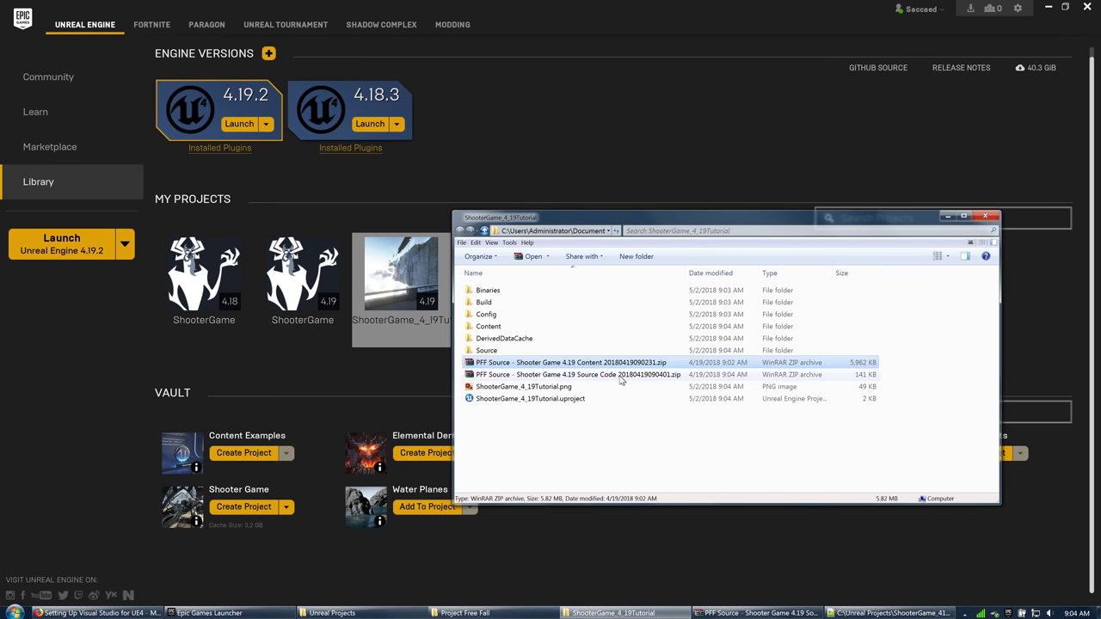
{"action": "right_click", "coordinate": [606, 375]}
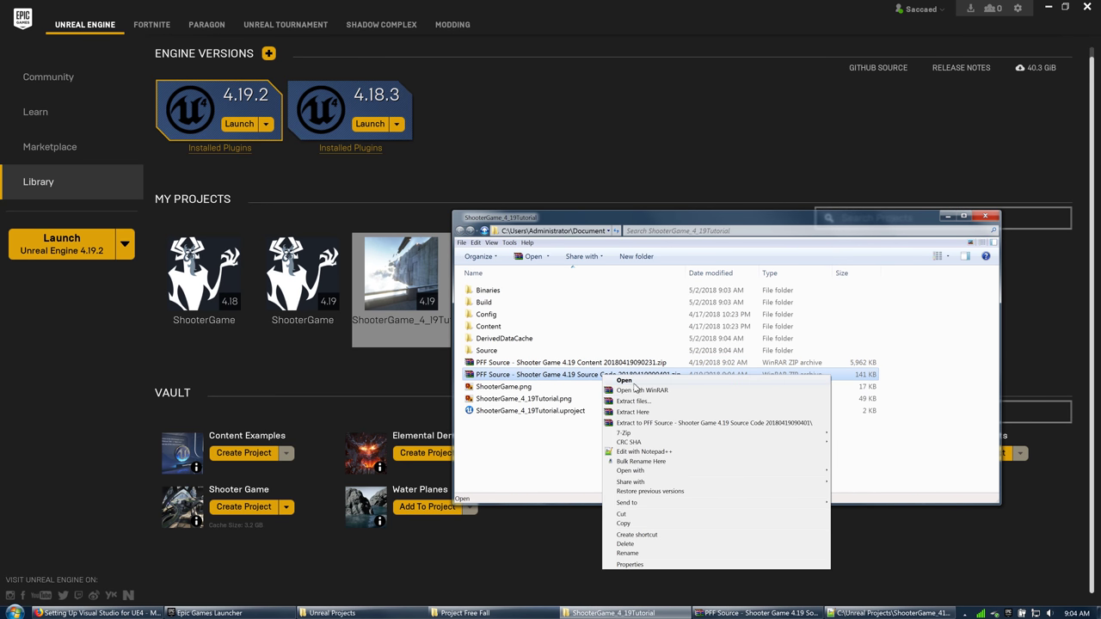
{"action": "left_click", "coordinate": [646, 413]}
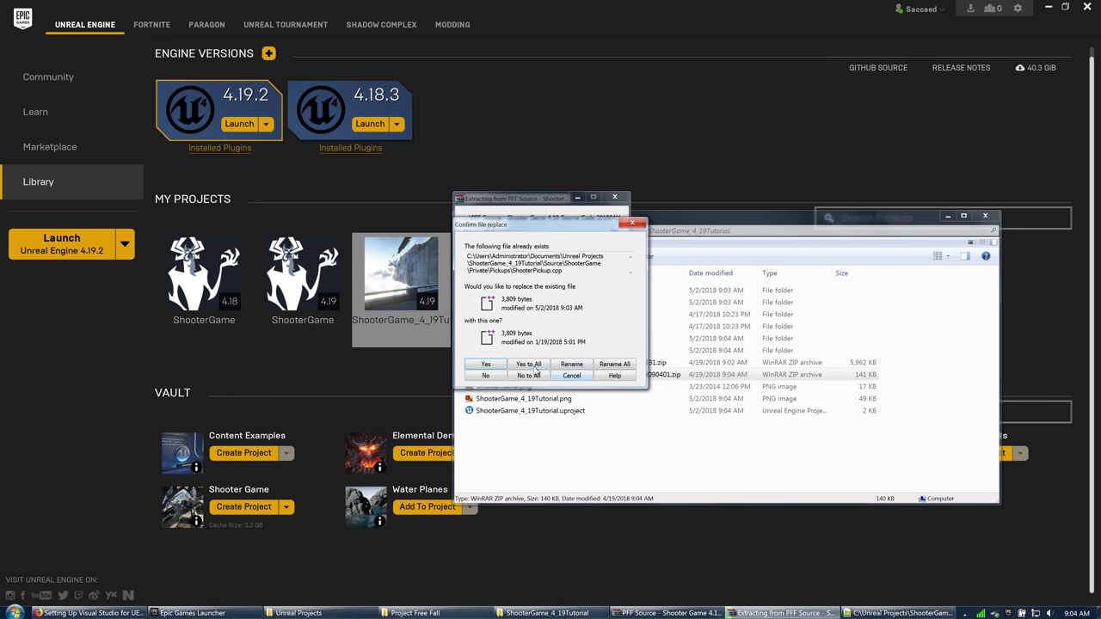
{"action": "left_click", "coordinate": [589, 441]}
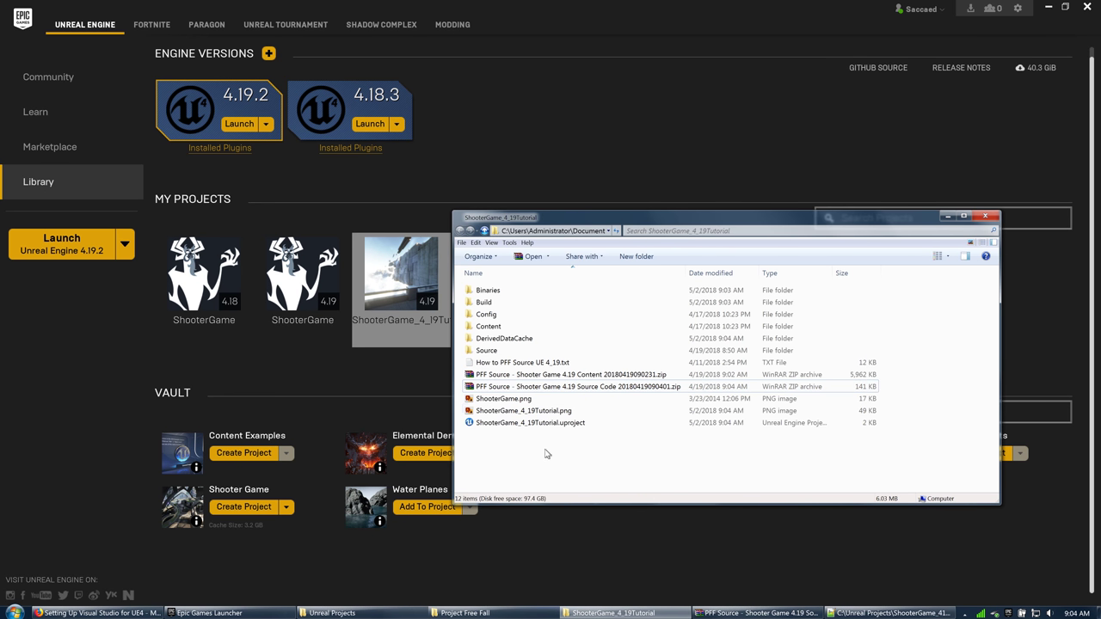
Rename ShooterGame_4_19Tutorial.uproject to ShooterGame.uproject
{"action": "left_click", "coordinate": [513, 400]}
{"action": "left_click", "coordinate": [515, 400]}
{"action": "key", "text": "ctrl+c"}
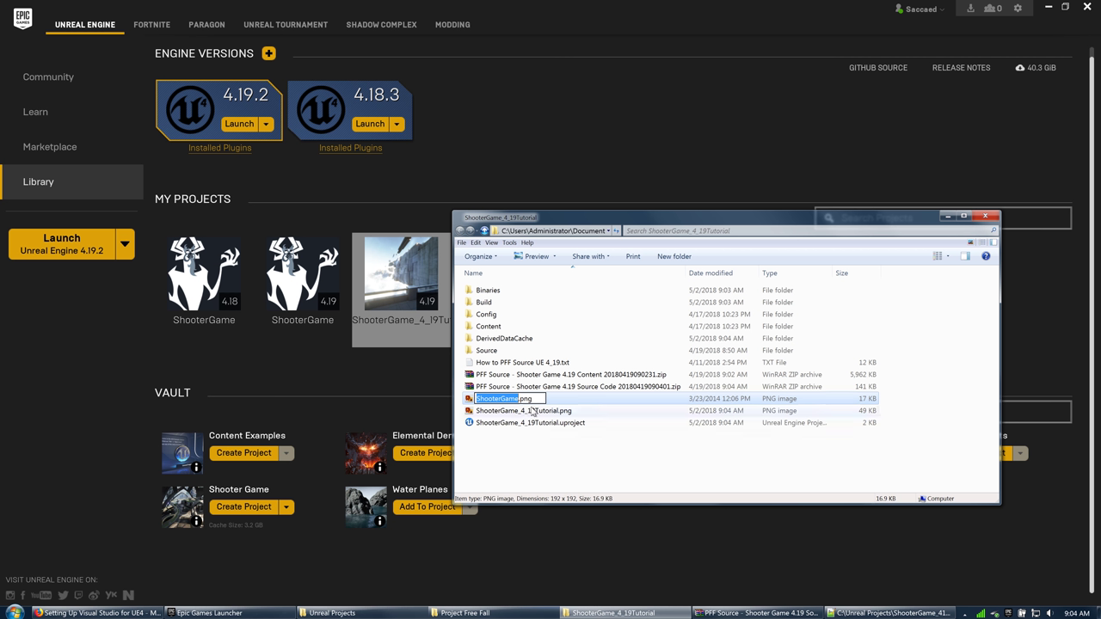
{"action": "left_click", "coordinate": [545, 423]}
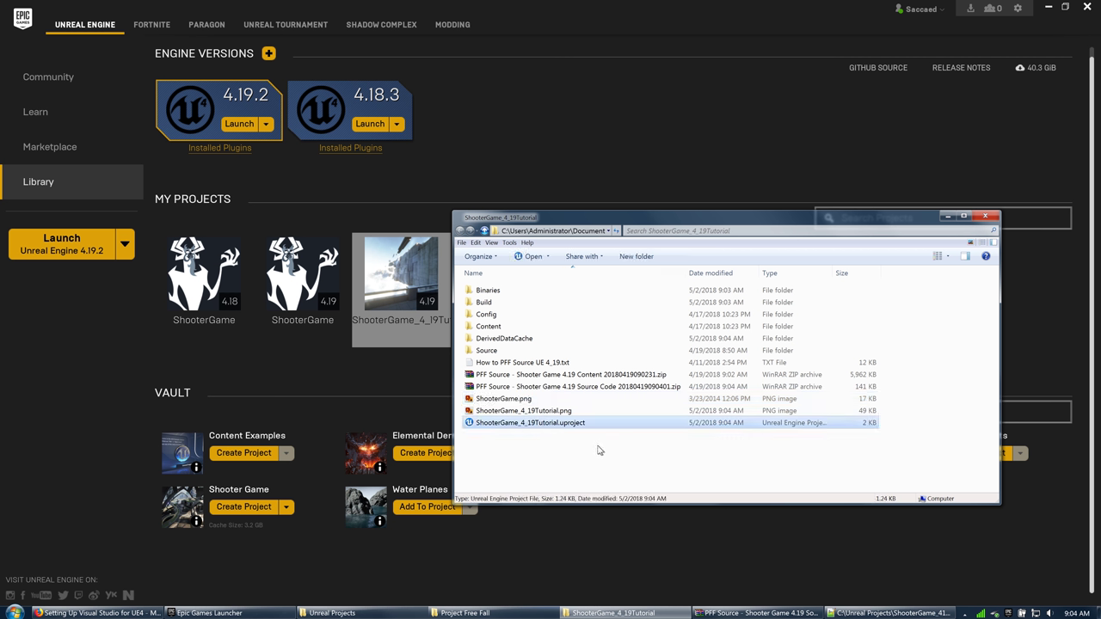
{"action": "key", "text": "F2"}
{"action": "key", "text": "ctrl+v"}
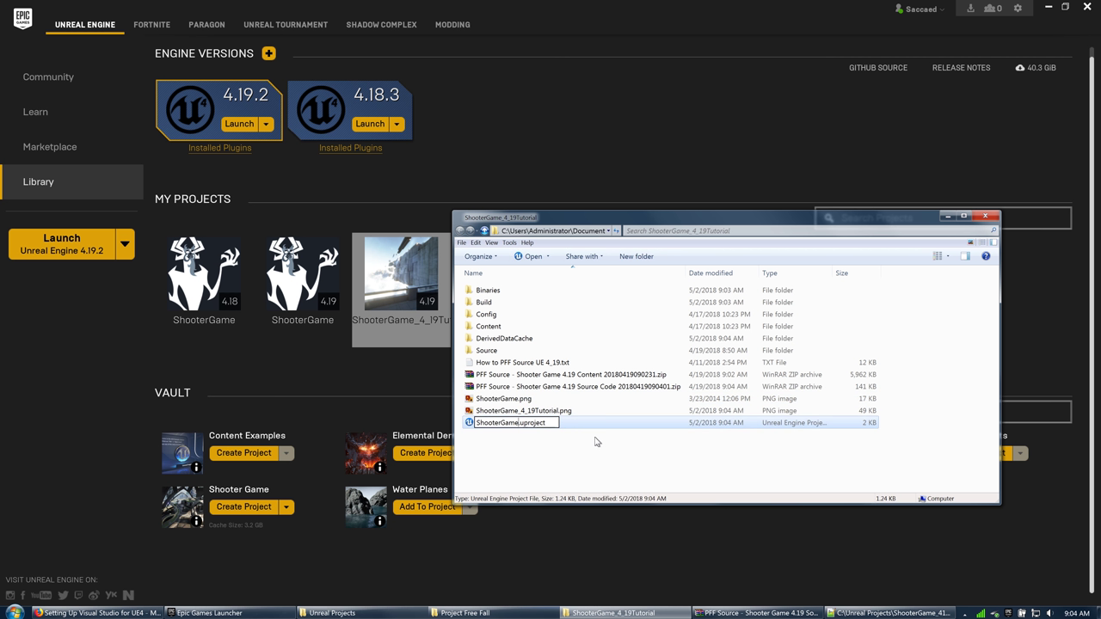
{"action": "key", "text": "Return"}
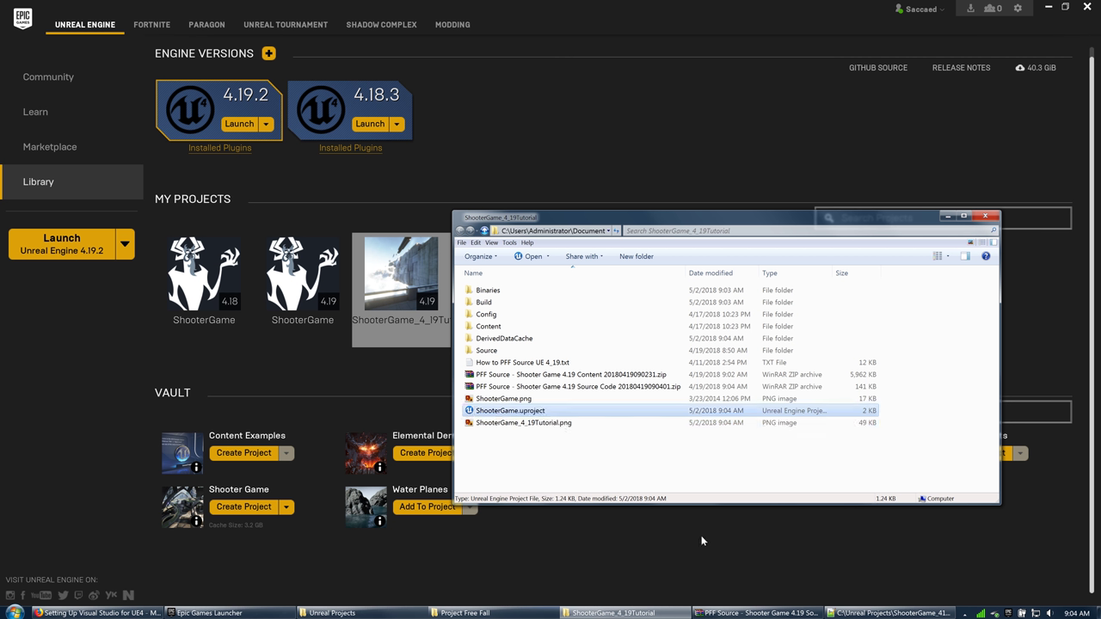
Open How to PFF Source UE 4_19.txt and mark its line about the .uproject name
{"action": "left_click", "coordinate": [538, 362]}
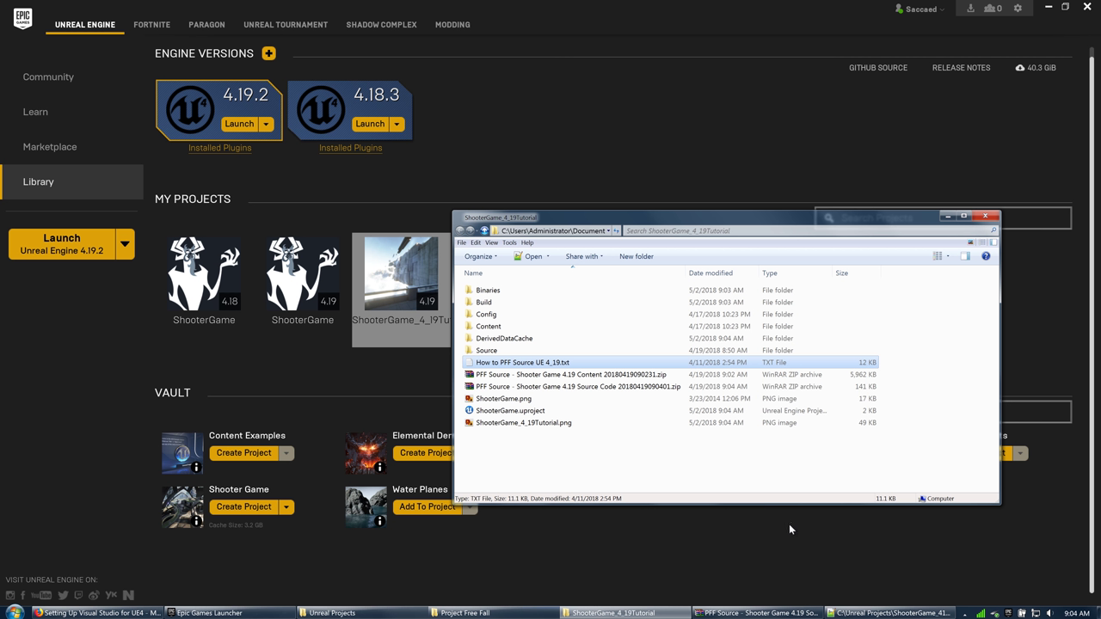
{"action": "key", "text": "Return"}
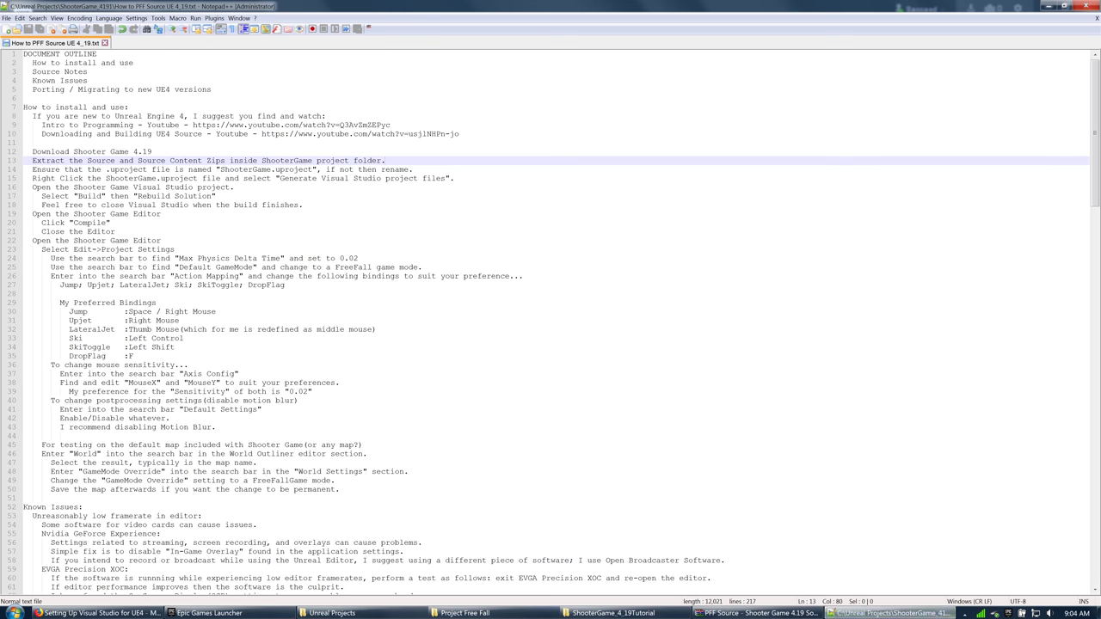
{"action": "left_click_drag", "start_coordinate": [414, 169], "coordinate": [29, 170]}
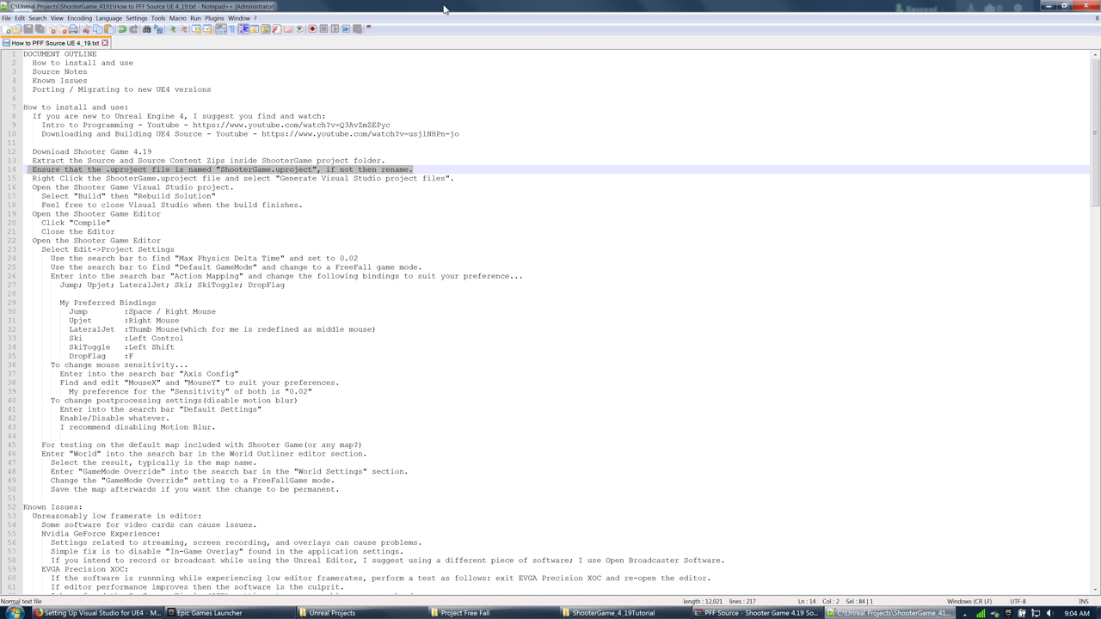
Minimize the Unreal Projects folder and bring the ShooterGame_4_19Tutorial folder forward
{"action": "left_click", "coordinate": [332, 612]}
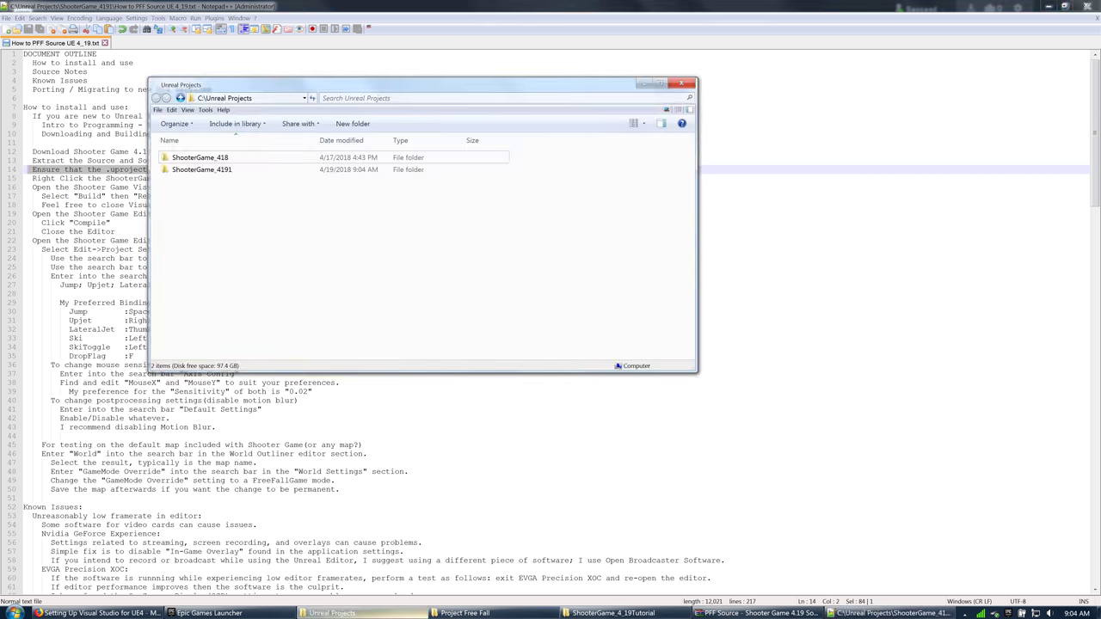
{"action": "left_click", "coordinate": [331, 612]}
{"action": "left_click", "coordinate": [613, 613]}
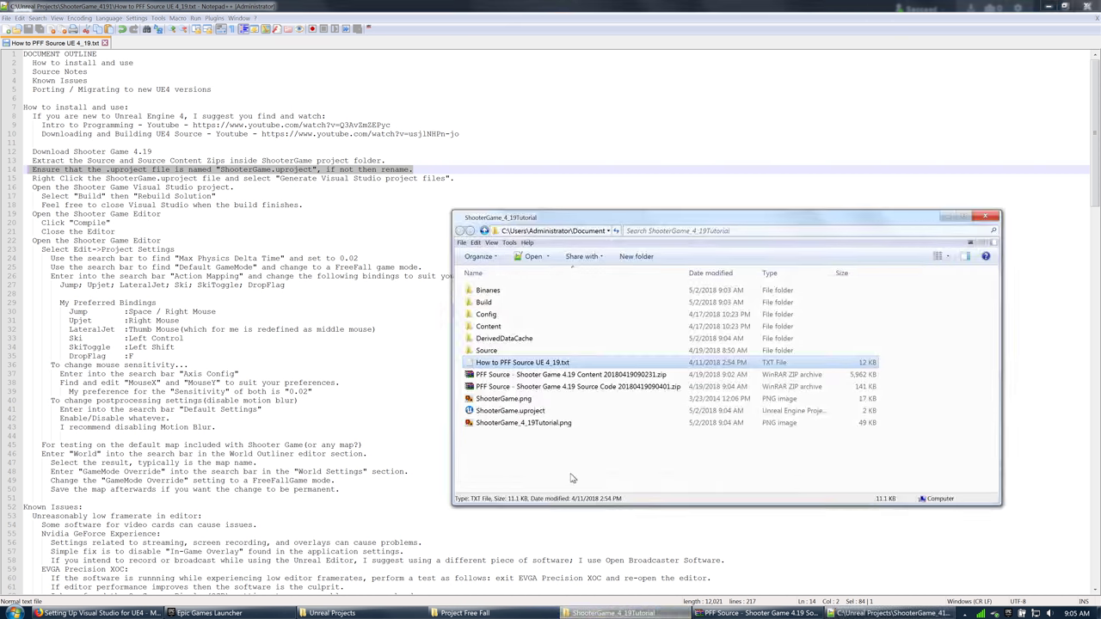
Generate Visual Studio project files from ShooterGame.uproject
{"action": "right_click", "coordinate": [528, 412]}
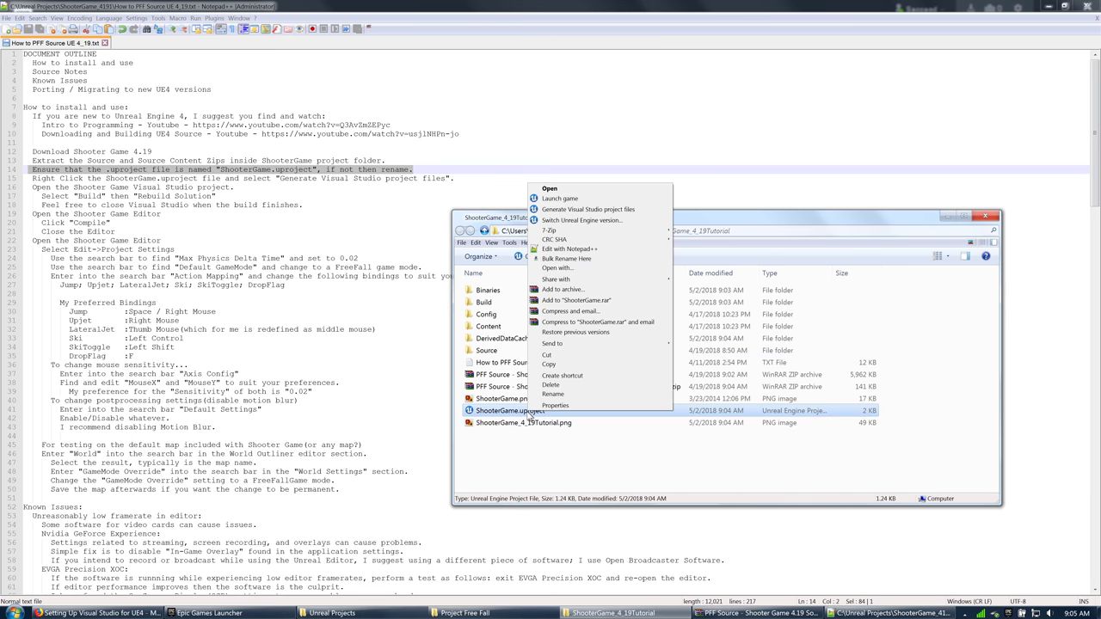
{"action": "left_click", "coordinate": [594, 210]}
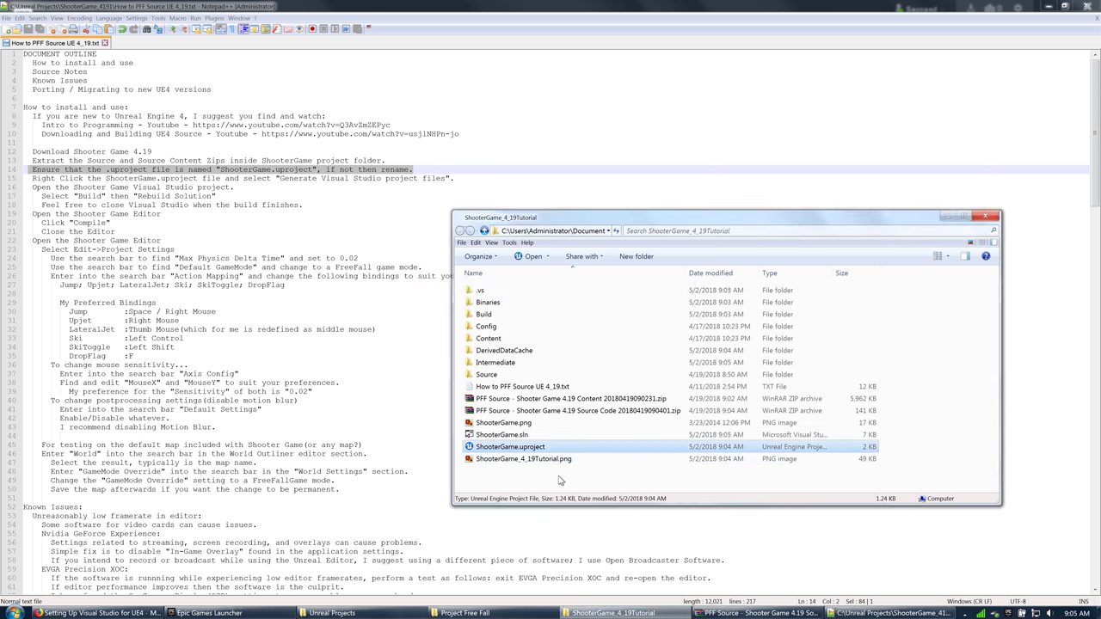
Open ShooterGame.sln in Visual Studio, close the Unreal Projects window, and return to the guide
{"action": "double_click", "coordinate": [496, 434]}
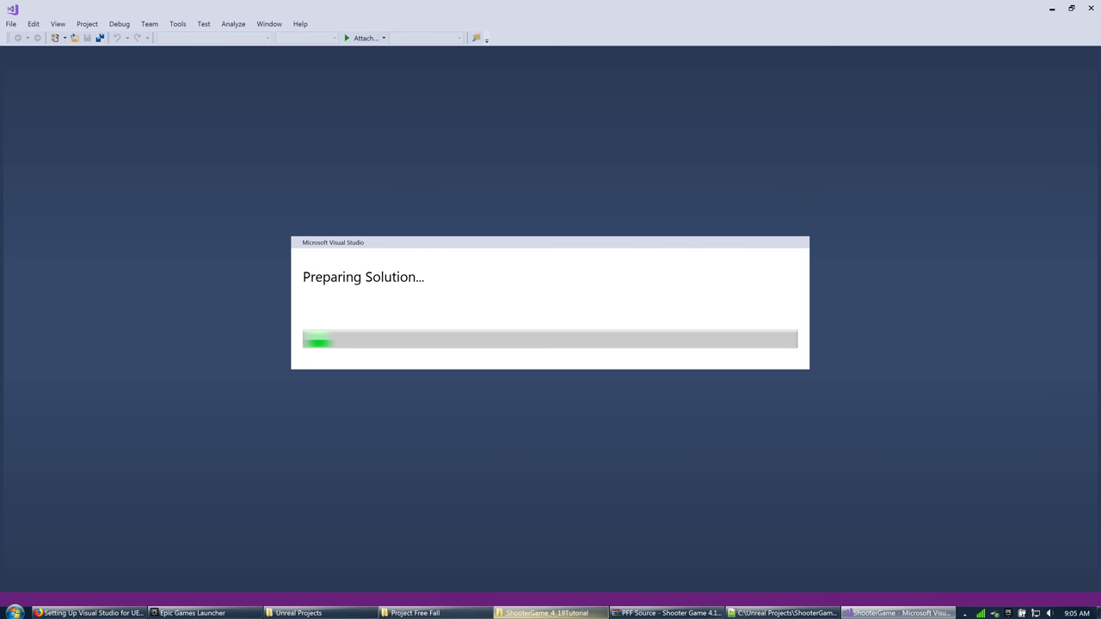
{"action": "right_click", "coordinate": [300, 611]}
{"action": "left_click", "coordinate": [293, 593]}
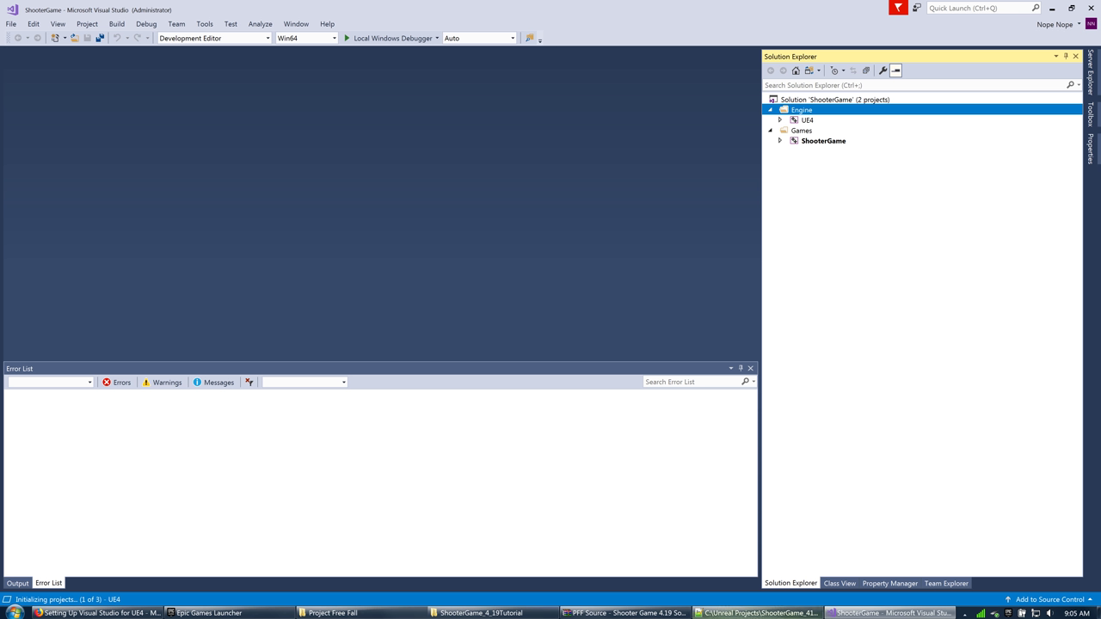
{"action": "left_click", "coordinate": [757, 612]}
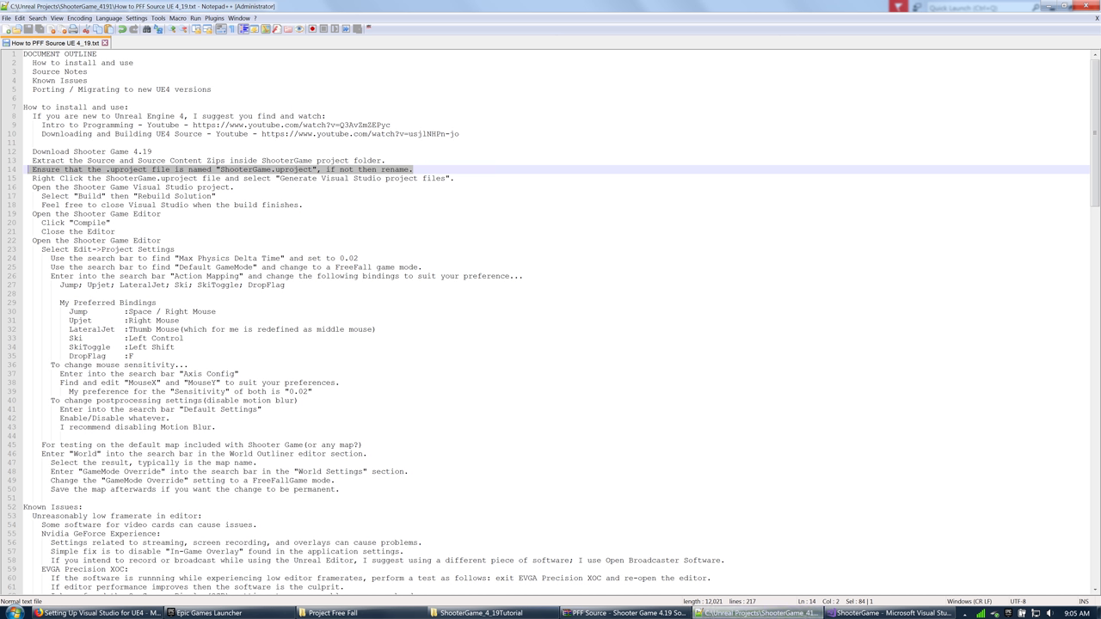
Highlight the guide's Build then Rebuild Solution step, then return to the ShooterGame solution
{"action": "left_click", "coordinate": [345, 178]}
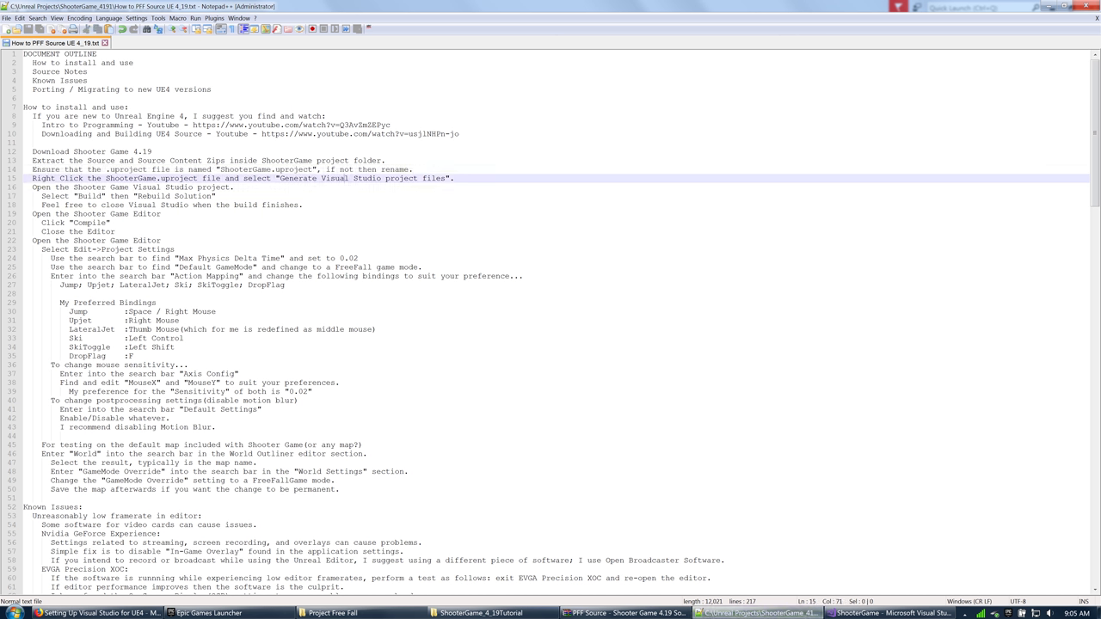
{"action": "key", "text": "Down"}
{"action": "key", "text": "Down"}
{"action": "key", "text": "Home"}
{"action": "key", "text": "shift+Down"}
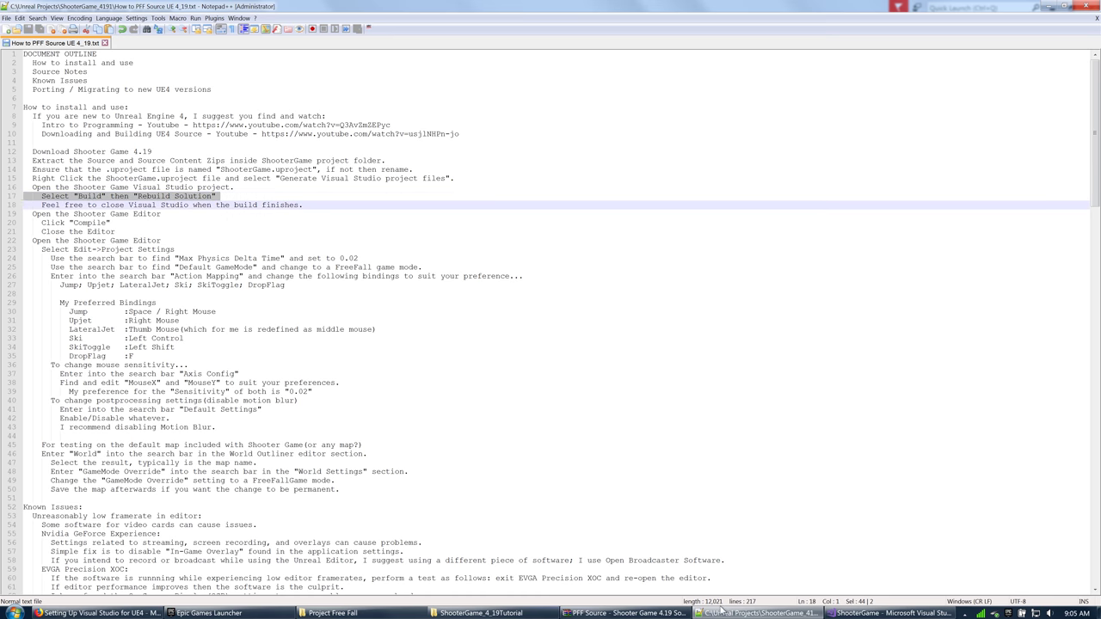
{"action": "left_click", "coordinate": [861, 614]}
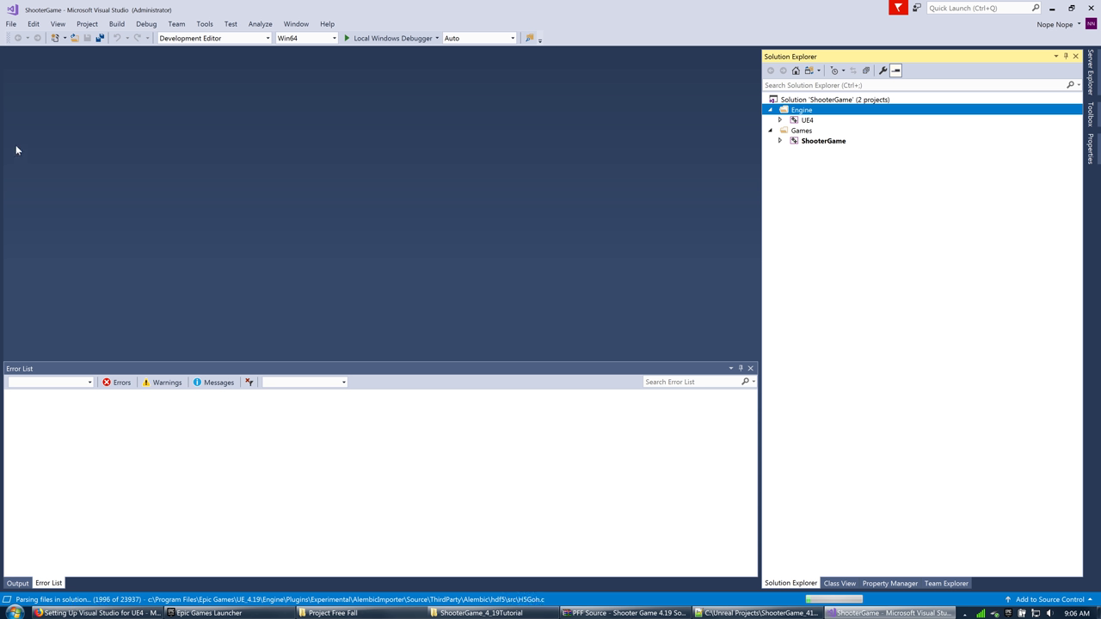
Rebuild the ShooterGame solution in Visual Studio until it reports 2 succeeded, 0 failed
{"action": "left_click", "coordinate": [117, 26]}
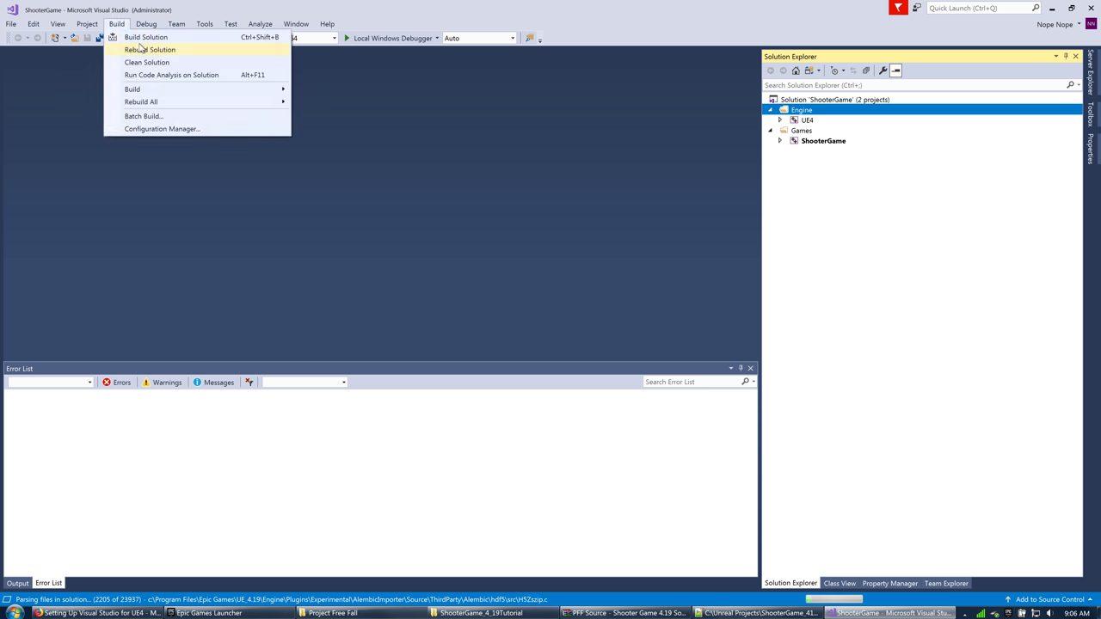
{"action": "left_click", "coordinate": [168, 51]}
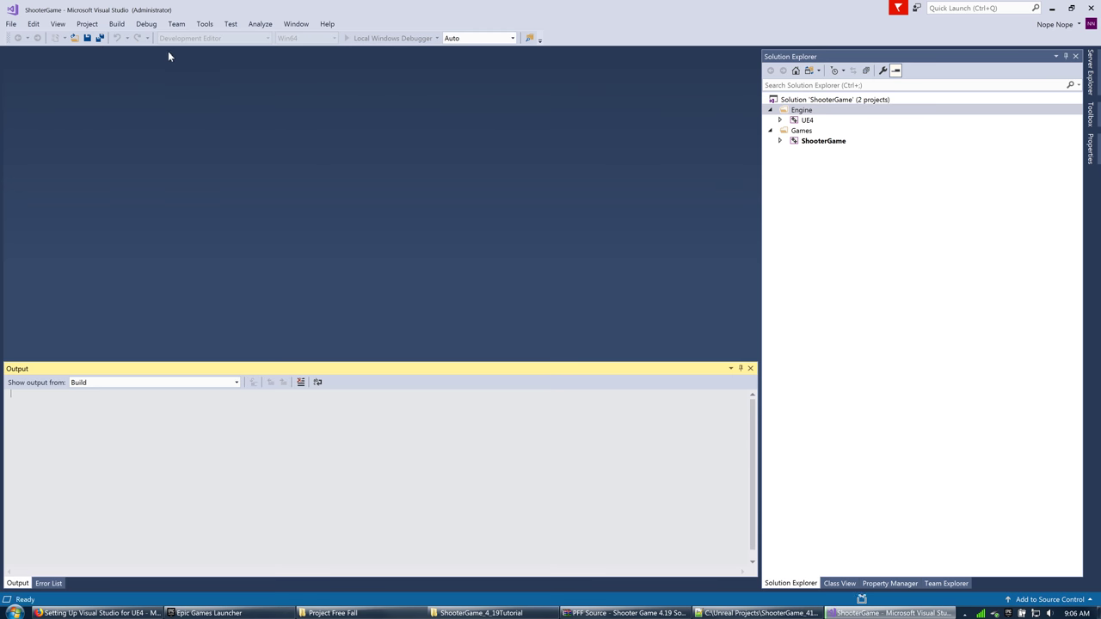
{"action": "left_click", "coordinate": [122, 27]}
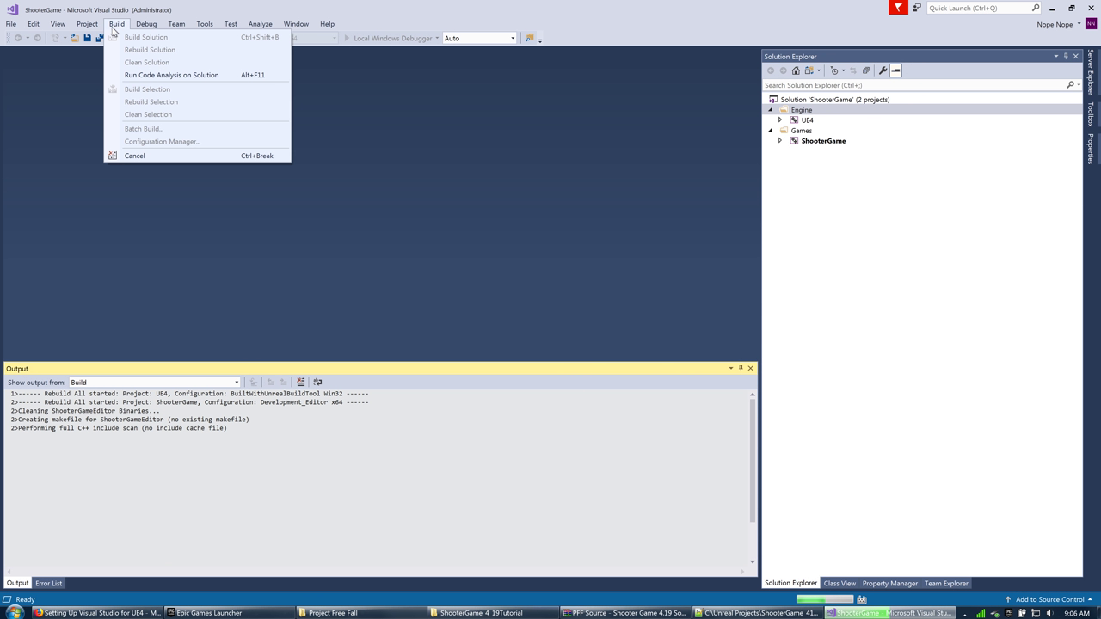
{"action": "left_click", "coordinate": [406, 4]}
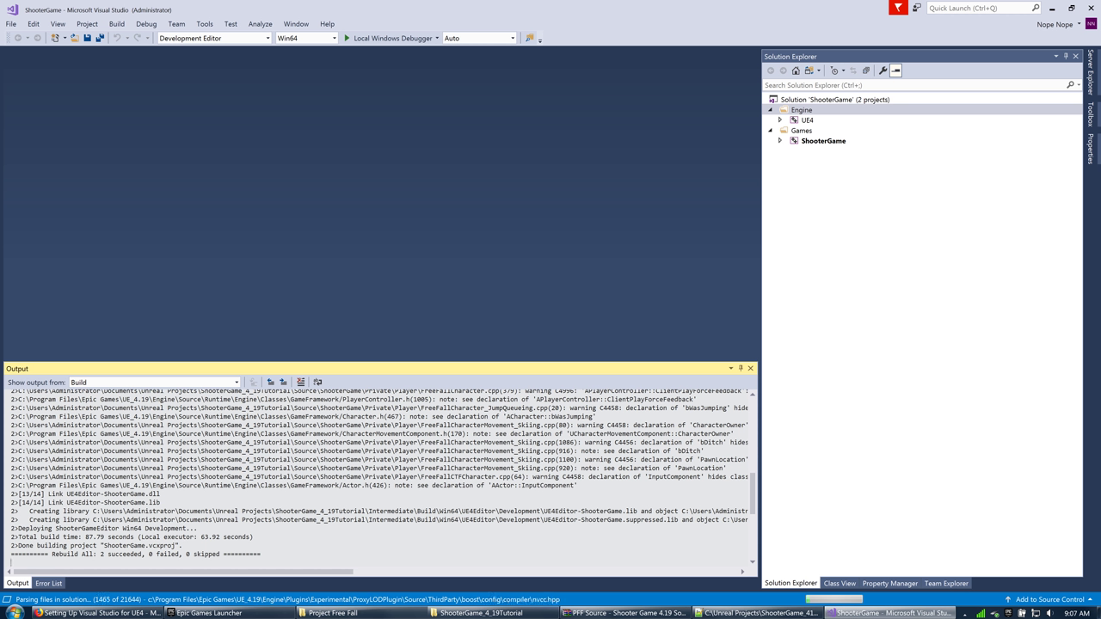
Close Visual Studio and select ShooterGame.uproject in the ShooterGame_4_19Tutorial folder
{"action": "left_click", "coordinate": [1091, 8]}
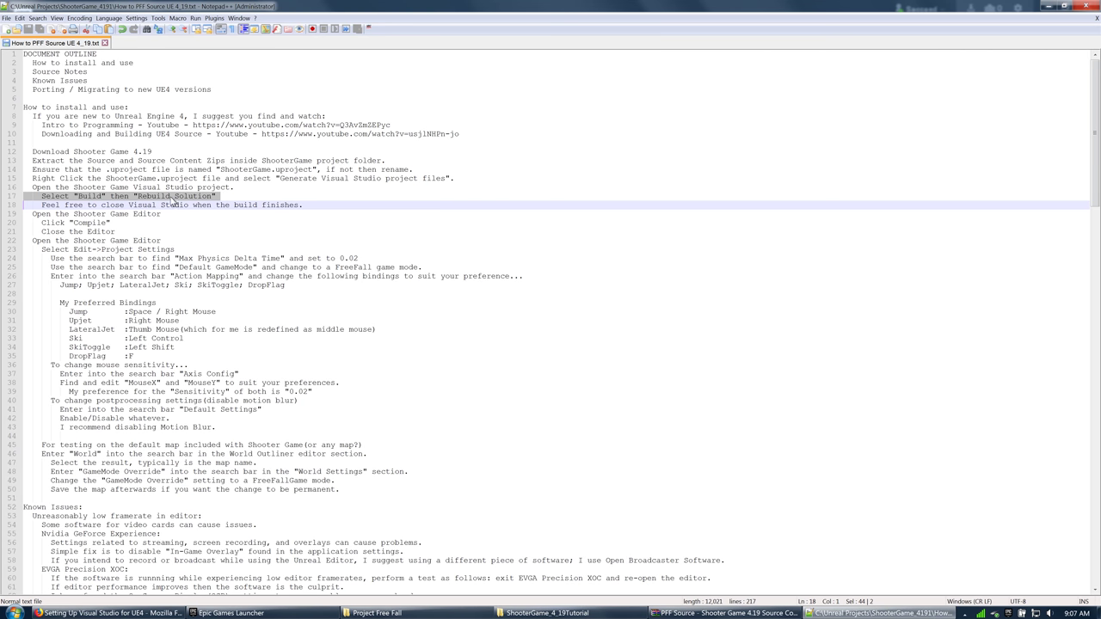
{"action": "left_click", "coordinate": [161, 213]}
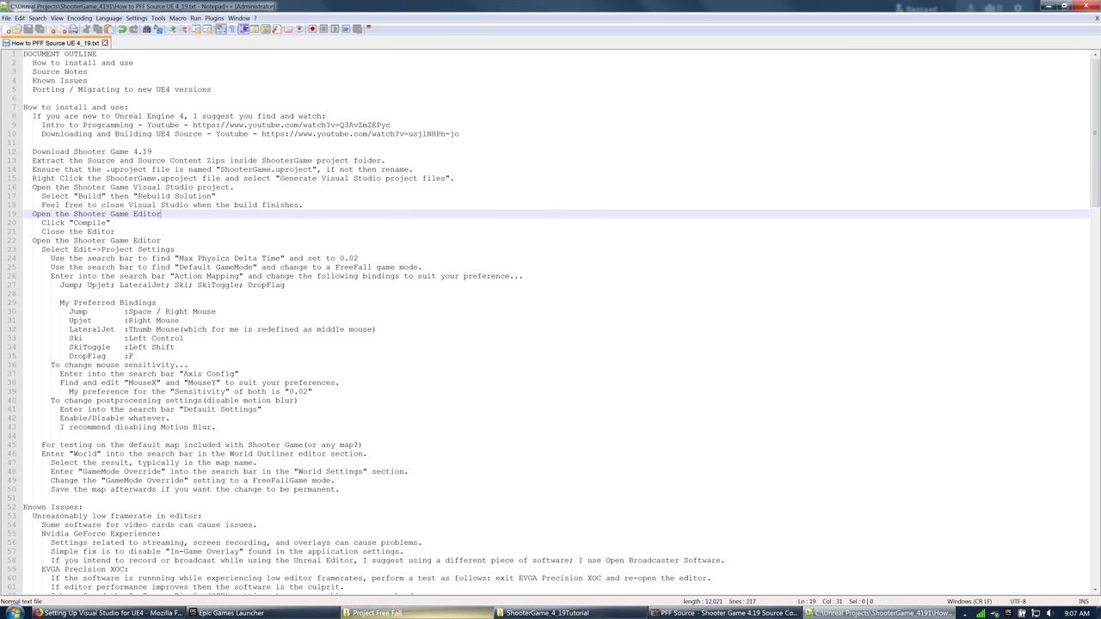
{"action": "left_click", "coordinate": [538, 612]}
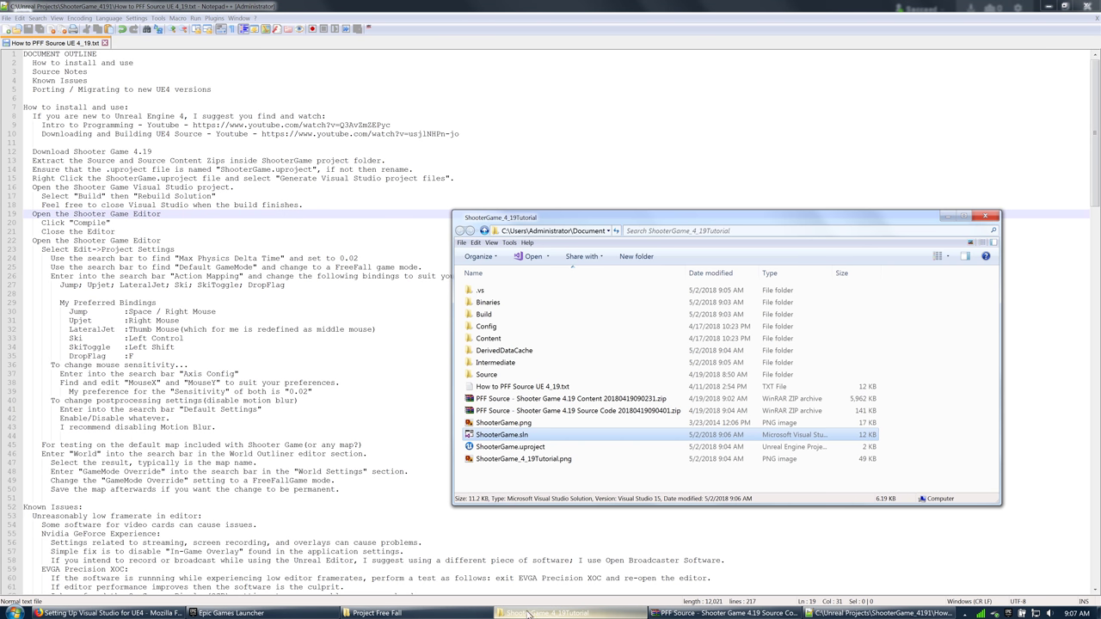
{"action": "left_click", "coordinate": [534, 447]}
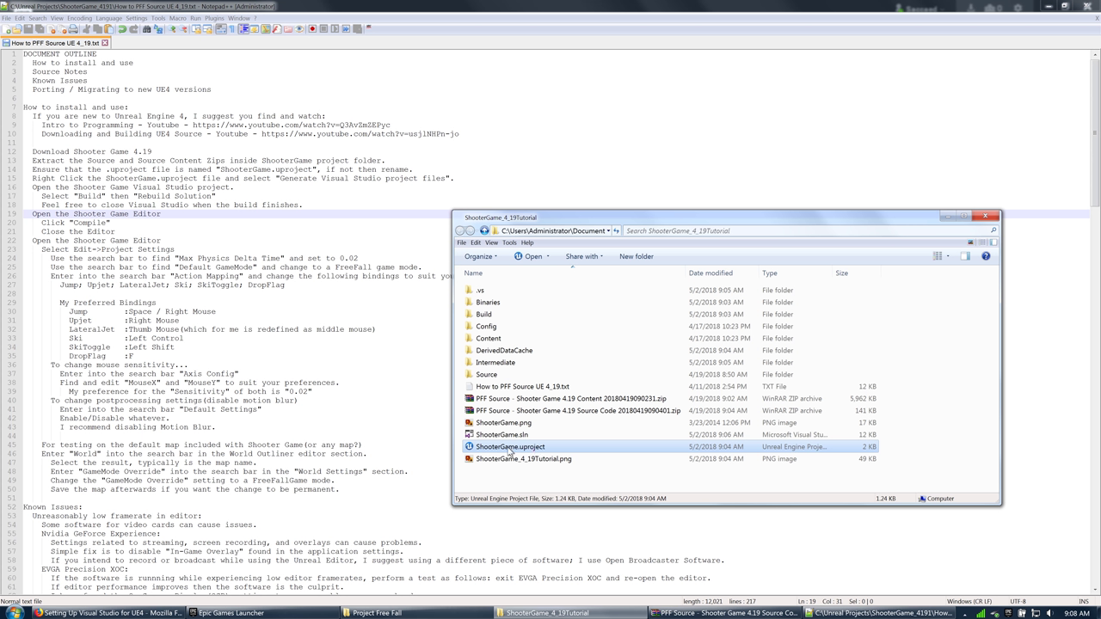
Open ShooterGame.uproject on the Highrise map, dismiss the Message Log, and compile its C++ code
{"action": "double_click", "coordinate": [509, 450]}
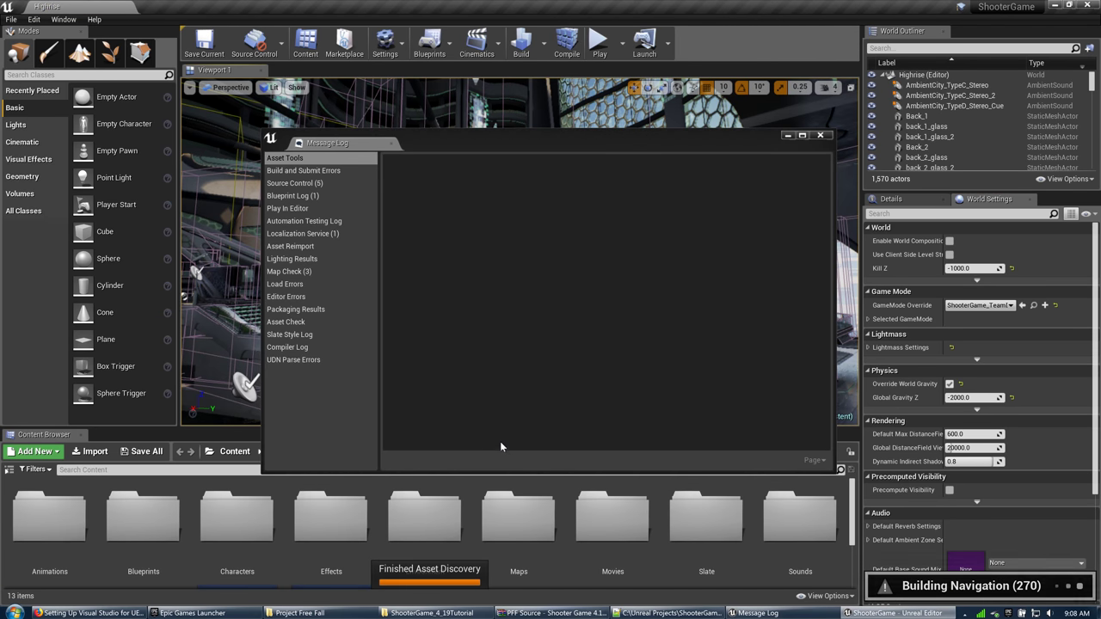
{"action": "left_click", "coordinate": [818, 137]}
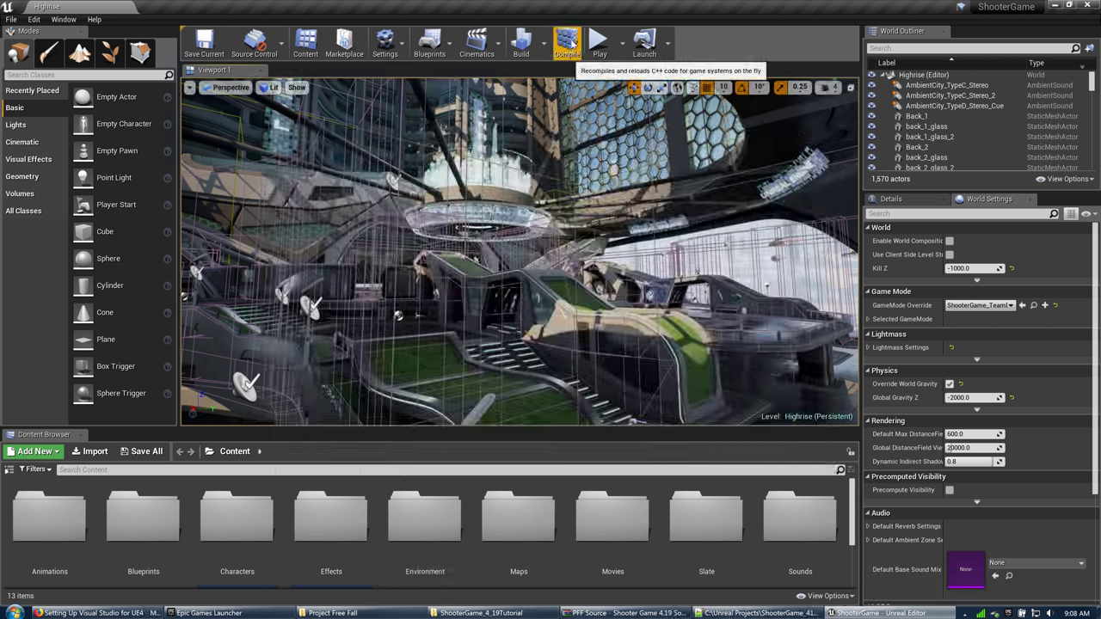
{"action": "left_click", "coordinate": [567, 43]}
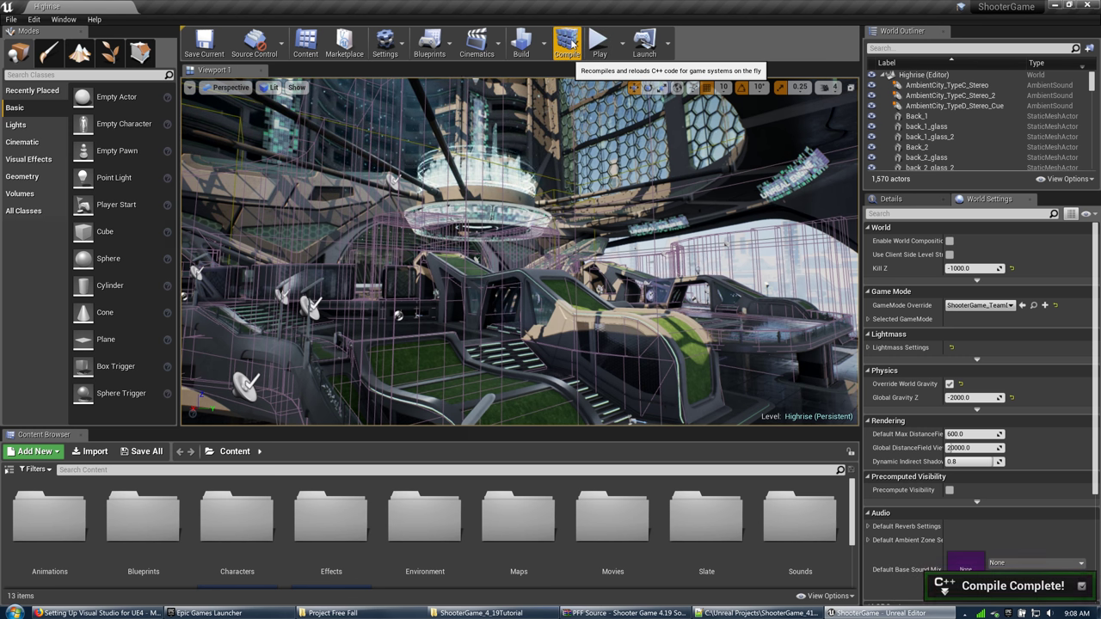
Close Unreal Editor, agree to rebuild the missing ShooterGame modules, and dock Notepad++ on the left
{"action": "left_click", "coordinate": [1086, 5]}
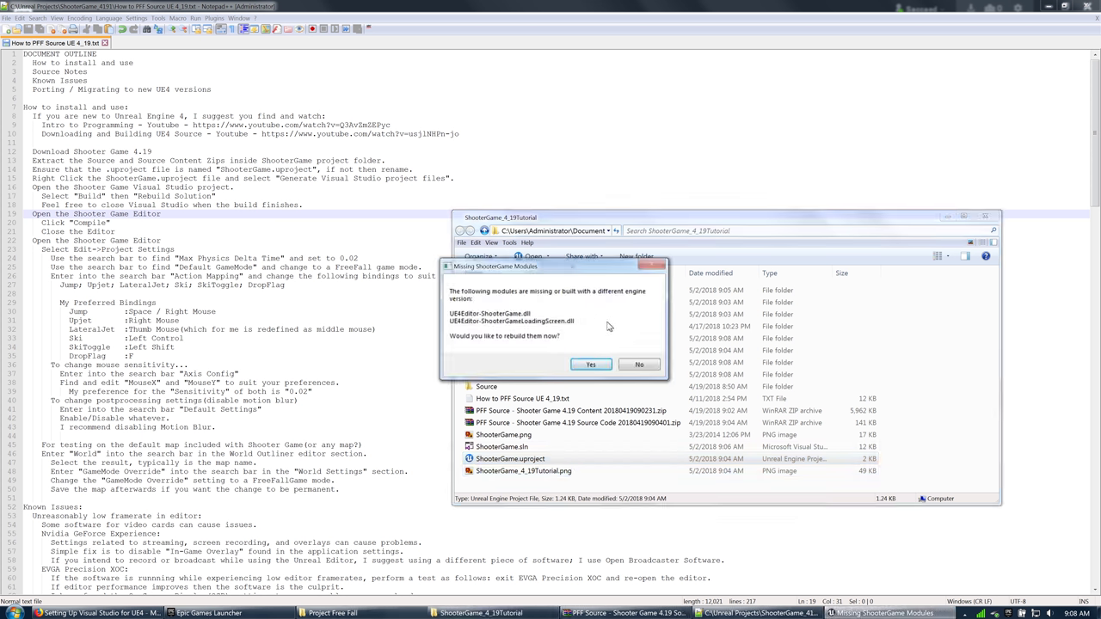
{"action": "left_click", "coordinate": [600, 365]}
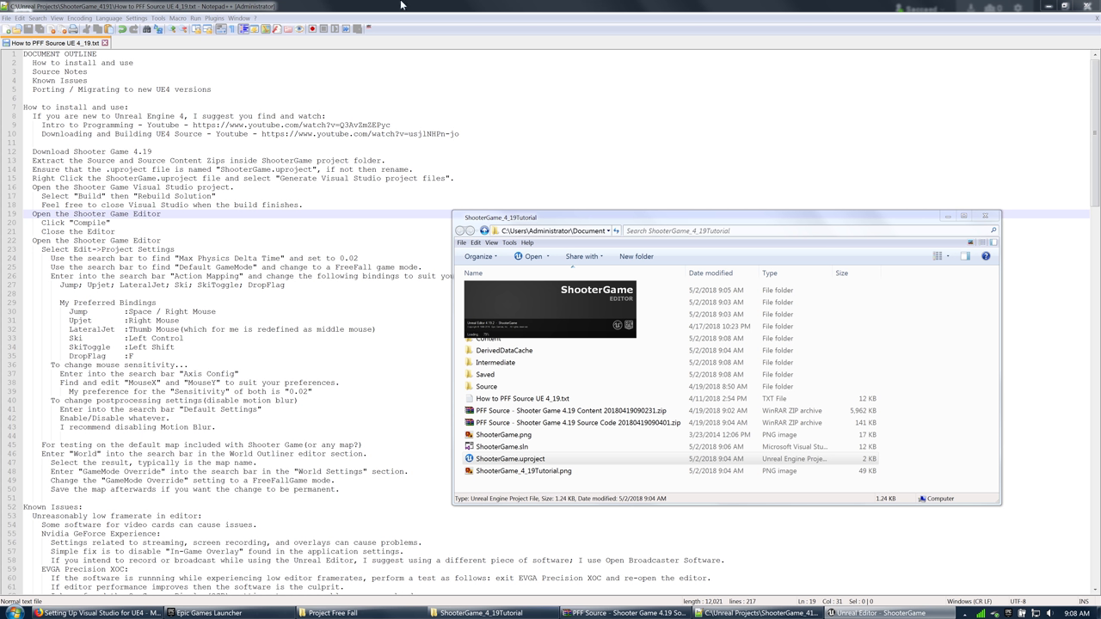
{"action": "left_click_drag", "start_coordinate": [401, 5], "coordinate": [3, 60]}
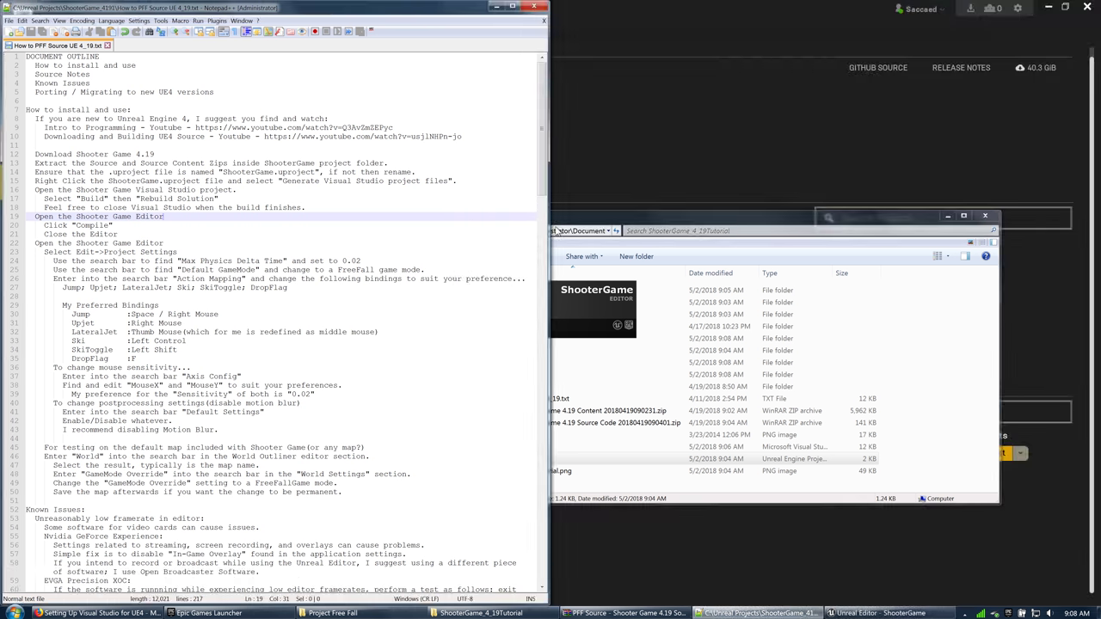
Hide the launcher and dock the maximized Unreal Editor on the right half of the screen
{"action": "left_click", "coordinate": [1036, 9]}
{"action": "left_click", "coordinate": [1048, 7]}
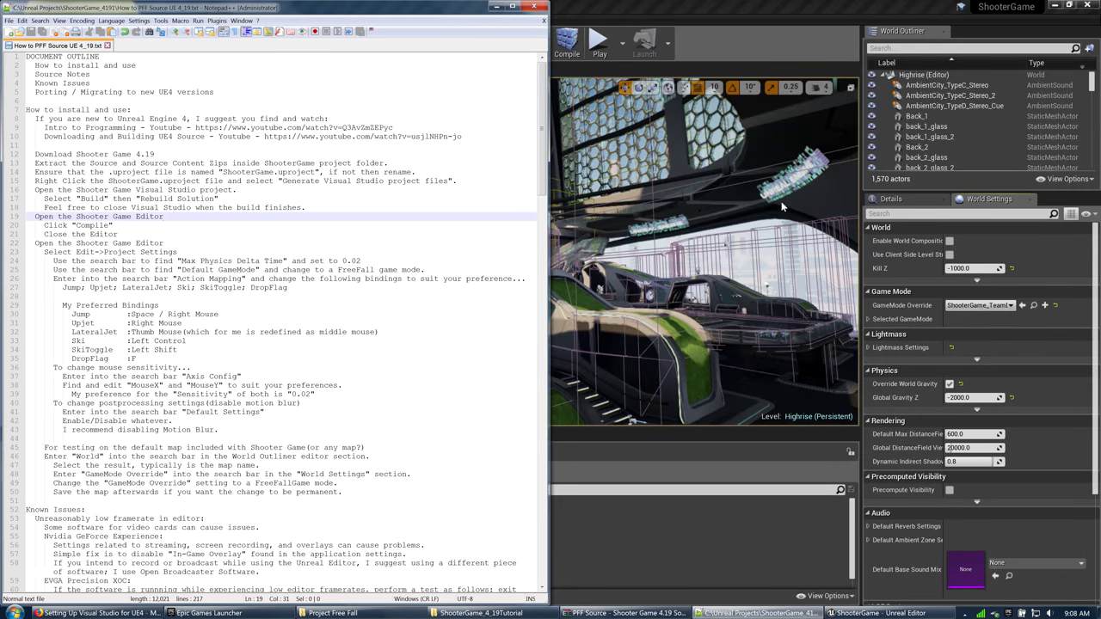
{"action": "double_click", "coordinate": [555, 10]}
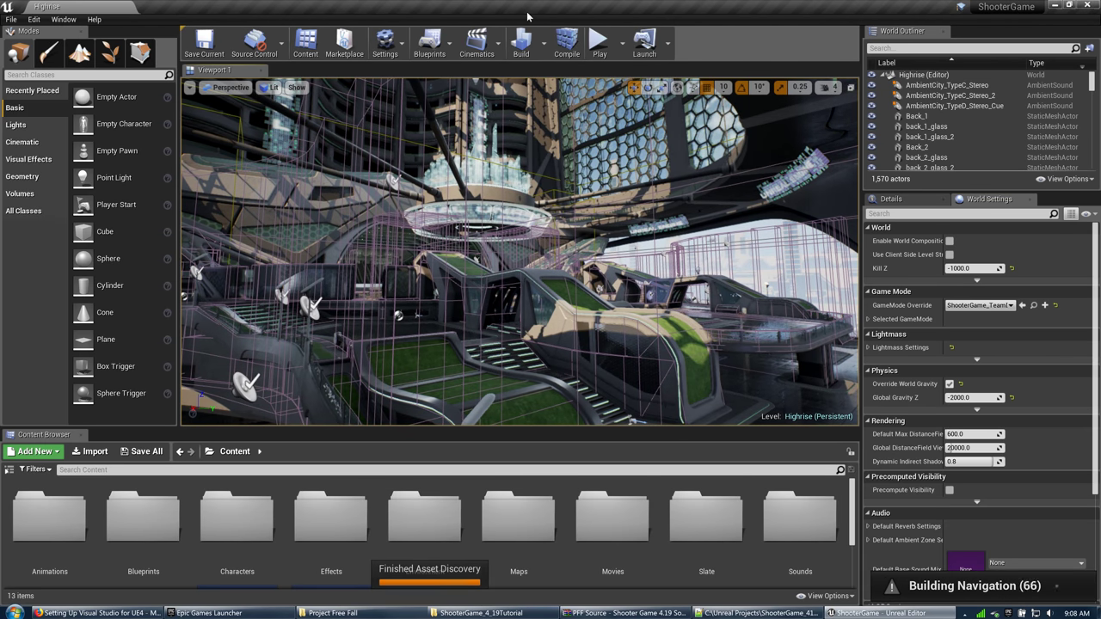
{"action": "key", "text": "super+Right"}
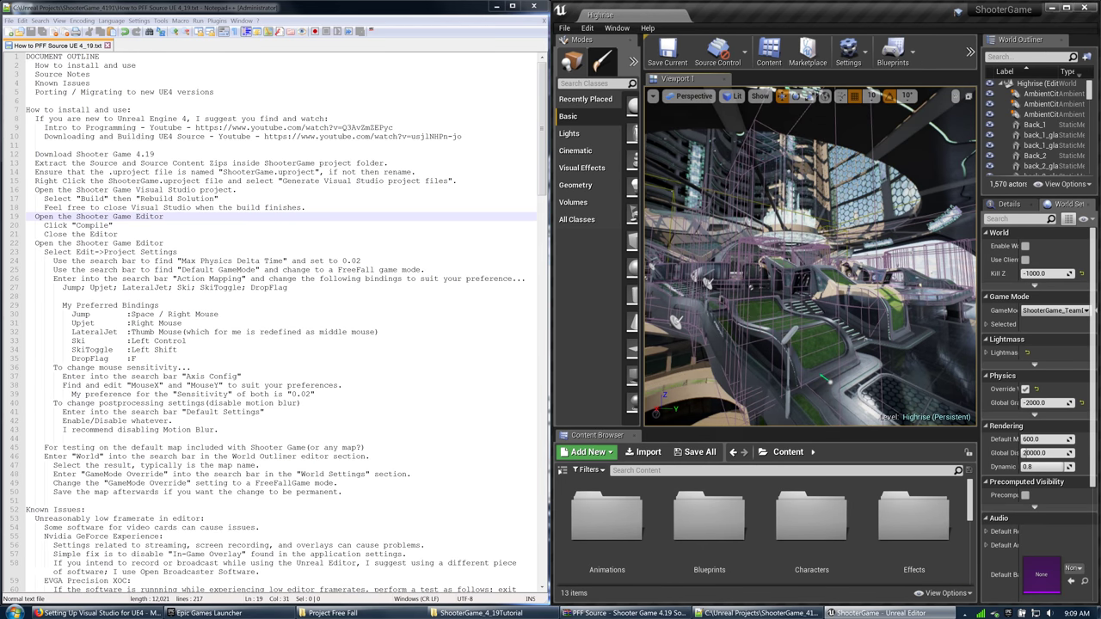
Select the editor setup instructions, lines 22 to 50, in Notepad++
{"action": "left_click", "coordinate": [215, 242]}
{"action": "scroll", "coordinate": [279, 324], "scroll_direction": "down", "scroll_amount": 3}
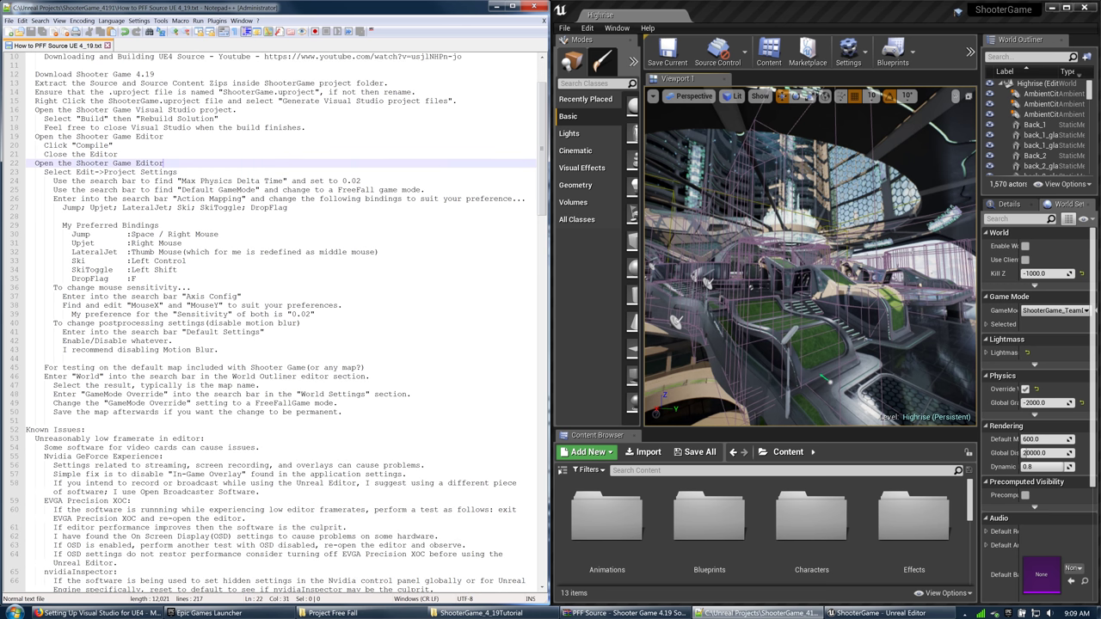
{"action": "key", "text": "Home"}
{"action": "key", "text": "shift+Down"}
{"action": "key", "text": "shift+Down"}
{"action": "key", "text": "shift+Down"}
{"action": "key", "text": "shift+Down"}
{"action": "key", "text": "shift+Down"}
{"action": "key", "text": "shift+Down"}
{"action": "key", "text": "shift+Down"}
{"action": "key", "text": "shift+Down"}
{"action": "key", "text": "shift+Down"}
{"action": "key", "text": "shift+Down"}
{"action": "key", "text": "shift+Down"}
{"action": "key", "text": "shift+Down"}
{"action": "key", "text": "shift+Down"}
{"action": "key", "text": "shift+Down"}
{"action": "key", "text": "shift+Down"}
{"action": "key", "text": "shift+Down"}
{"action": "key", "text": "shift+Down"}
{"action": "key", "text": "shift+Down"}
{"action": "key", "text": "shift+Down"}
{"action": "key", "text": "shift+Down"}
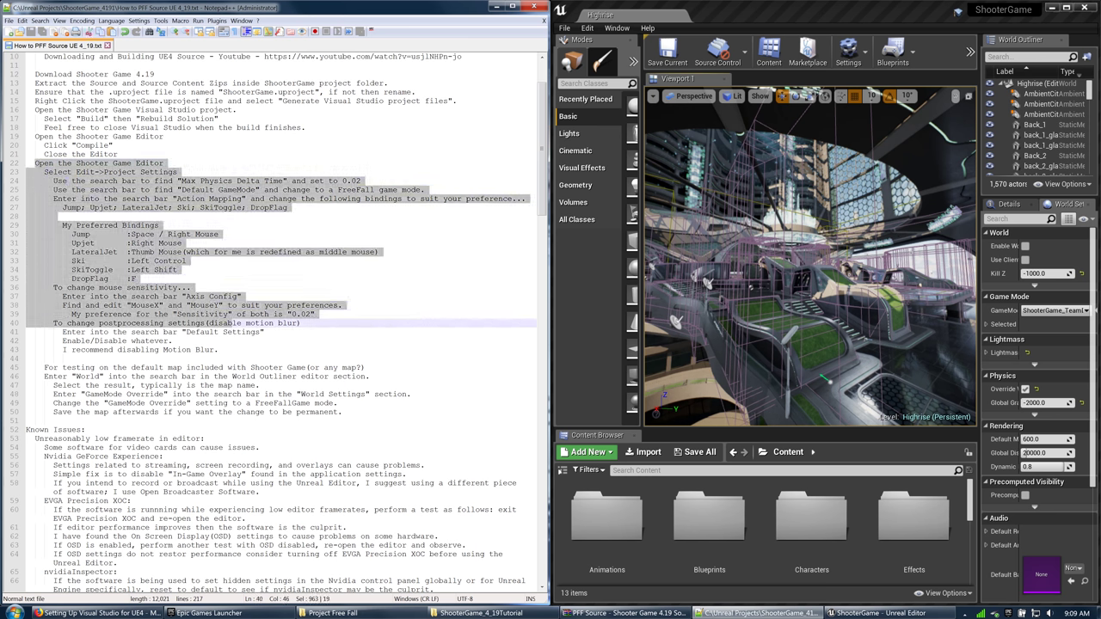
{"action": "key", "text": "shift+Left"}
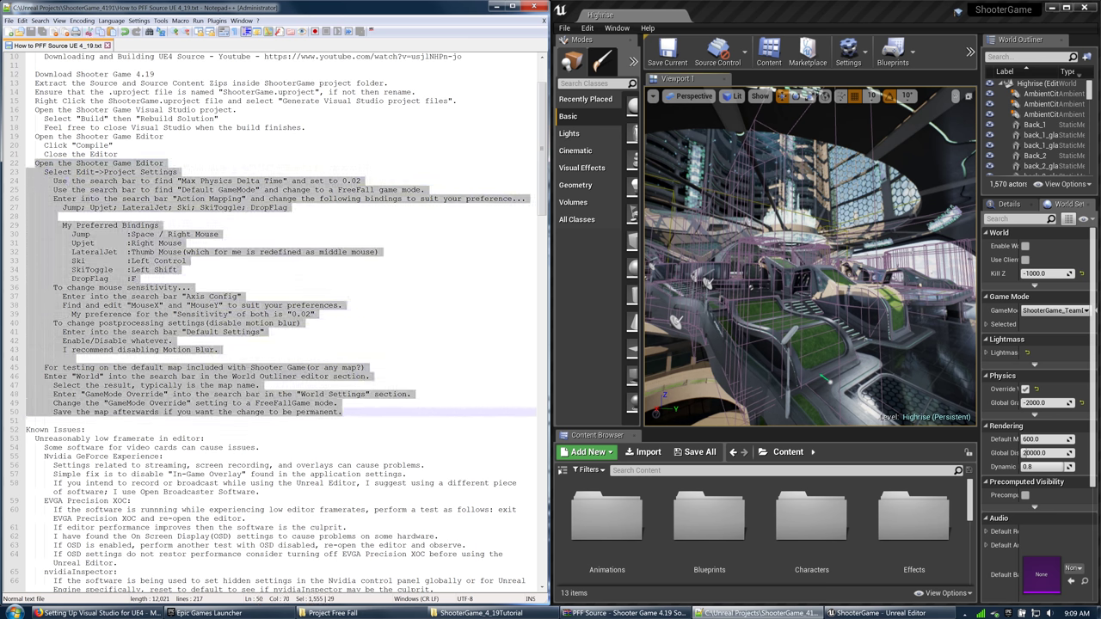
Open Project Settings and dock it on the right half of the screen
{"action": "left_click", "coordinate": [587, 28]}
{"action": "left_click", "coordinate": [634, 192]}
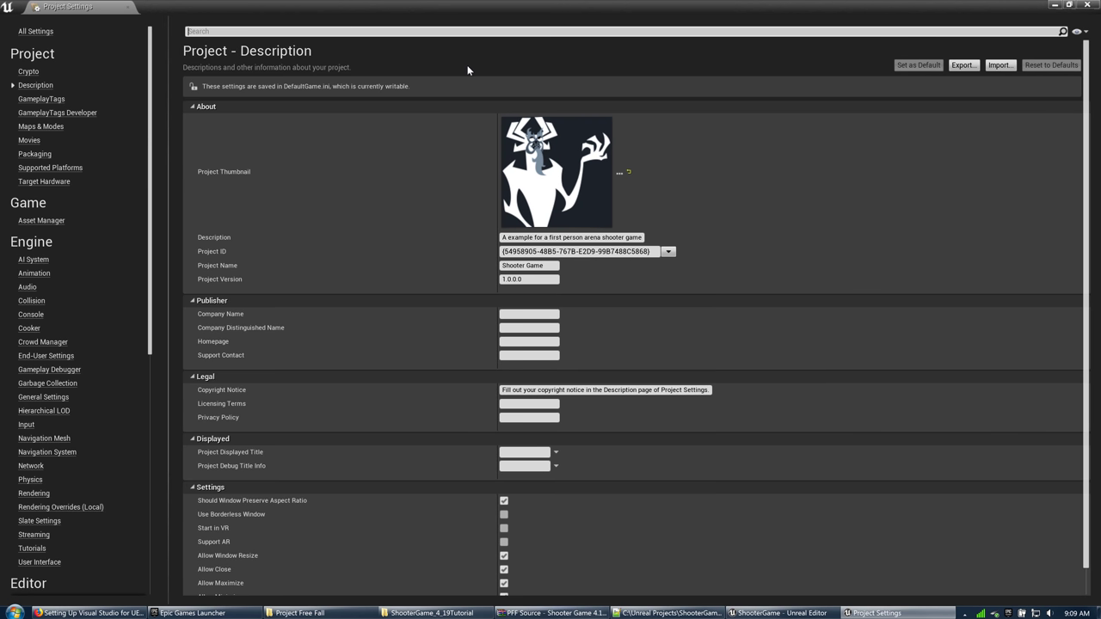
{"action": "key", "text": "super+Right"}
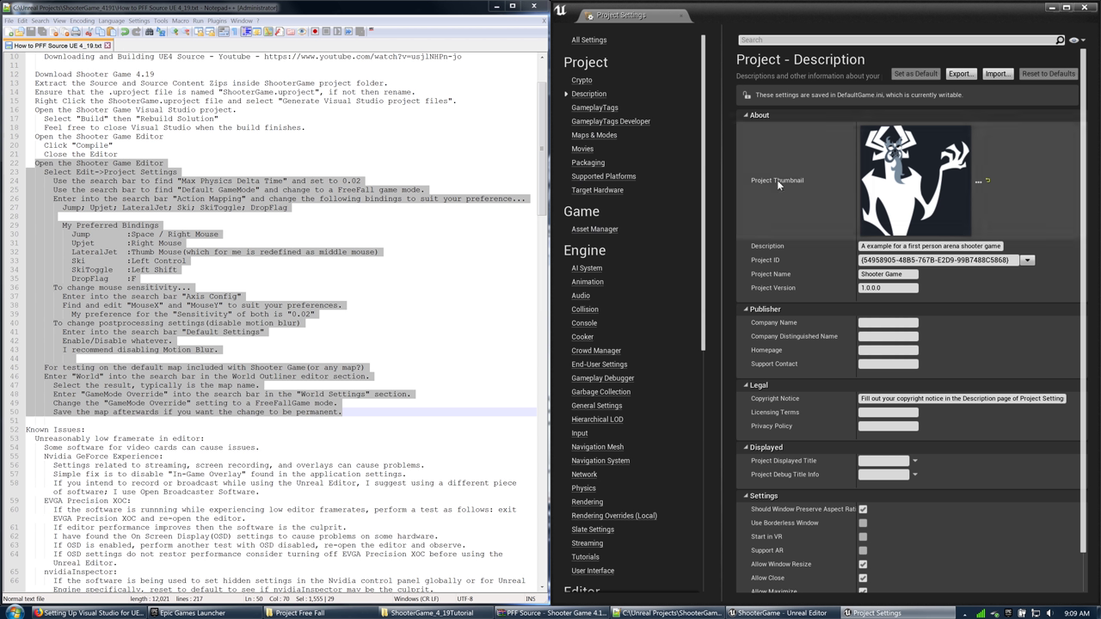
Search for Max Physics Delta Time and change it from 0.033333 to 0.02
{"action": "left_click", "coordinate": [208, 182]}
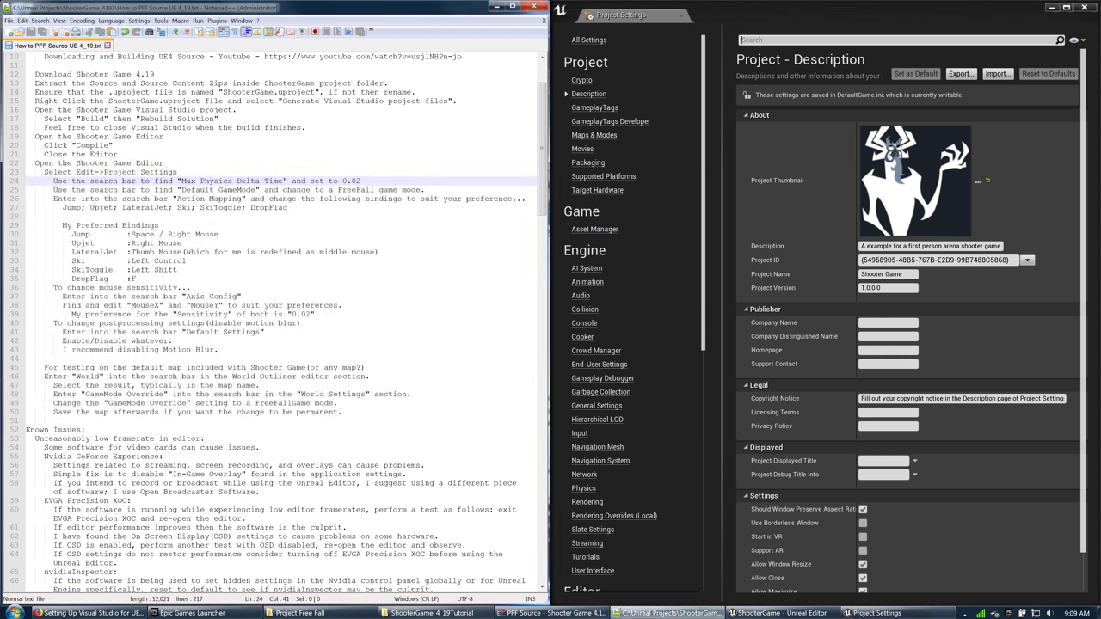
{"action": "left_click_drag", "start_coordinate": [285, 182], "coordinate": [181, 182]}
{"action": "key", "text": "ctrl+c"}
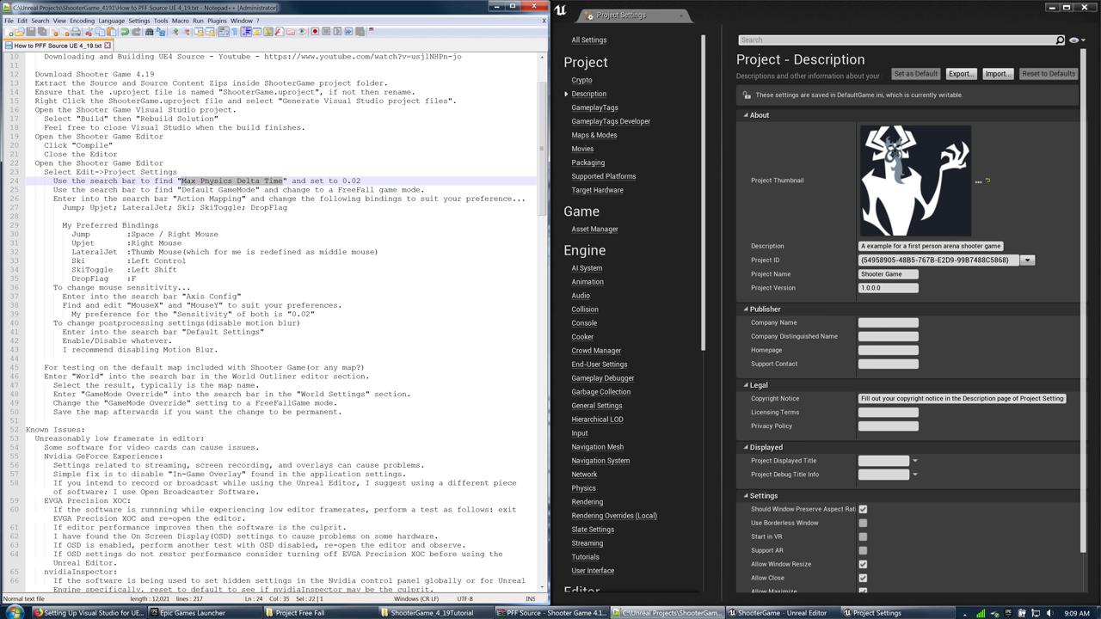
{"action": "left_click", "coordinate": [766, 40]}
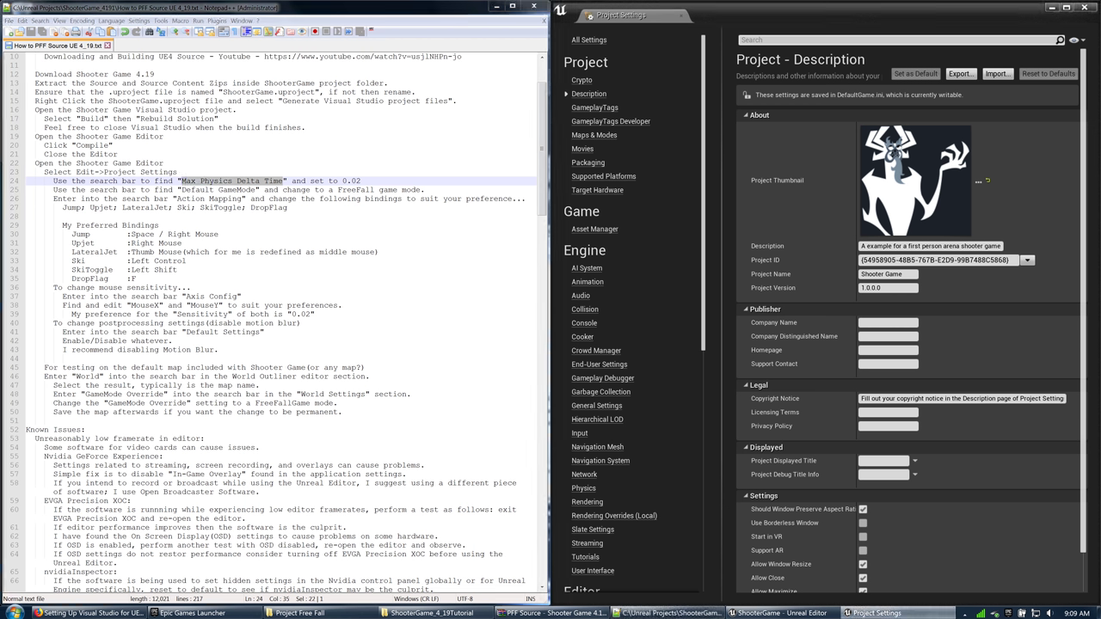
{"action": "key", "text": "ctrl+v"}
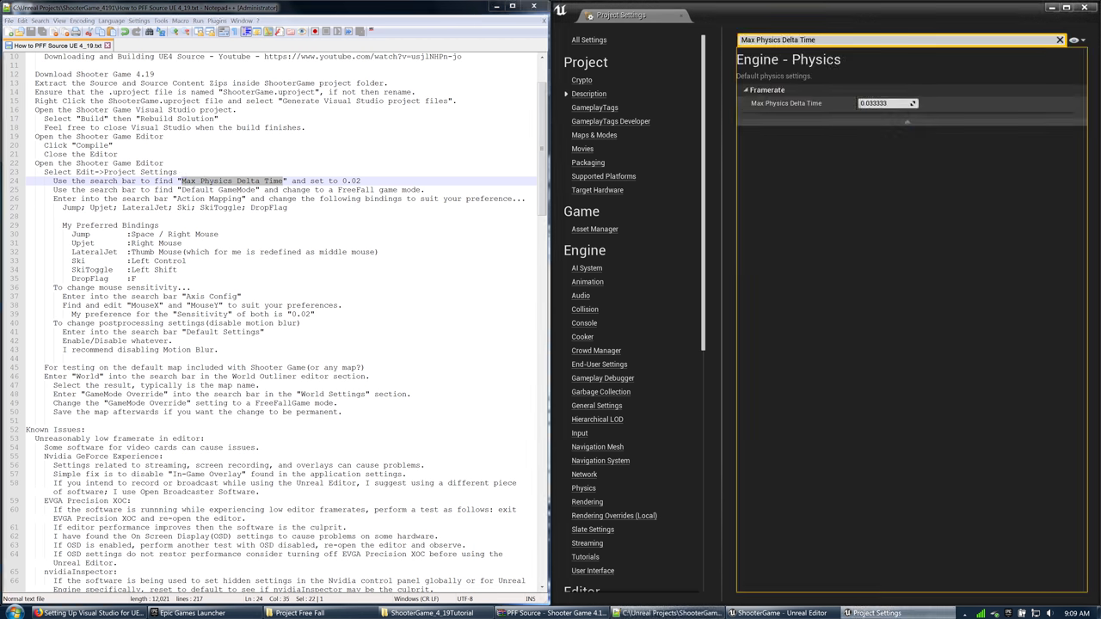
{"action": "left_click", "coordinate": [886, 103]}
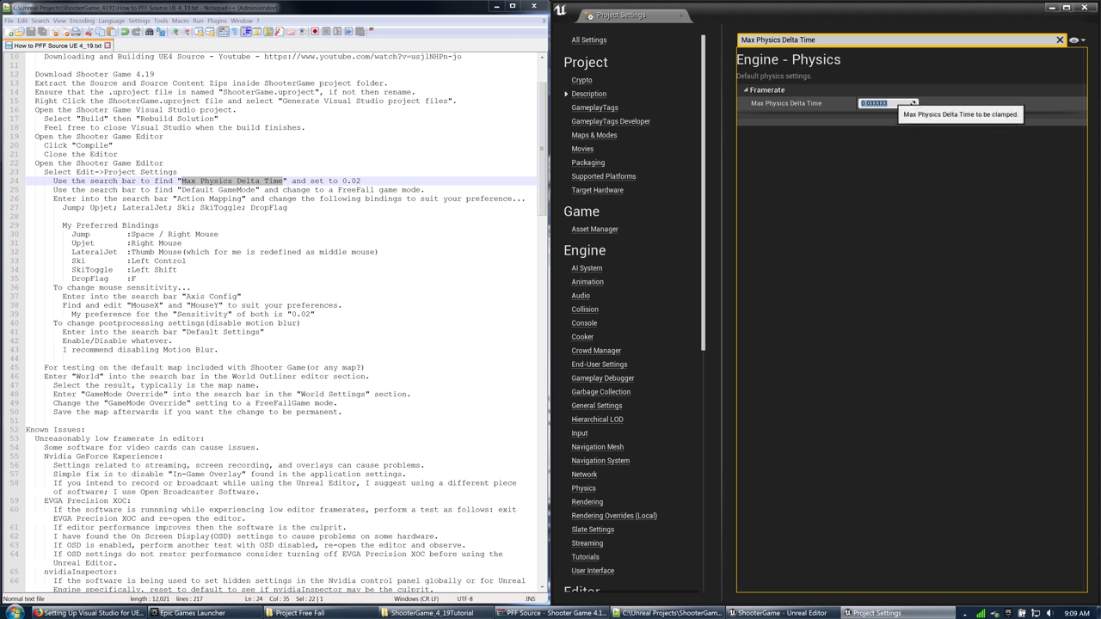
{"action": "type", "text": "0.02"}
{"action": "key", "text": "Return"}
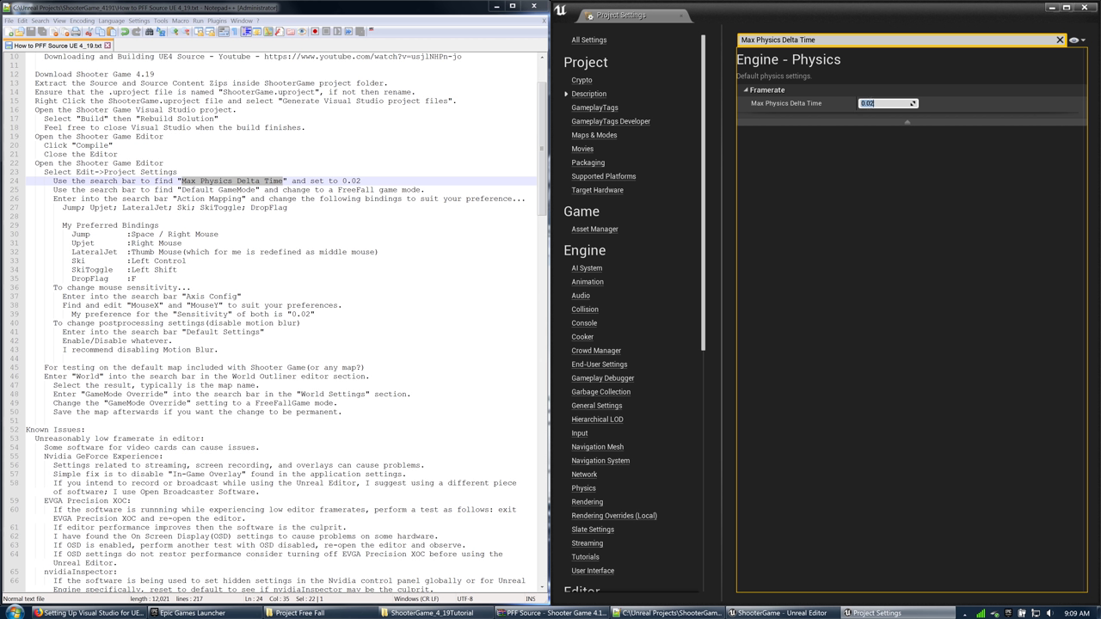
{"action": "left_click_drag", "start_coordinate": [181, 189], "coordinate": [256, 189]}
{"action": "key", "text": "ctrl+c"}
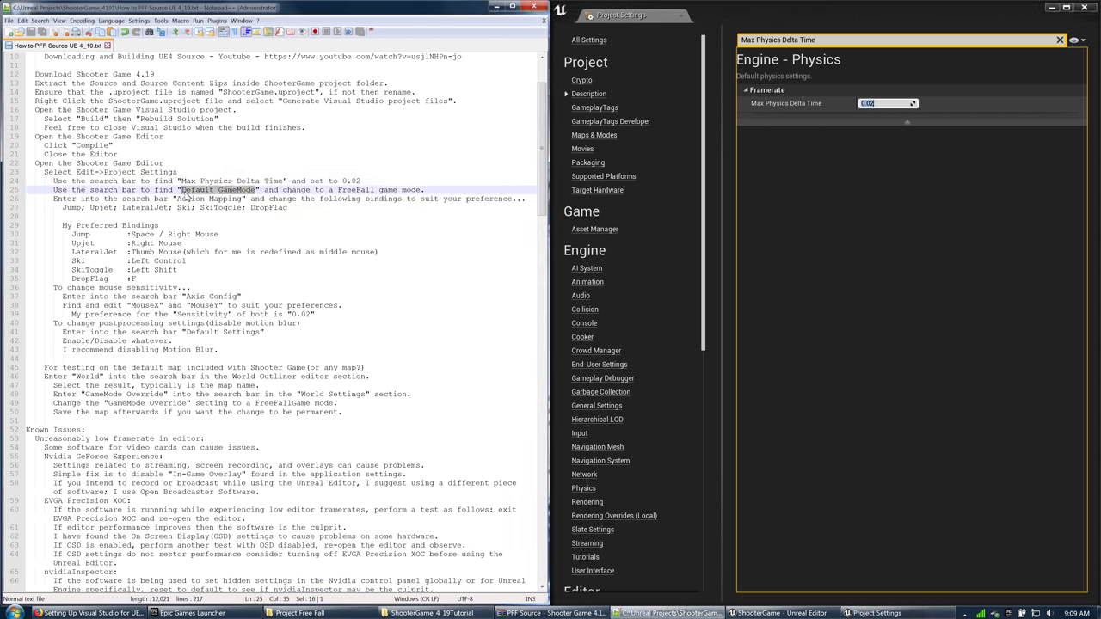
Search for Default GameMode and set it to FreeFallGame_FreeForAll
{"action": "left_click", "coordinate": [815, 40]}
{"action": "key", "text": "ctrl+v"}
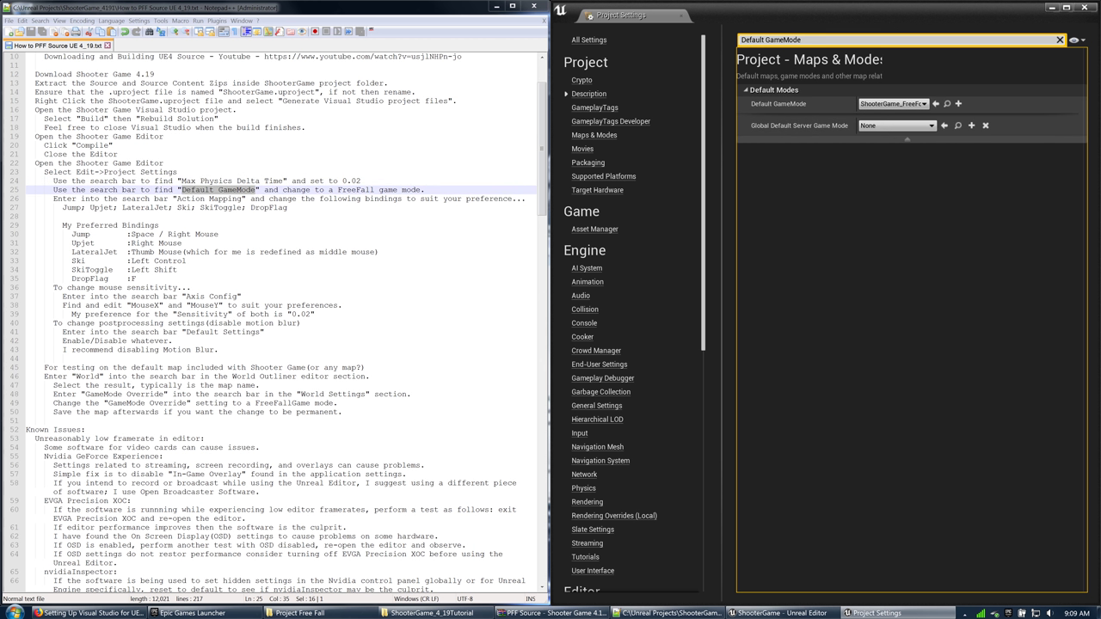
{"action": "left_click", "coordinate": [895, 103]}
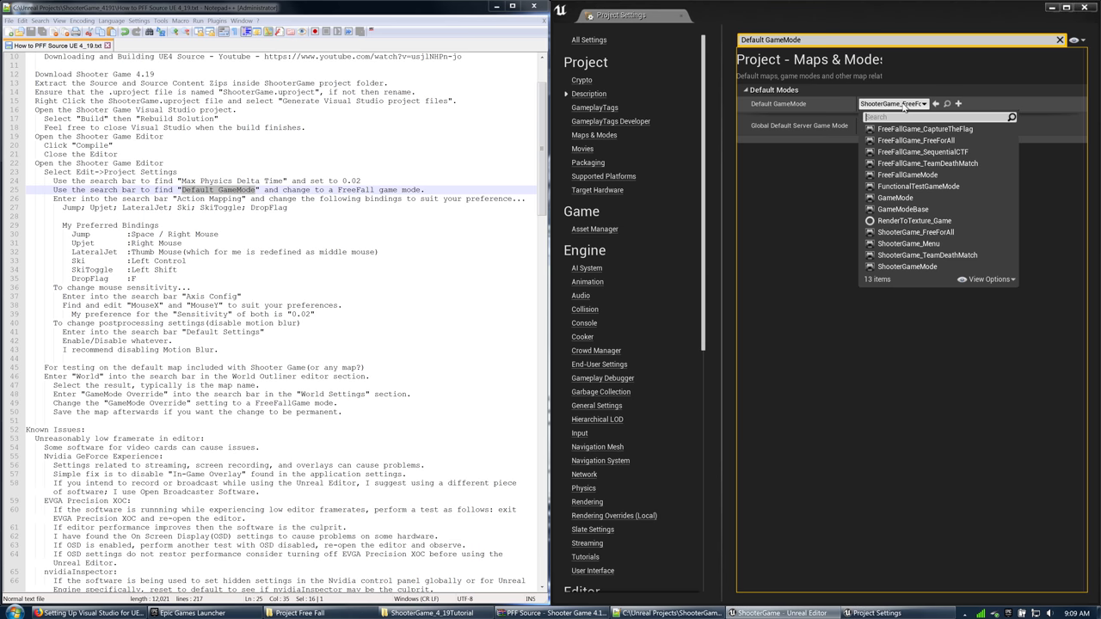
{"action": "left_click", "coordinate": [938, 140]}
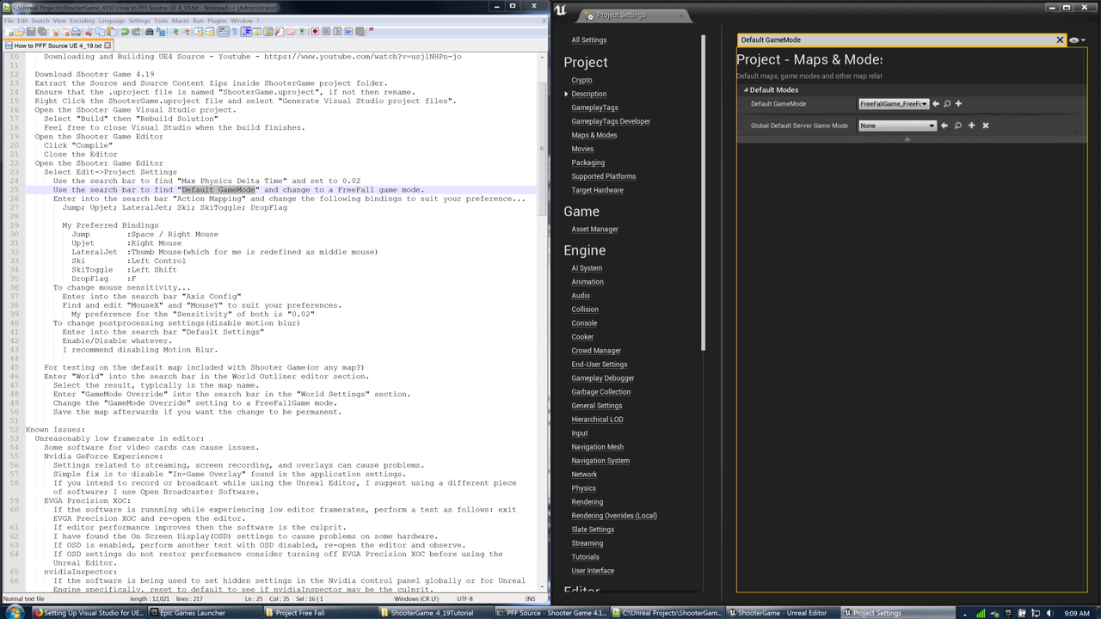
Copy 'Action Mapping' from the notes and search the Project Settings for it
{"action": "left_click_drag", "start_coordinate": [244, 198], "coordinate": [176, 199]}
{"action": "key", "text": "ctrl+c"}
{"action": "left_click", "coordinate": [895, 39]}
{"action": "key", "text": "ctrl+v"}
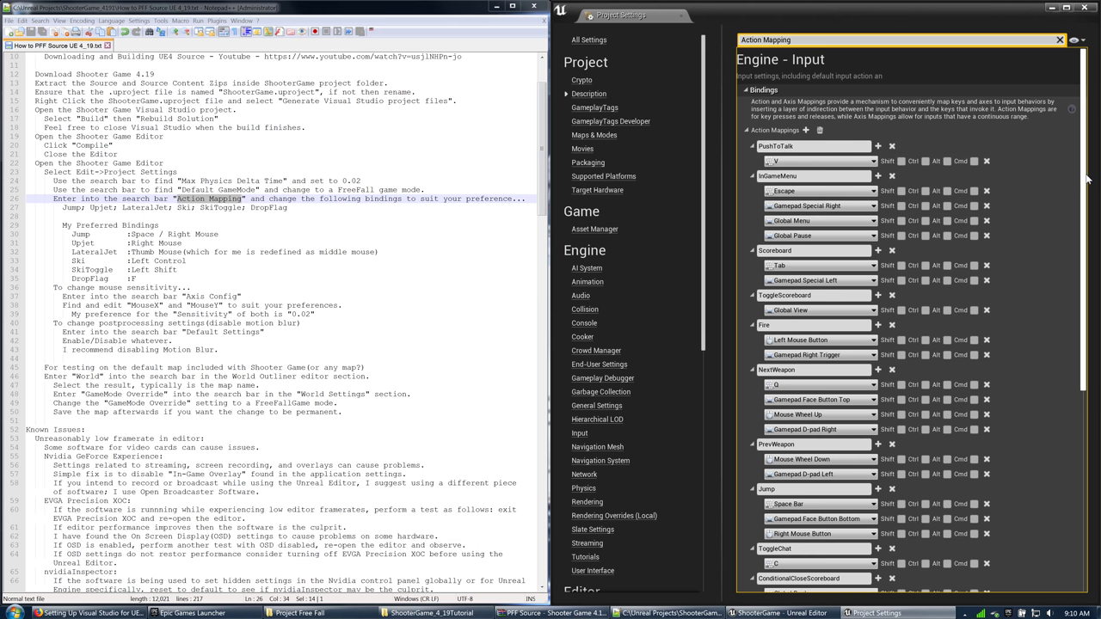
Scroll through the action mapping bindings and compare them with the preferred list in the notes
{"action": "left_click_drag", "start_coordinate": [1086, 178], "coordinate": [1097, 244]}
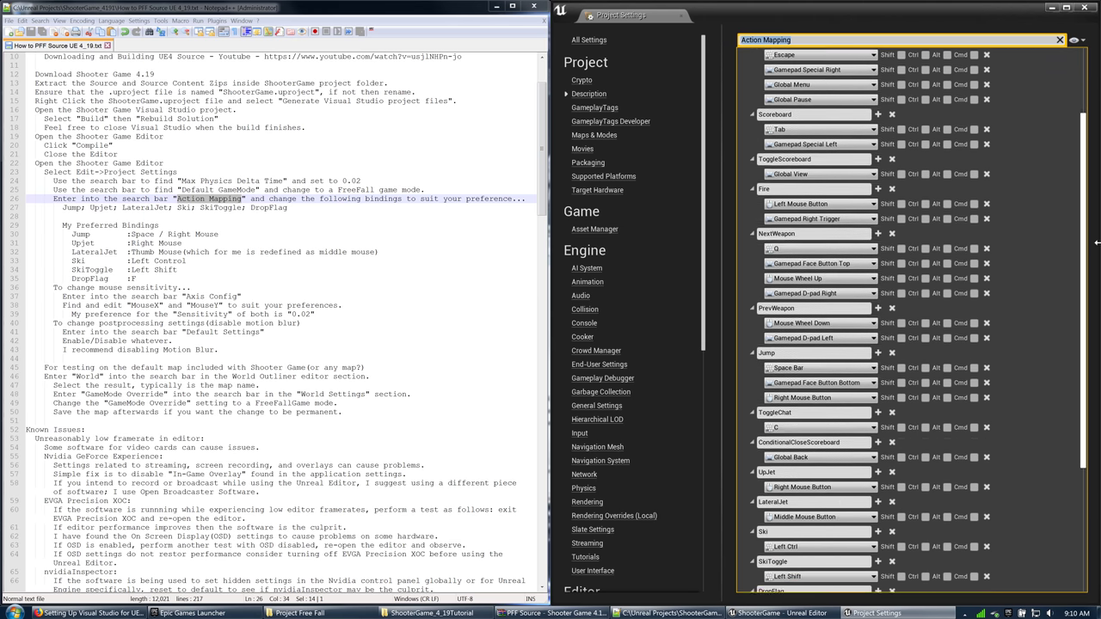
{"action": "scroll", "coordinate": [831, 402], "scroll_direction": "down", "scroll_amount": 5}
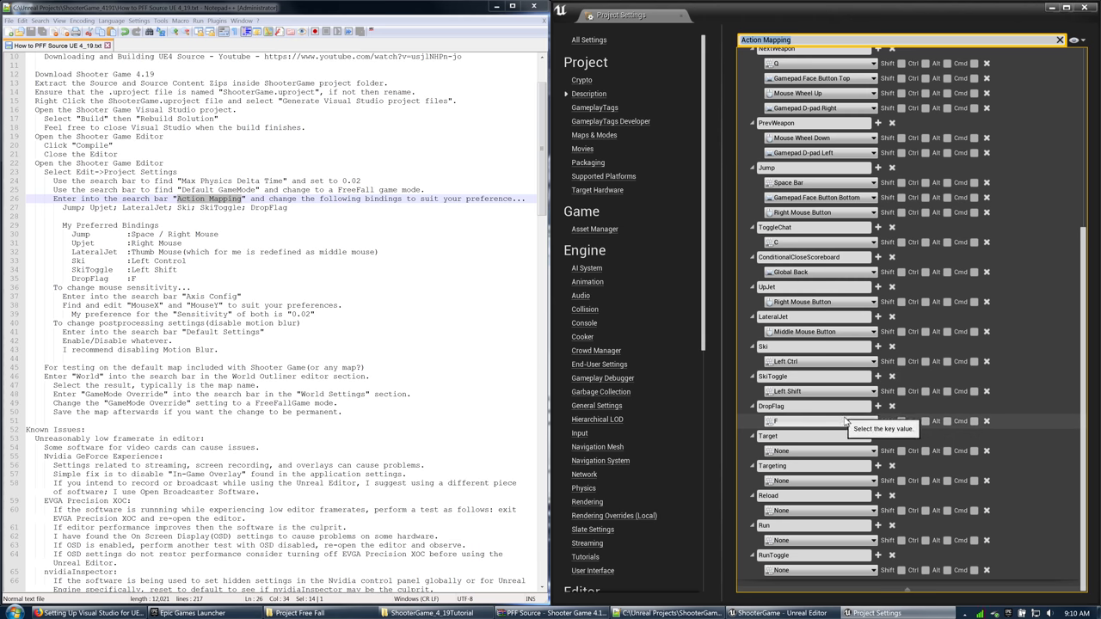
{"action": "left_click_drag", "start_coordinate": [1074, 431], "coordinate": [1073, 248]}
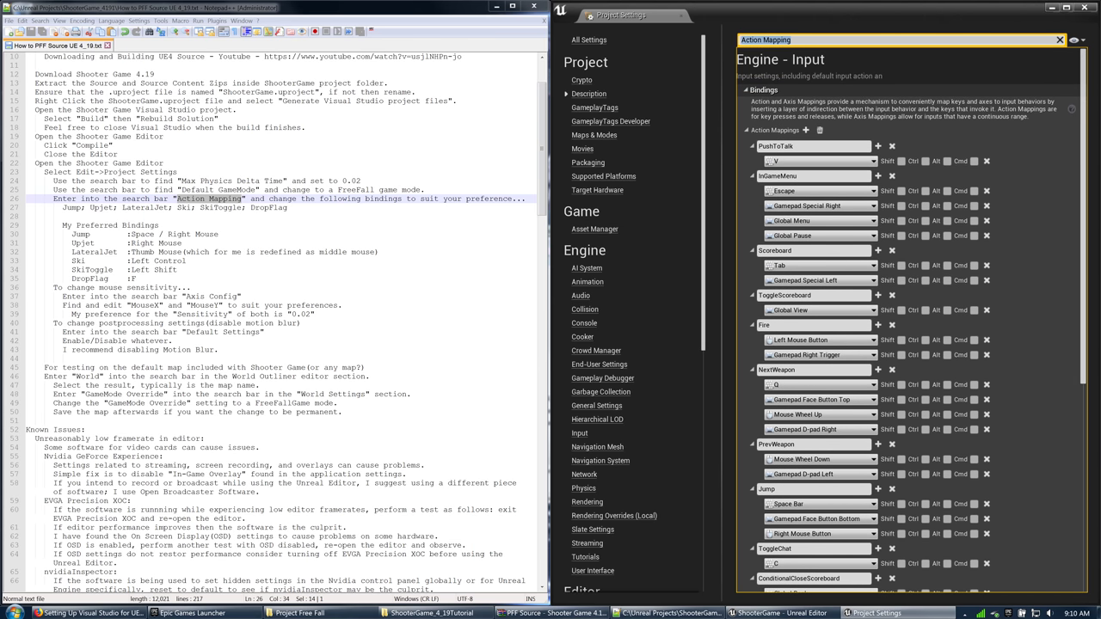
{"action": "left_click_drag", "start_coordinate": [138, 280], "coordinate": [58, 226]}
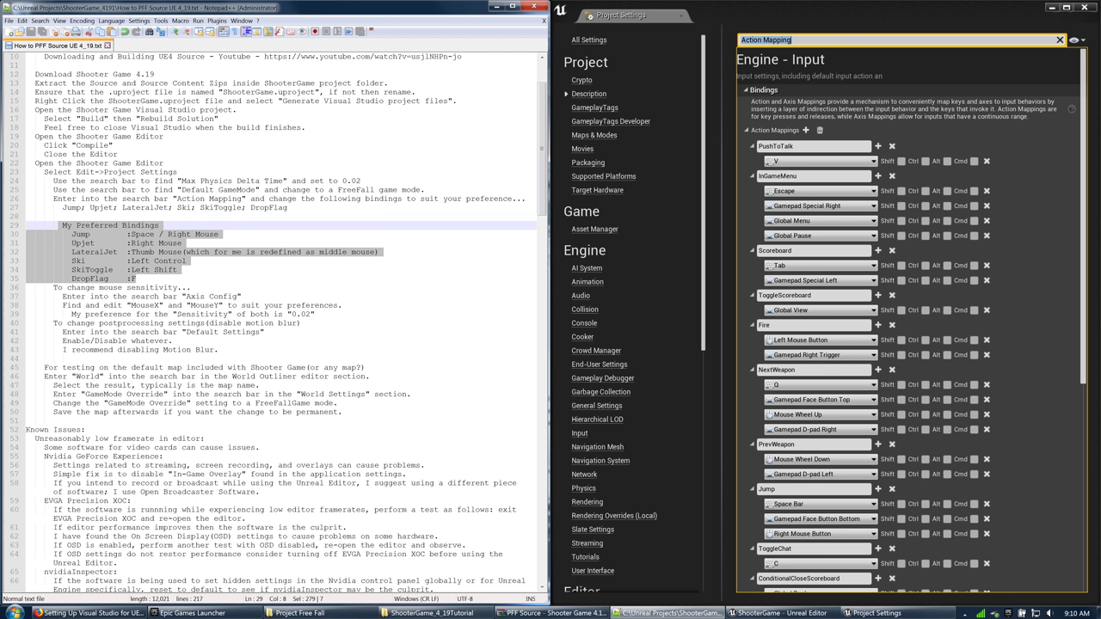
Search the Project Settings for Axis Config
{"action": "left_click_drag", "start_coordinate": [237, 296], "coordinate": [186, 296]}
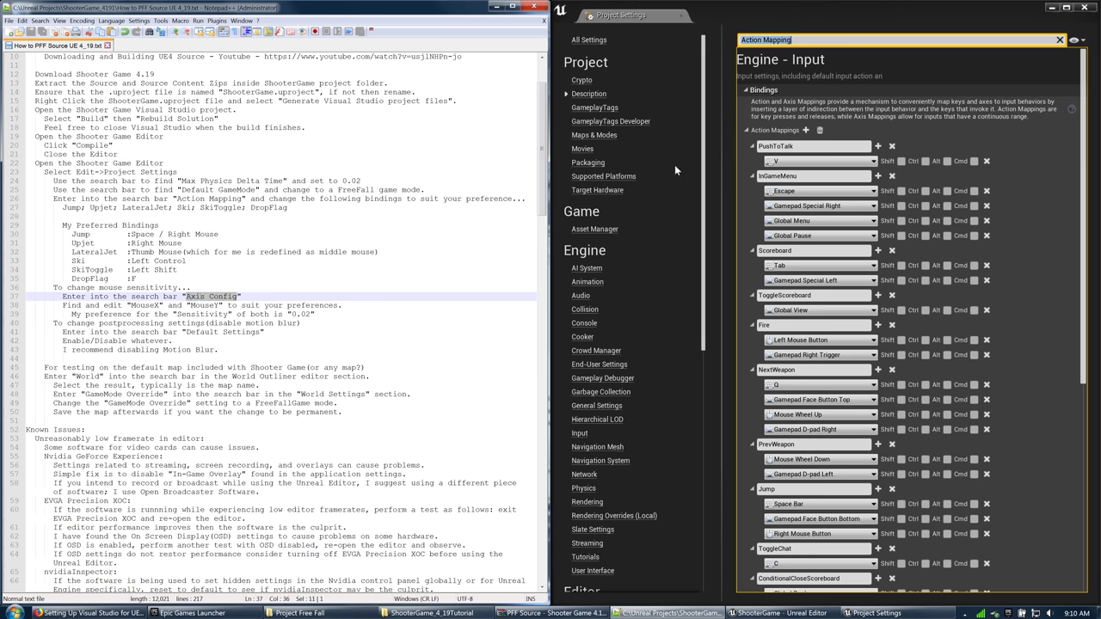
{"action": "key", "text": "alt+Tab"}
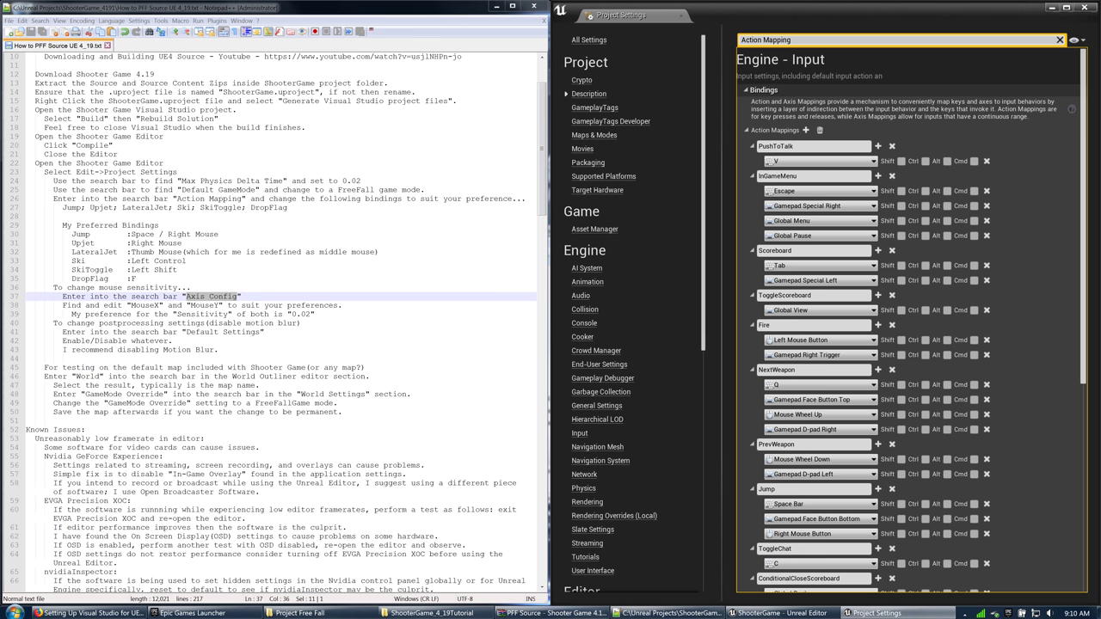
{"action": "key", "text": "ctrl+v"}
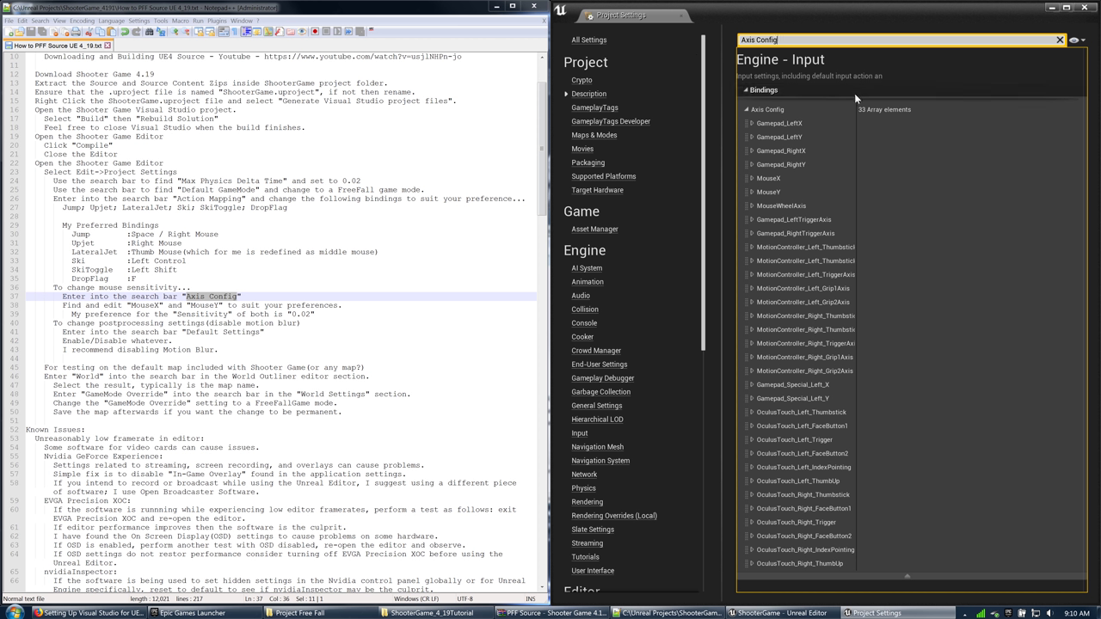
Expand MouseX and MouseY and change each Sensitivity from 0.07 to 0.02
{"action": "left_click", "coordinate": [751, 191]}
{"action": "left_click", "coordinate": [753, 179]}
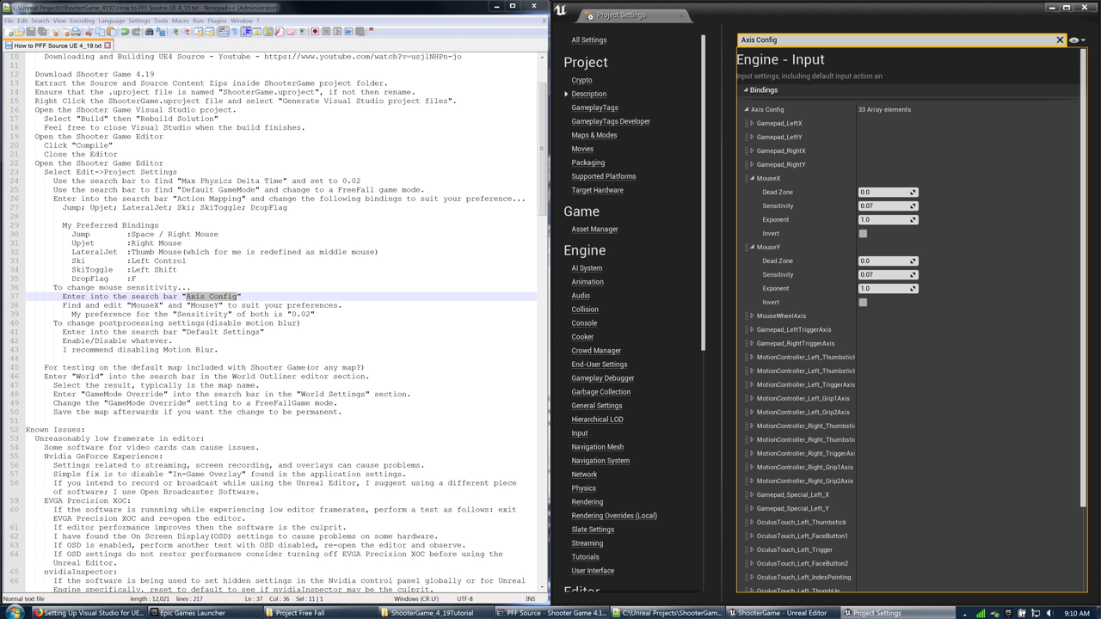
{"action": "left_click_drag", "start_coordinate": [261, 332], "coordinate": [187, 332]}
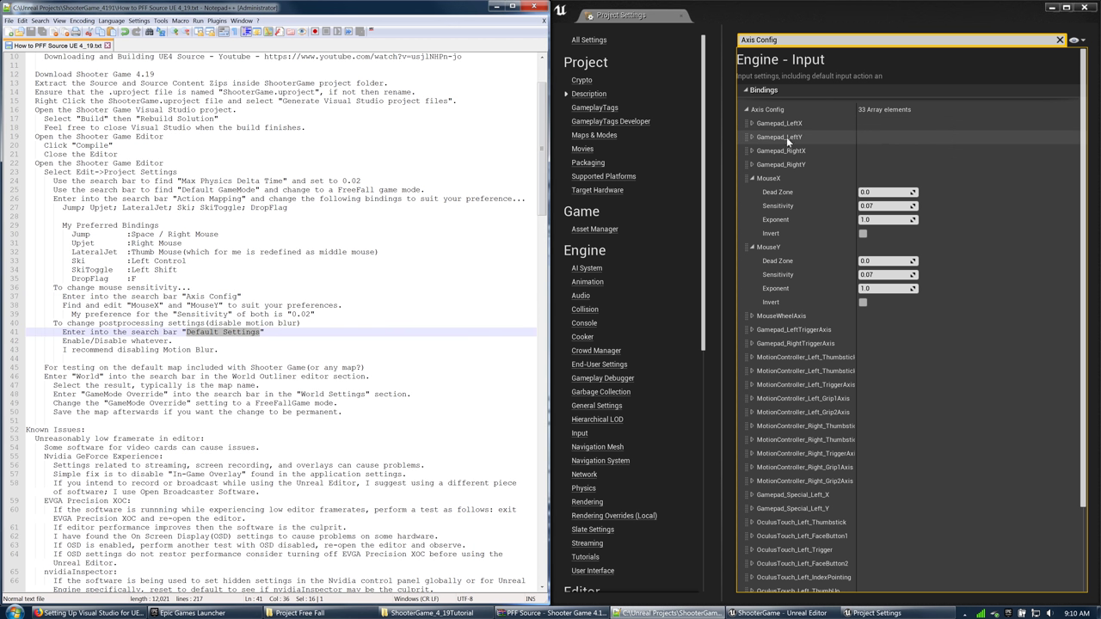
{"action": "left_click", "coordinate": [877, 206]}
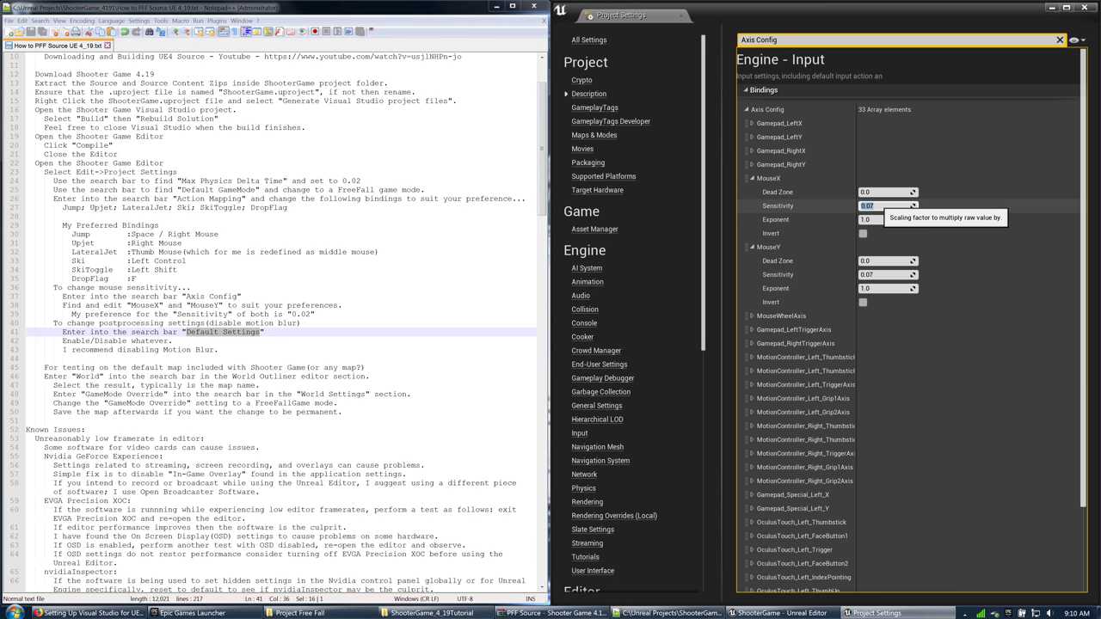
{"action": "type", "text": "0"}
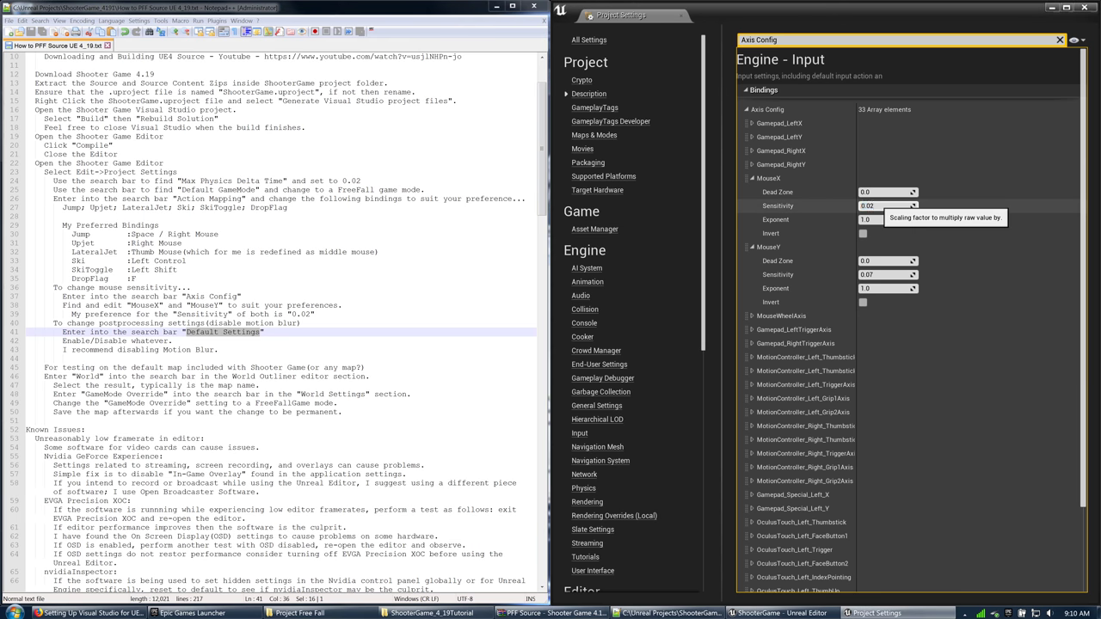
{"action": "left_click", "coordinate": [873, 275]}
{"action": "type", "text": "0.02"}
{"action": "left_click", "coordinate": [774, 39]}
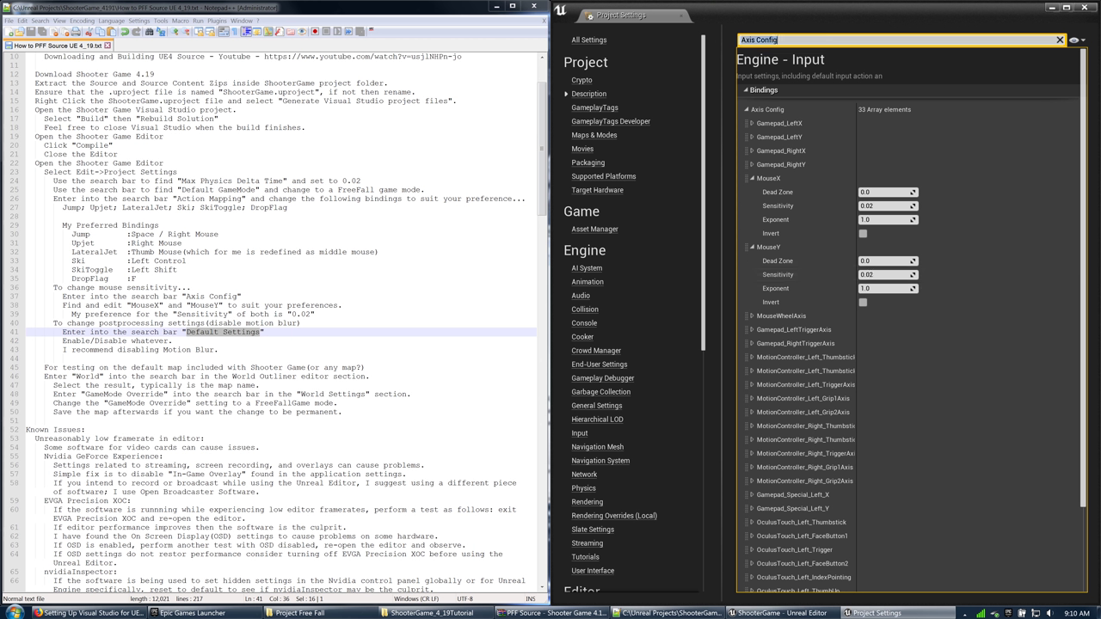
Copy the 'Default Settings' search term from the notes and select the settings search text
{"action": "key", "text": "End"}
{"action": "right_click", "coordinate": [245, 333]}
{"action": "left_click", "coordinate": [264, 350]}
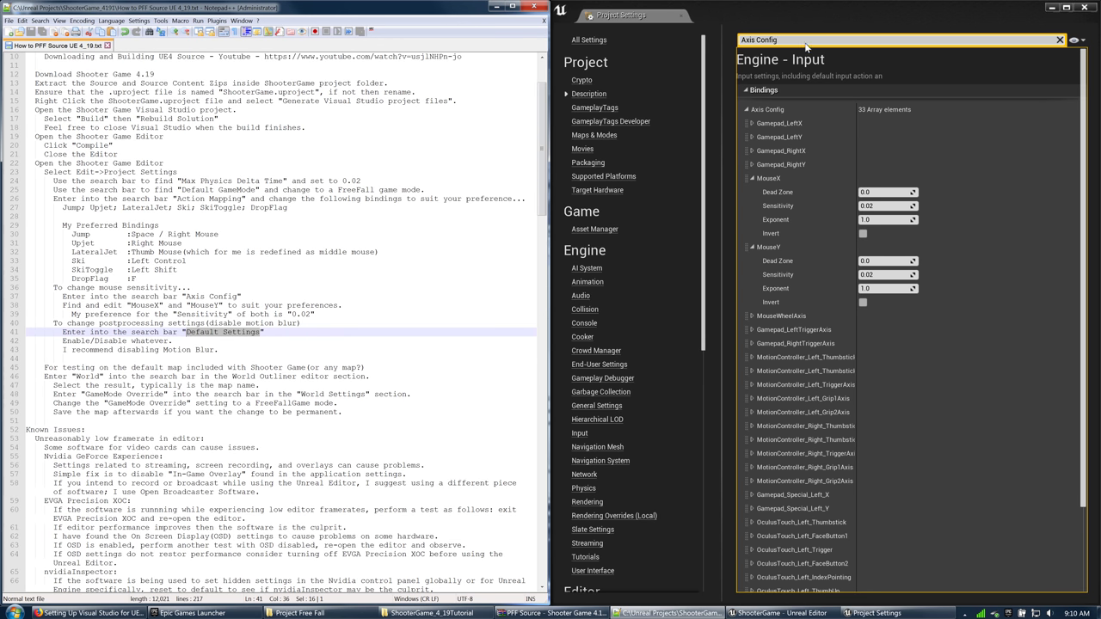
{"action": "left_click", "coordinate": [744, 40]}
Search for Default Settings, uncheck Motion Blur, and close Project Settings
{"action": "key", "text": "ctrl+v"}
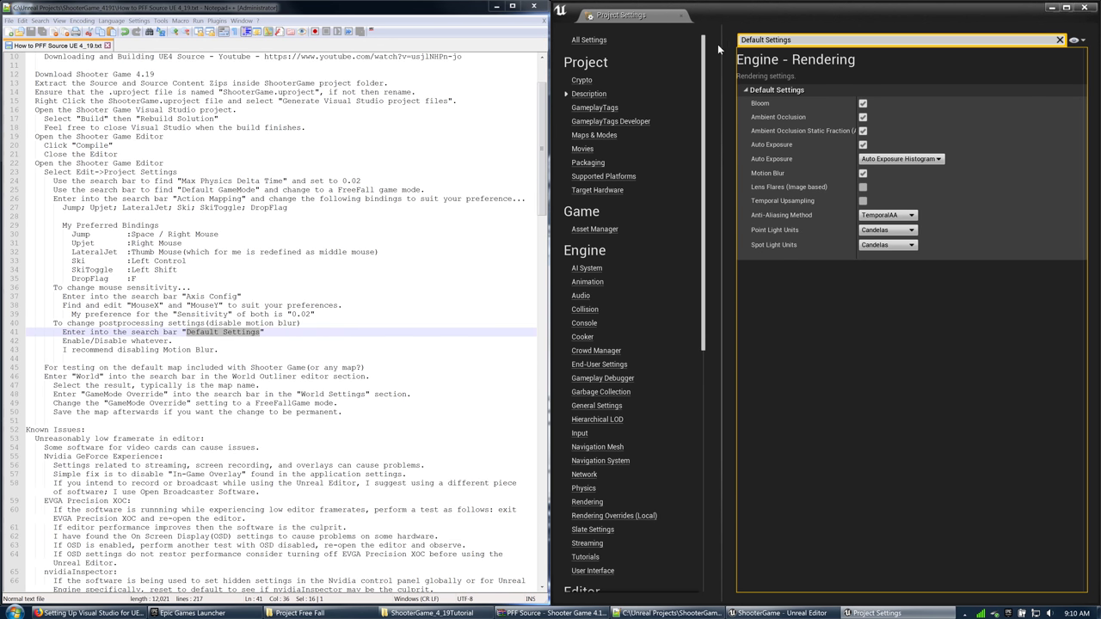
{"action": "left_click", "coordinate": [863, 173]}
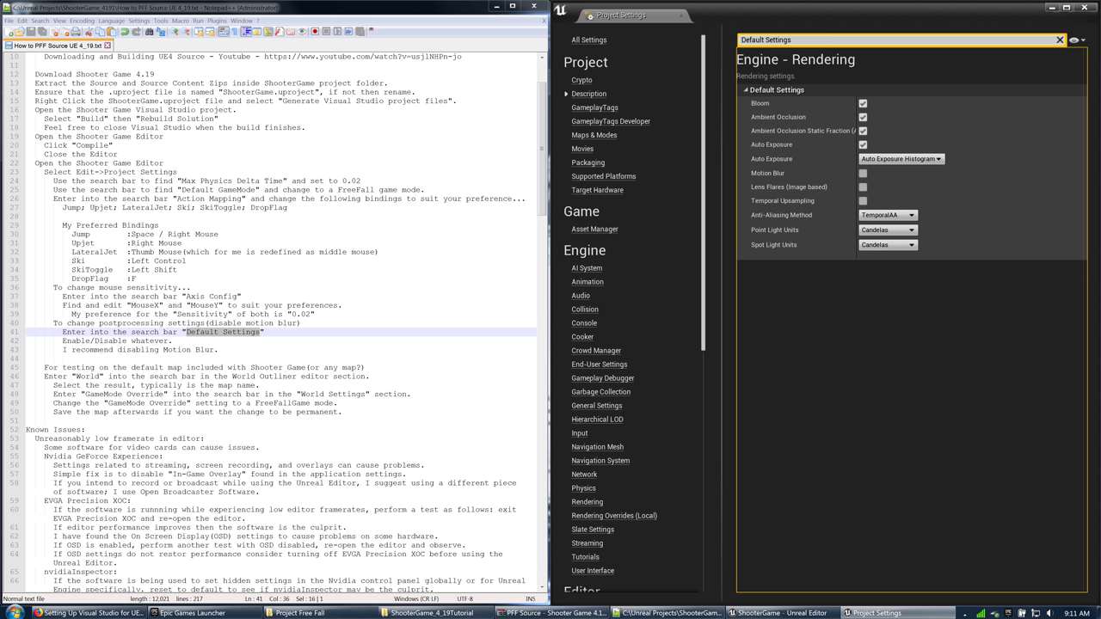
{"action": "left_click", "coordinate": [1085, 7]}
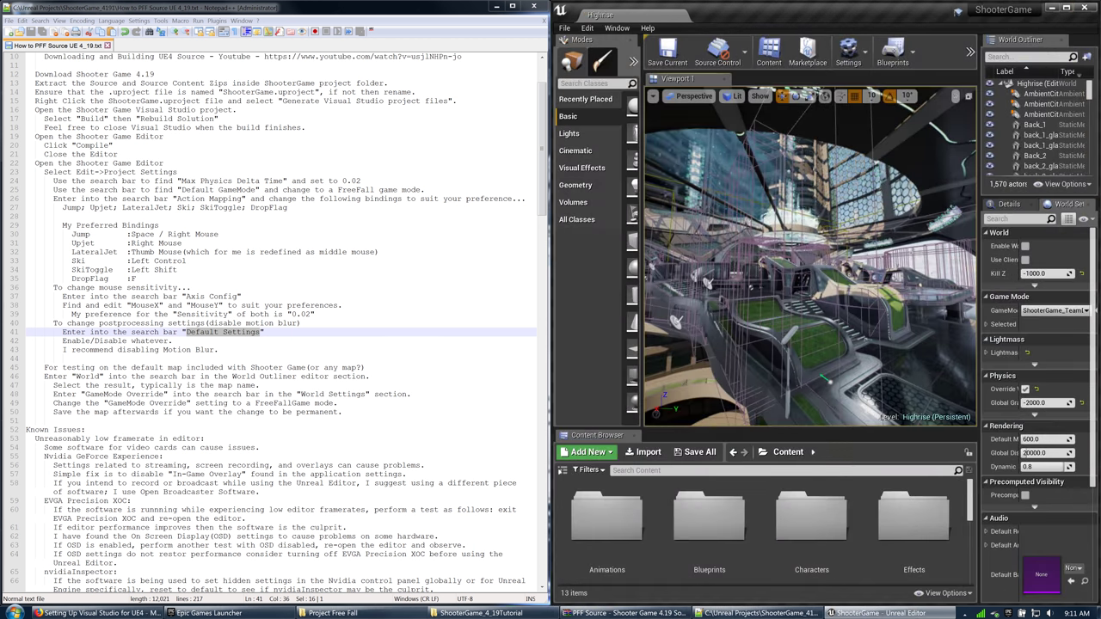
Set the Highrise World Settings GameMode Override to FreeFallGame_FreeForAll
{"action": "left_click", "coordinate": [364, 368]}
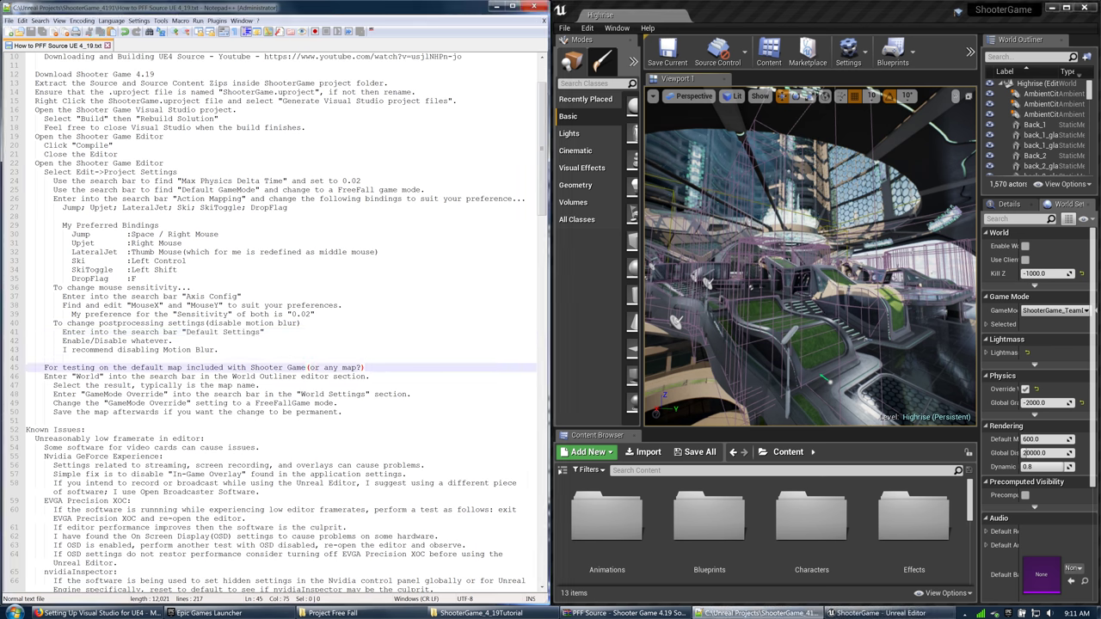
{"action": "left_click_drag", "start_coordinate": [342, 412], "coordinate": [45, 369]}
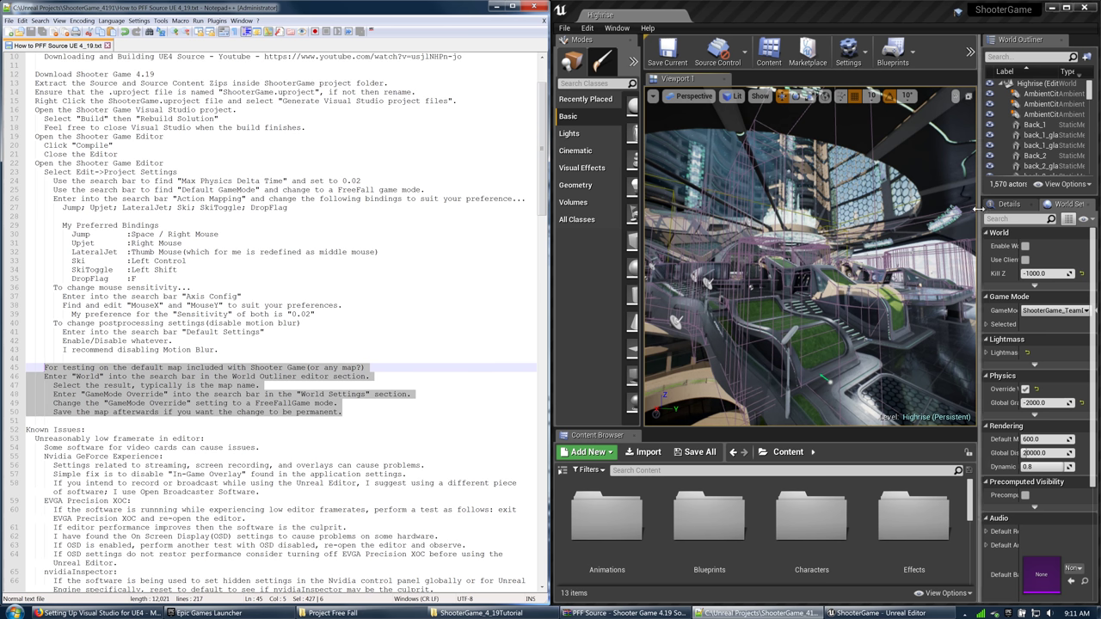
{"action": "left_click_drag", "start_coordinate": [978, 208], "coordinate": [910, 208]}
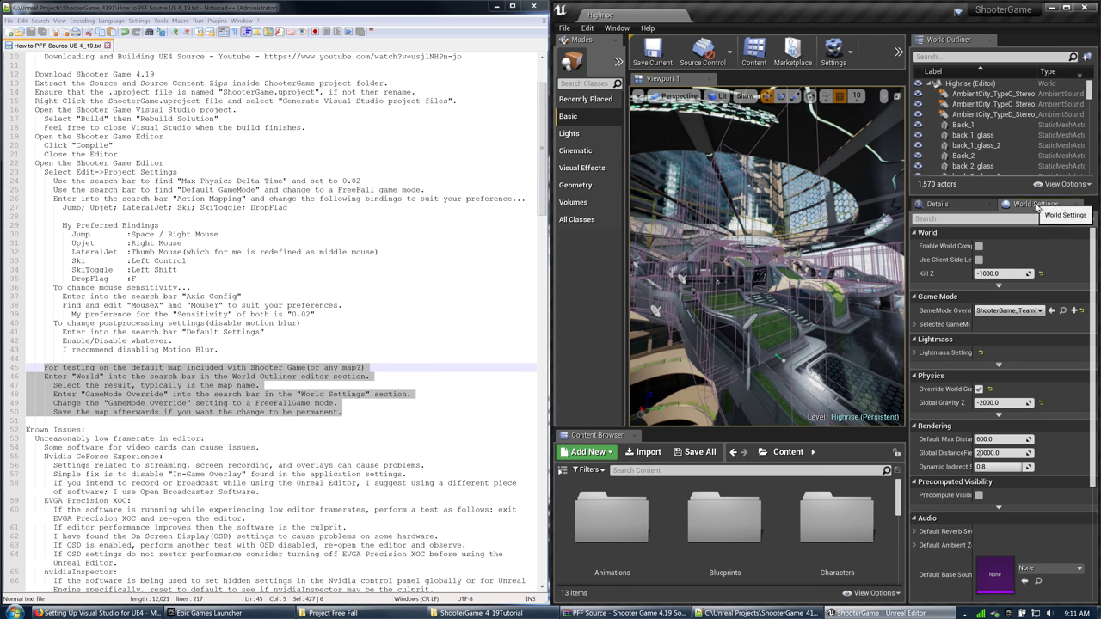
{"action": "left_click", "coordinate": [963, 218]}
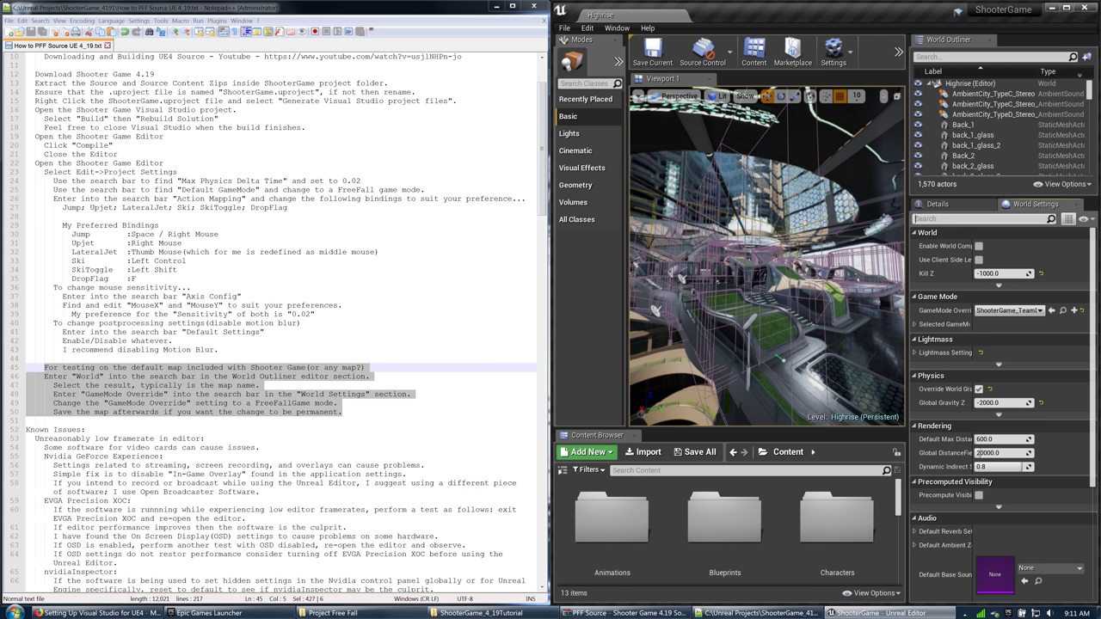
{"action": "type", "text": "game mo"}
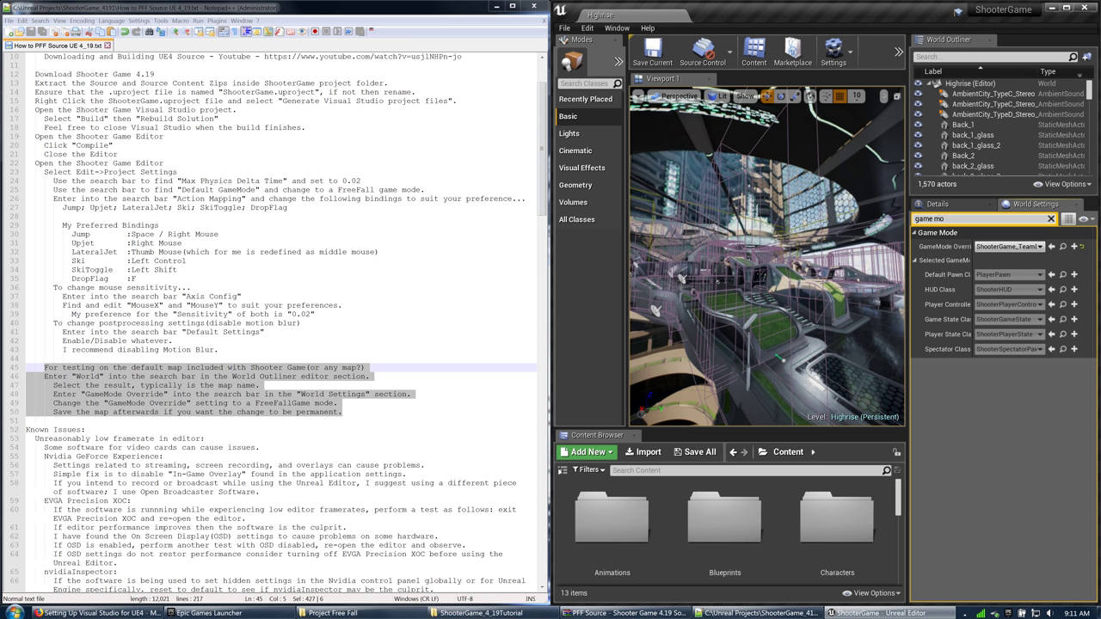
{"action": "type", "text": "de"}
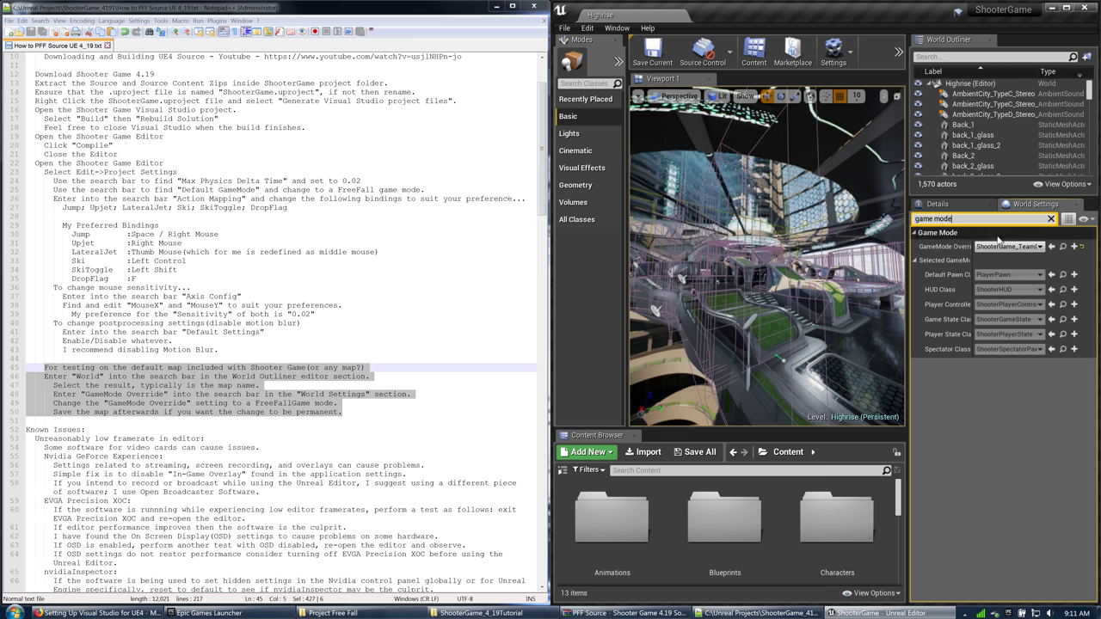
{"action": "left_click", "coordinate": [1008, 247]}
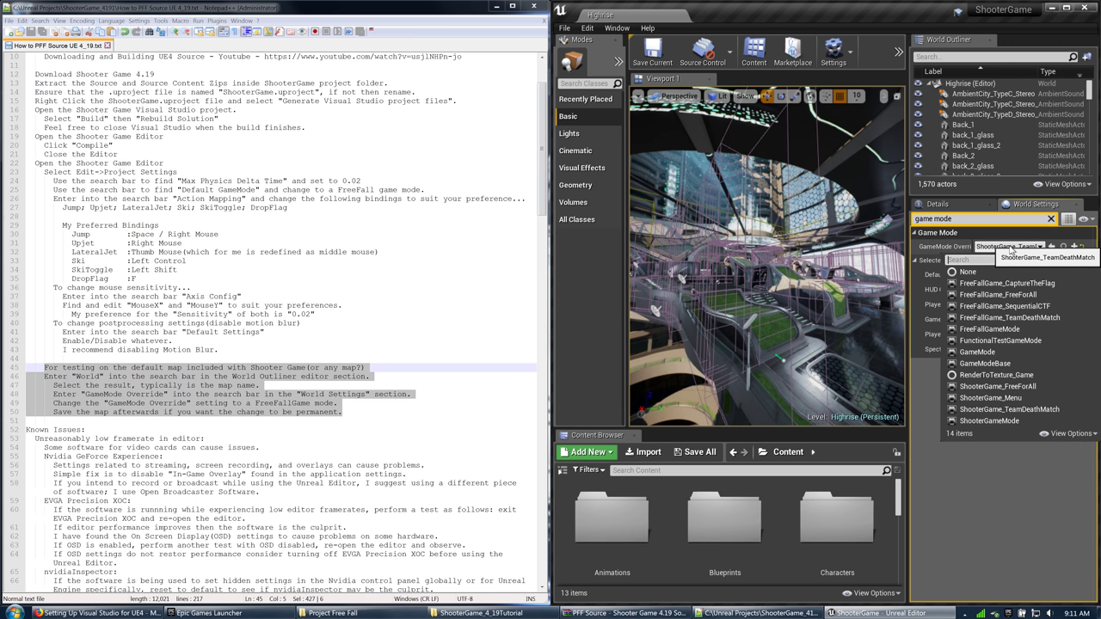
{"action": "left_click", "coordinate": [1025, 295]}
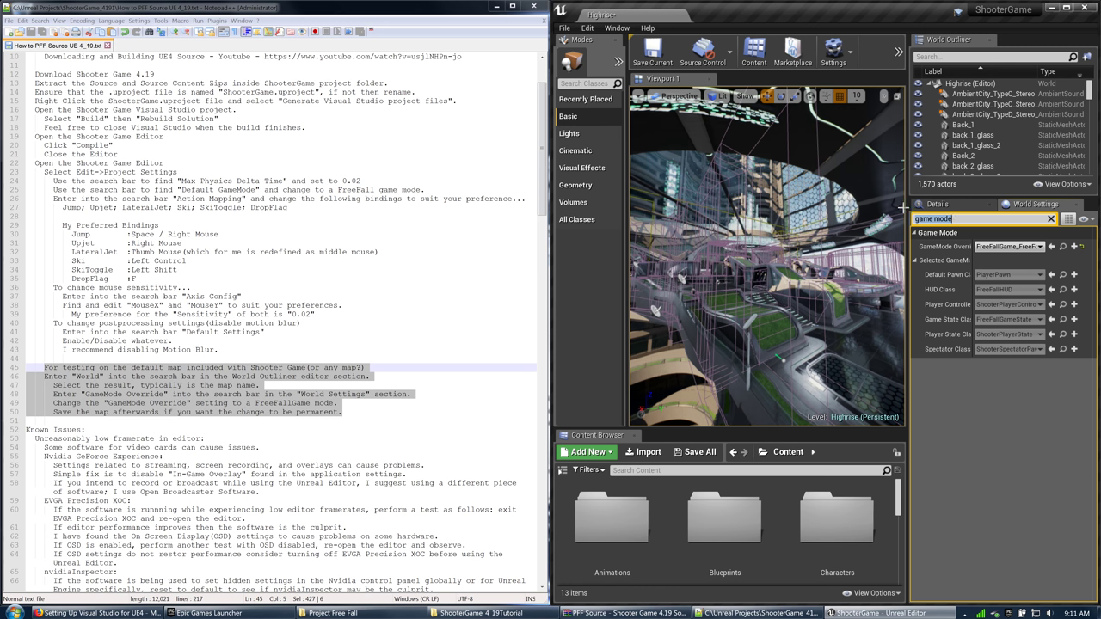
Check that Global Gravity is -2000.0 by filtering for 'gra', then clear the filter
{"action": "left_click_drag", "start_coordinate": [910, 210], "coordinate": [914, 210]}
{"action": "left_click", "coordinate": [986, 218]}
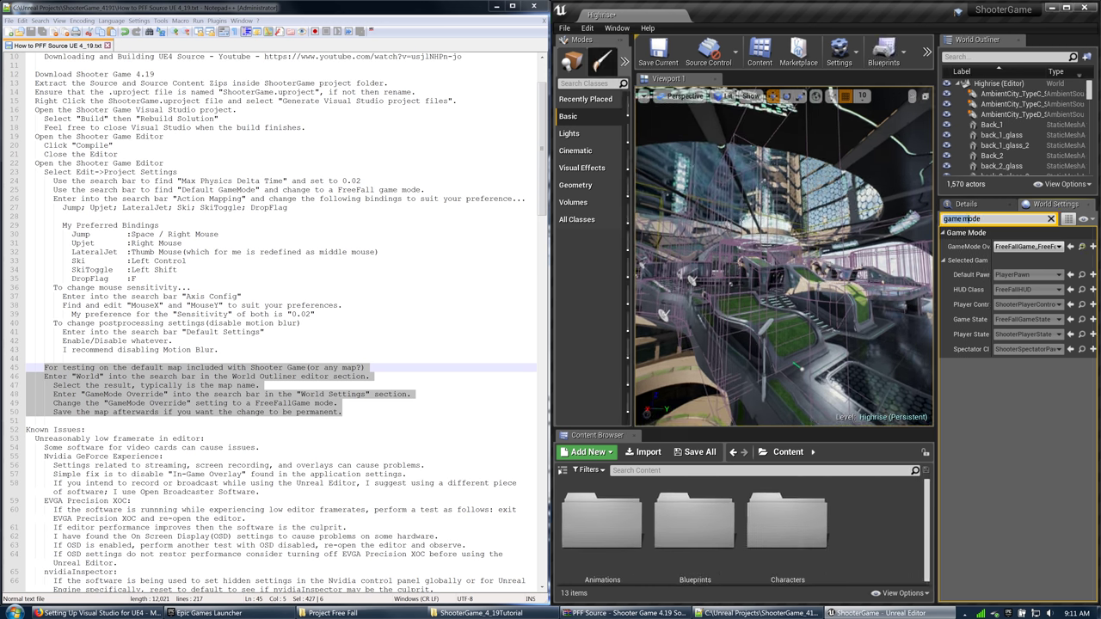
{"action": "key", "text": "ctrl+a"}
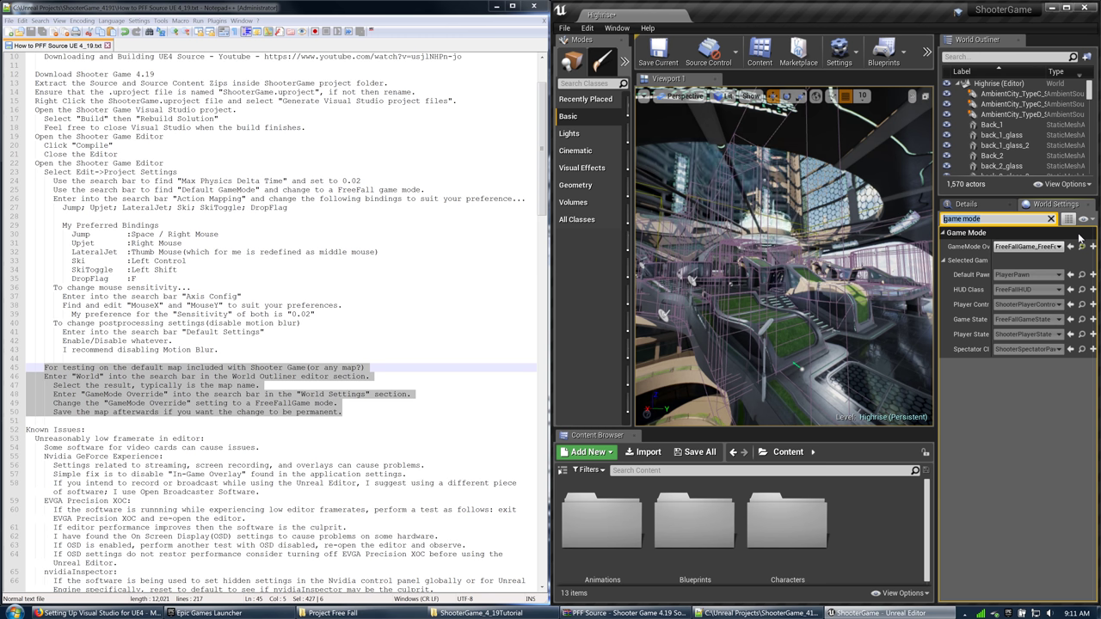
{"action": "type", "text": "gra"}
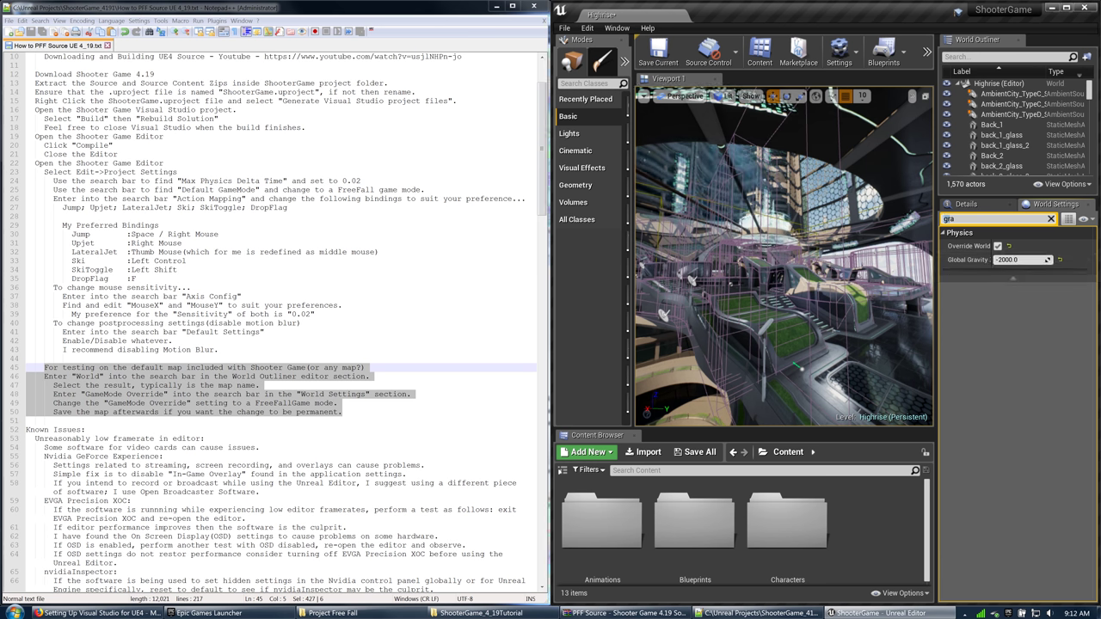
{"action": "key", "text": "Escape"}
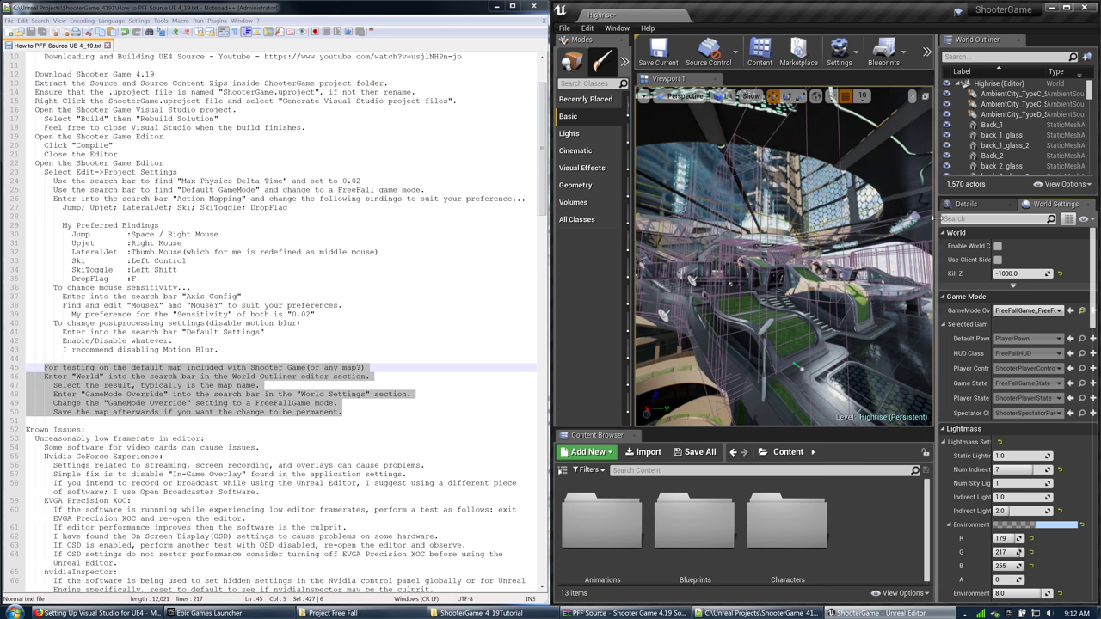
Maximize the Unreal Editor window to fill the screen
{"action": "left_click_drag", "start_coordinate": [937, 223], "coordinate": [944, 226]}
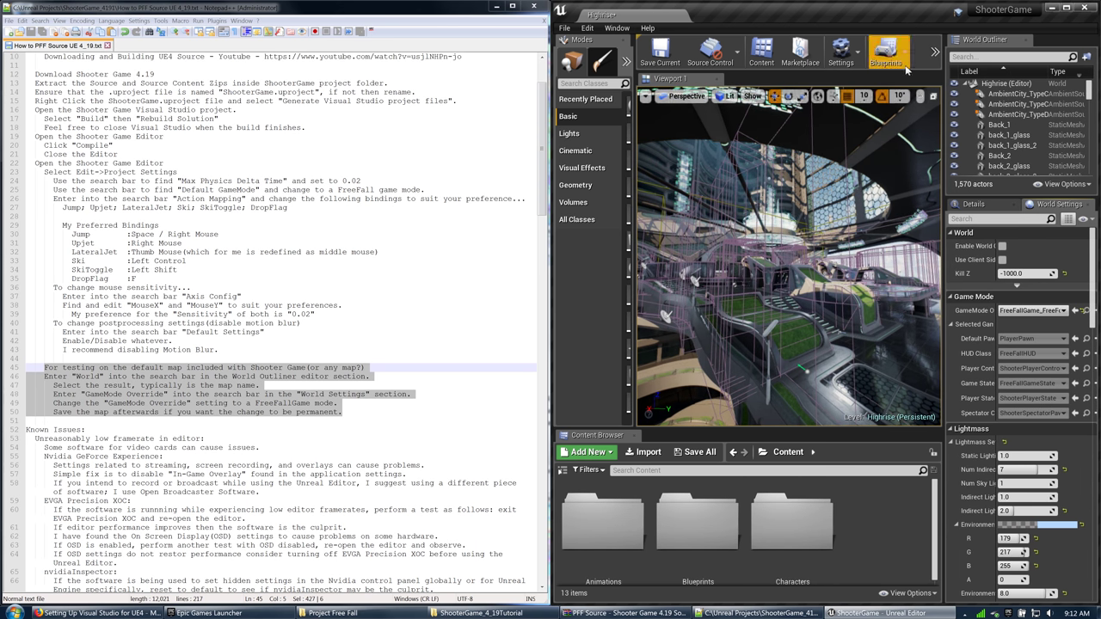
{"action": "left_click", "coordinate": [860, 58]}
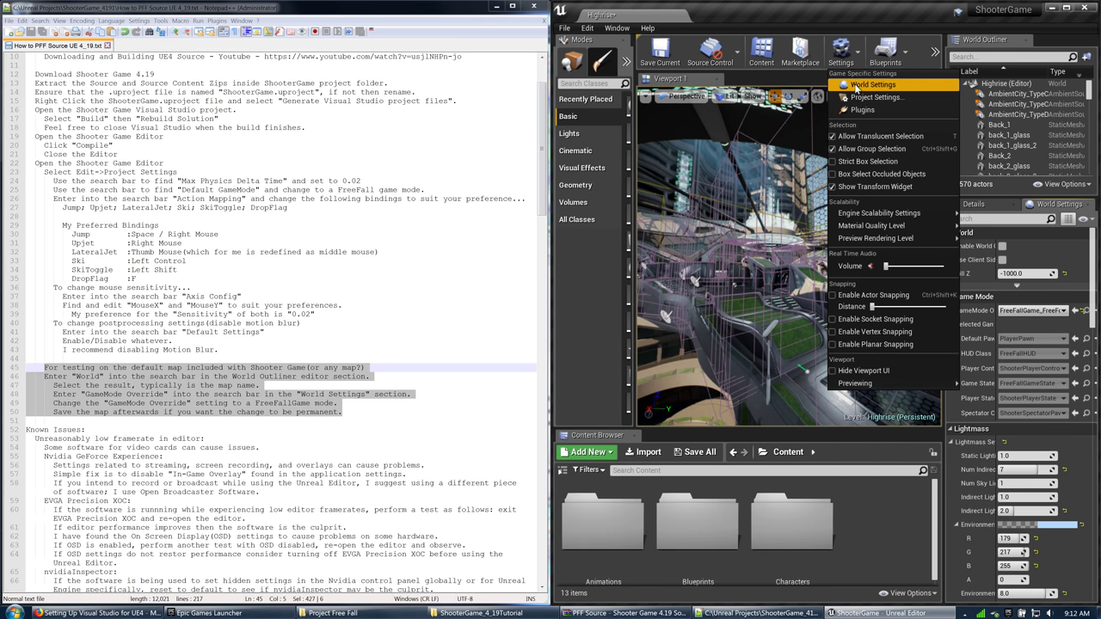
{"action": "mouse_move", "coordinate": [907, 216]}
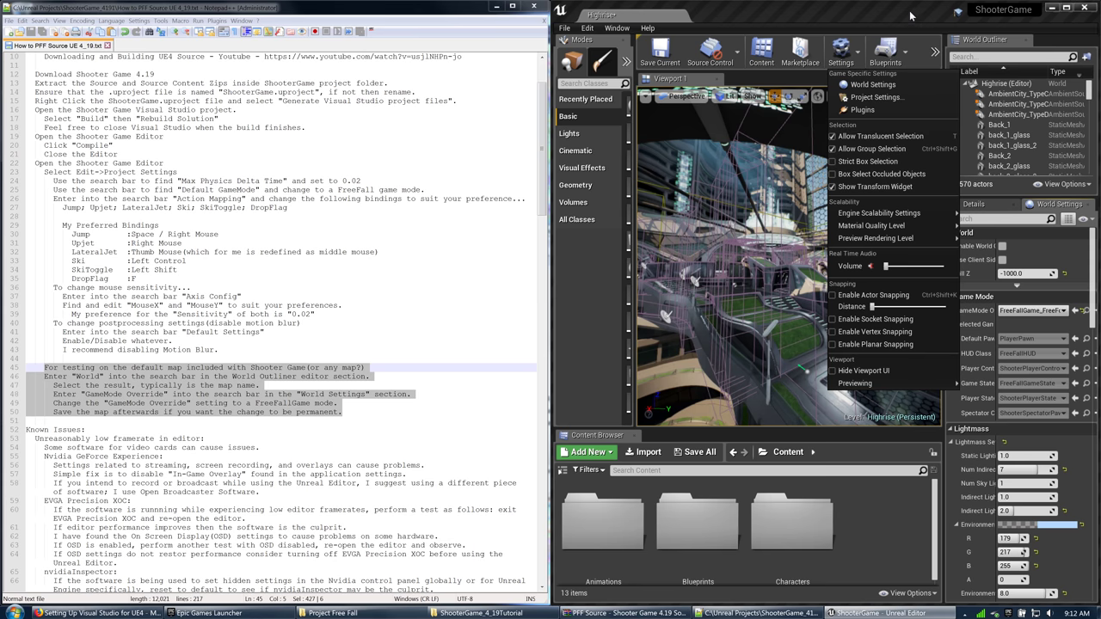
{"action": "left_click", "coordinate": [1067, 7]}
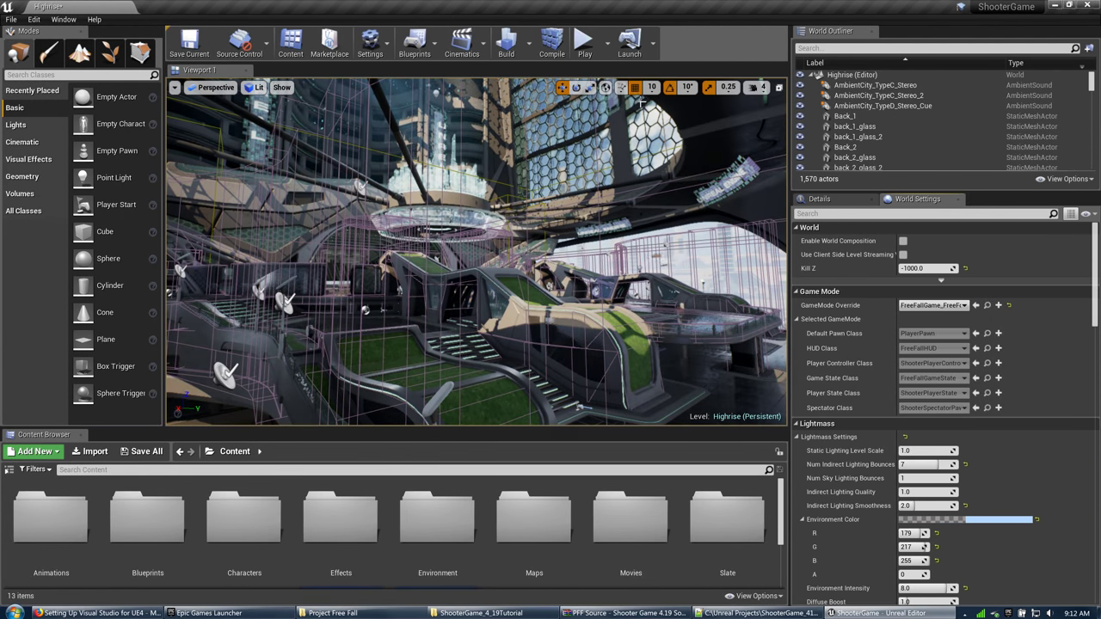
Confirm Engine Scalability is at Epic quality, then bring up the Play mode options
{"action": "left_click", "coordinate": [375, 52]}
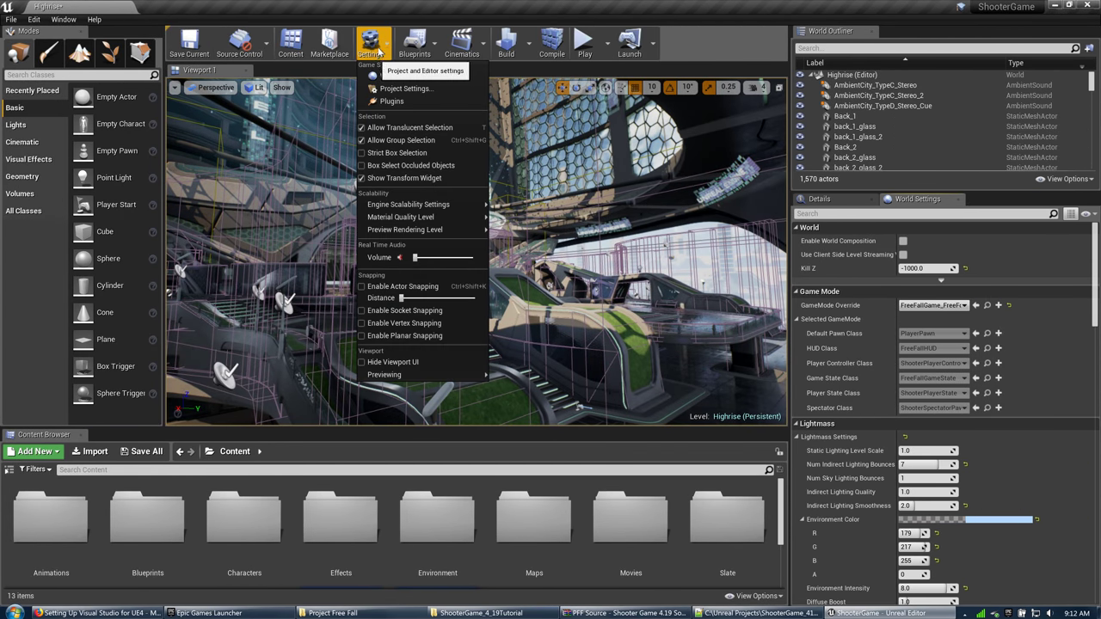
{"action": "mouse_move", "coordinate": [474, 204]}
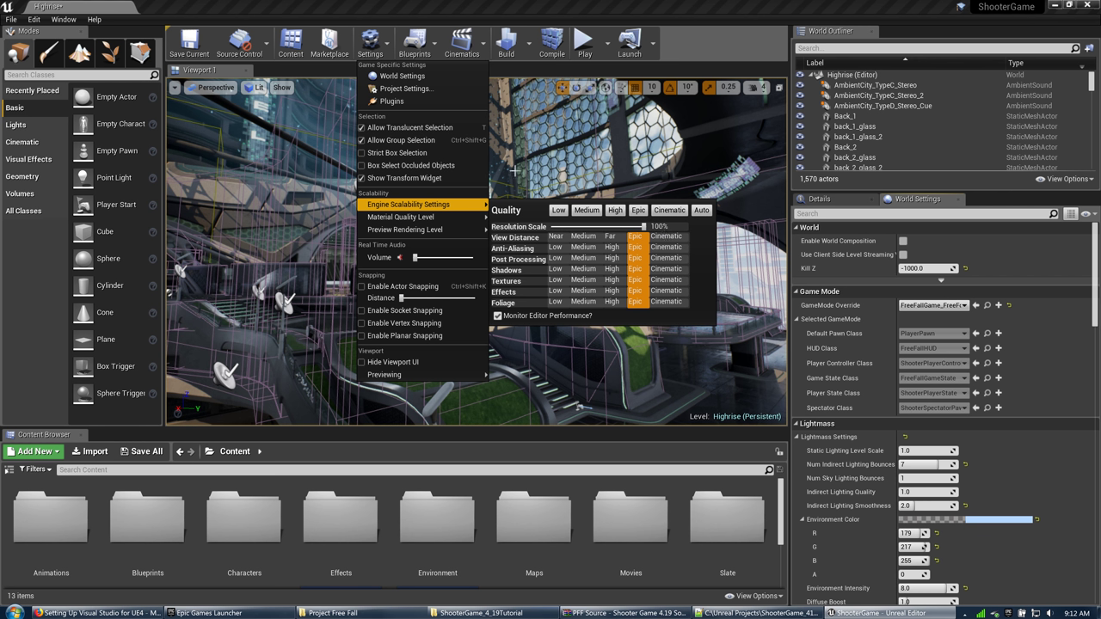
{"action": "left_click", "coordinate": [621, 6]}
{"action": "left_click", "coordinate": [607, 41]}
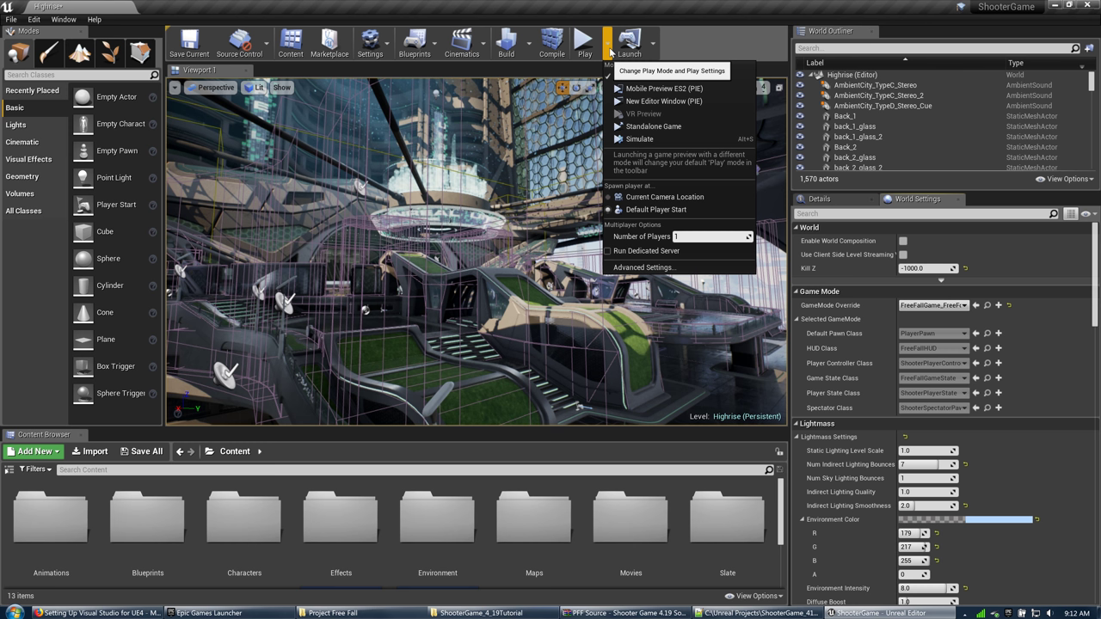
In Advanced play settings, set New Window Size to 2560 × 1440 and close Editor Preferences
{"action": "left_click", "coordinate": [660, 268]}
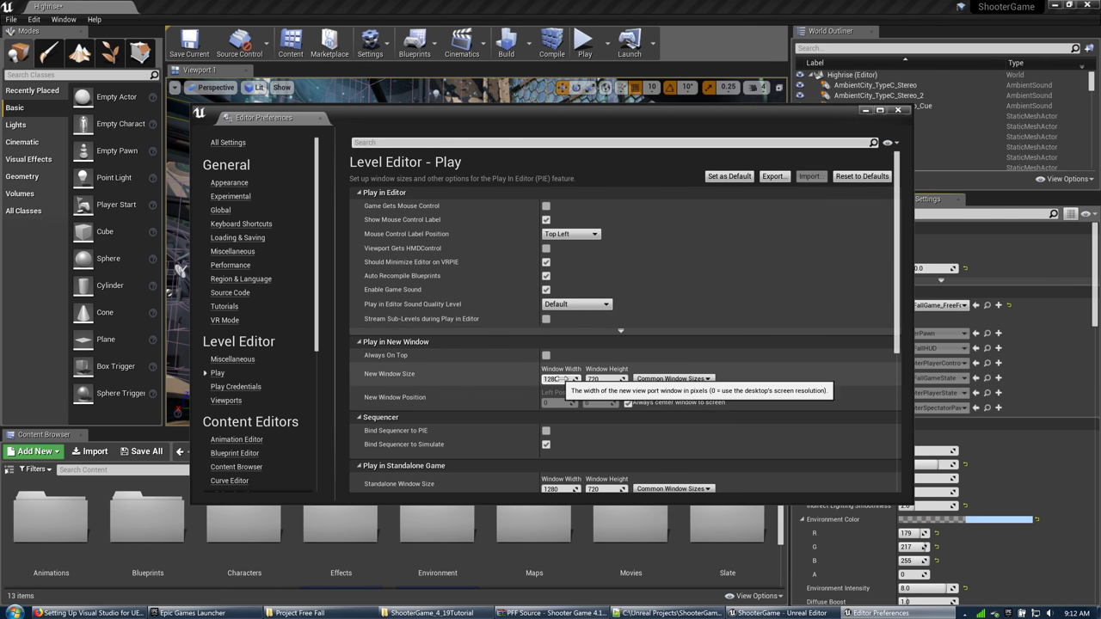
{"action": "left_click", "coordinate": [659, 380]}
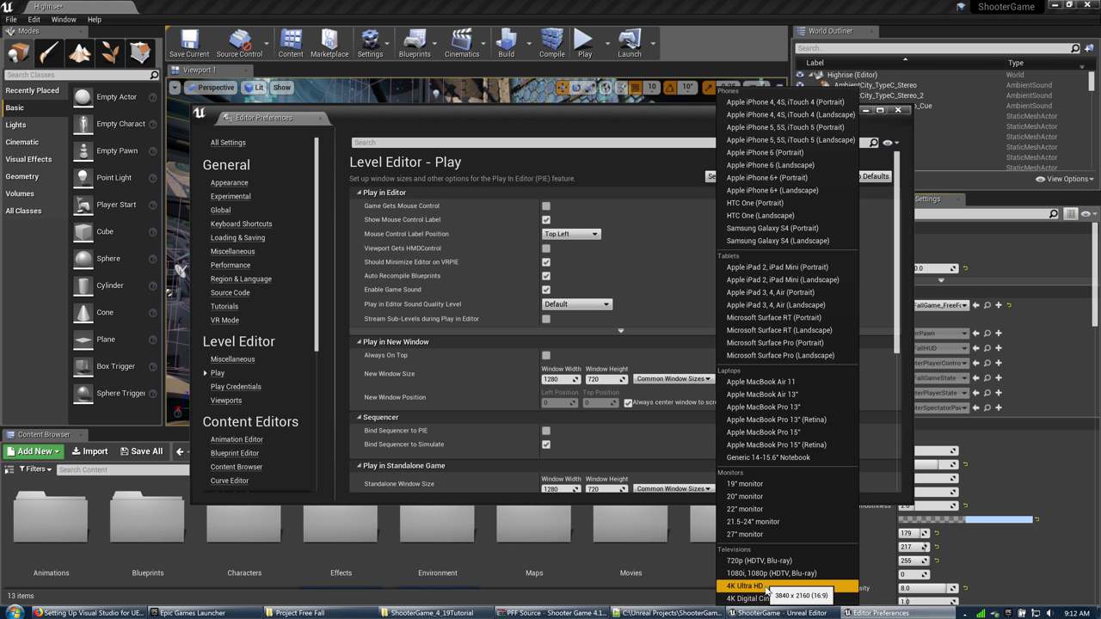
{"action": "left_click", "coordinate": [557, 379]}
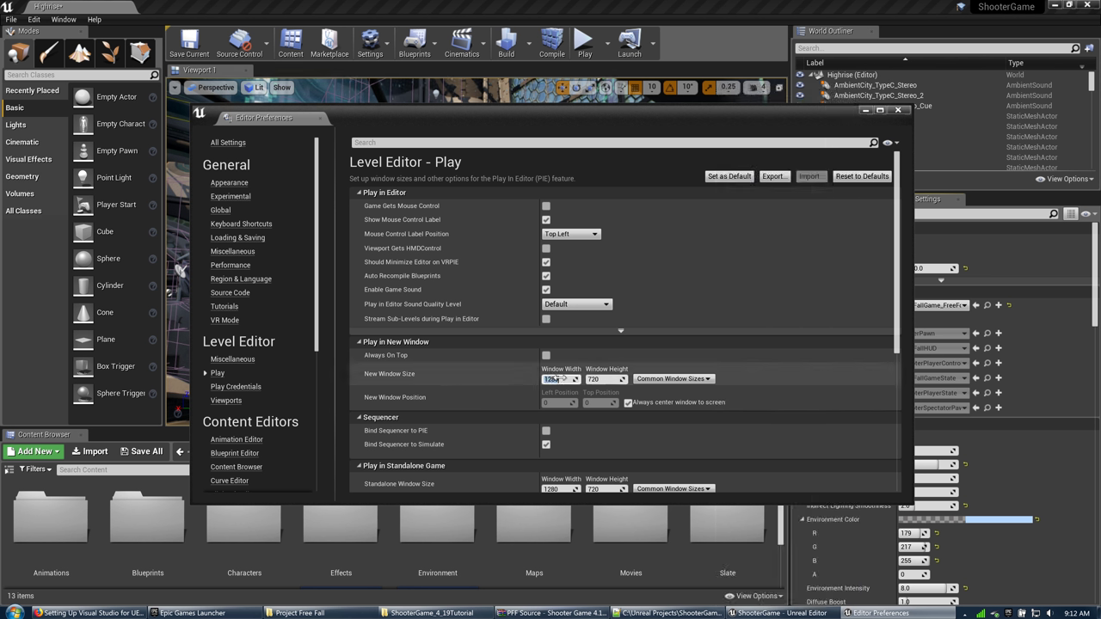
{"action": "type", "text": "2560"}
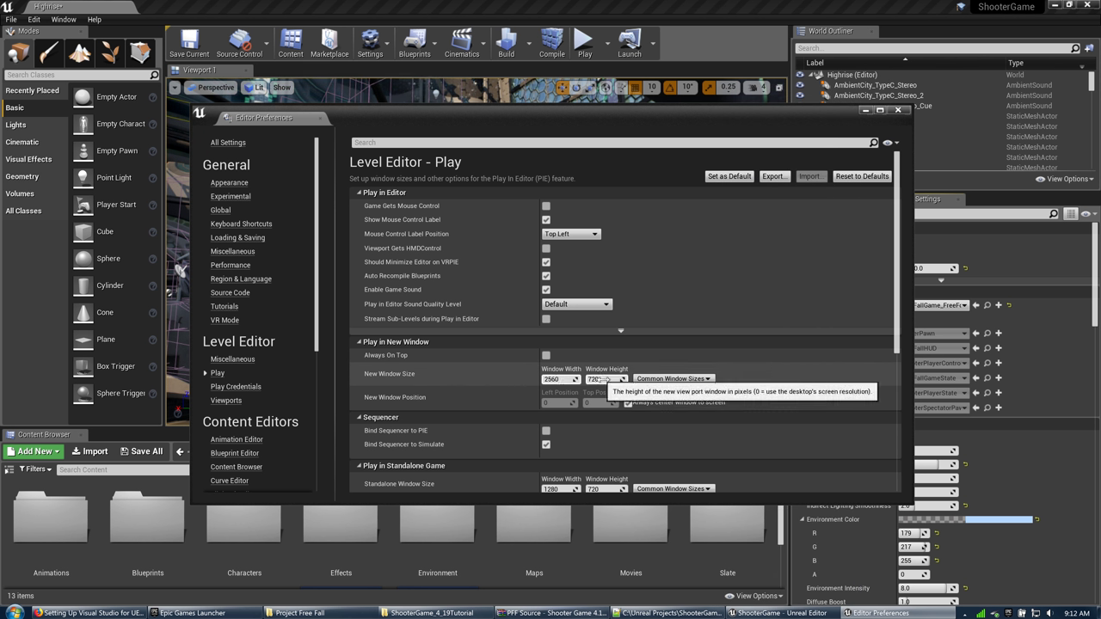
{"action": "left_click", "coordinate": [593, 379]}
{"action": "type", "text": "1"}
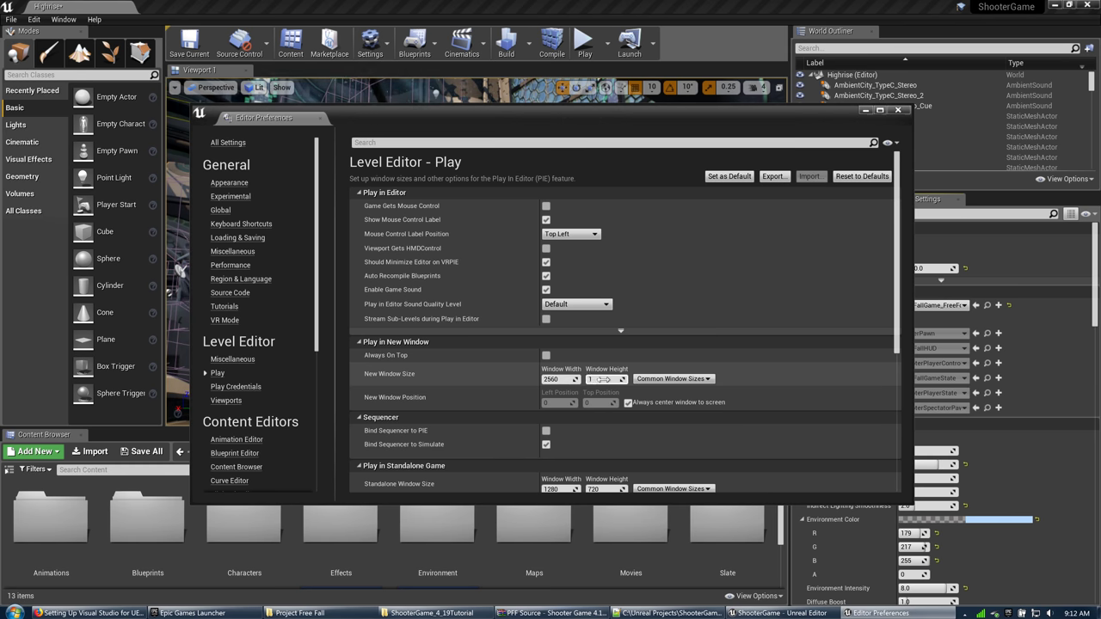
{"action": "type", "text": "4"}
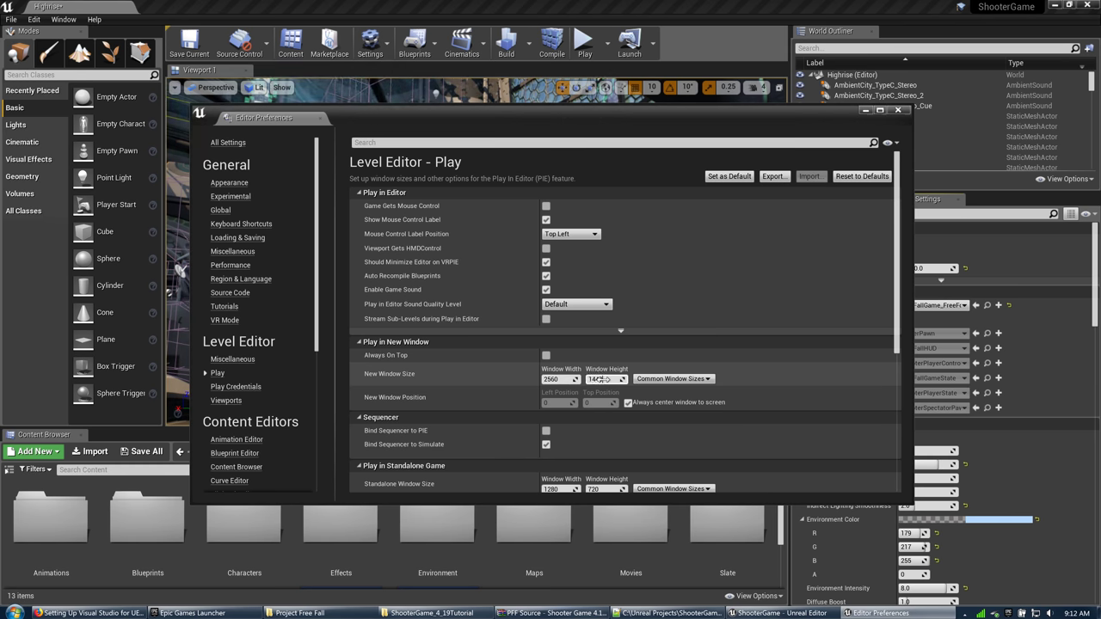
{"action": "type", "text": "40"}
{"action": "key", "text": "Return"}
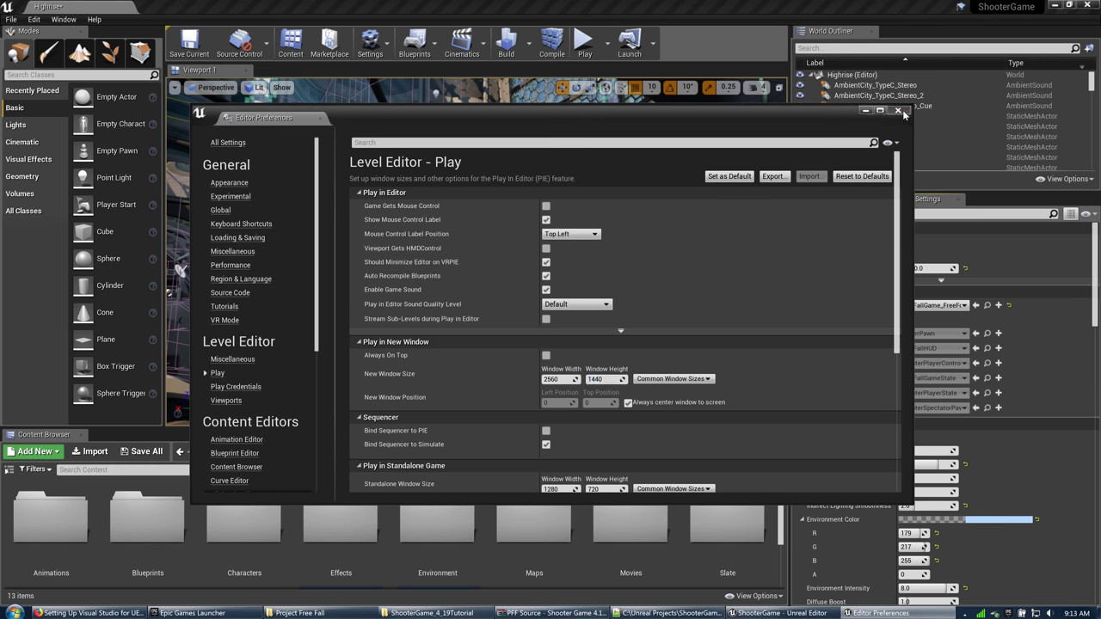
{"action": "left_click", "coordinate": [900, 111]}
{"action": "left_click", "coordinate": [608, 43]}
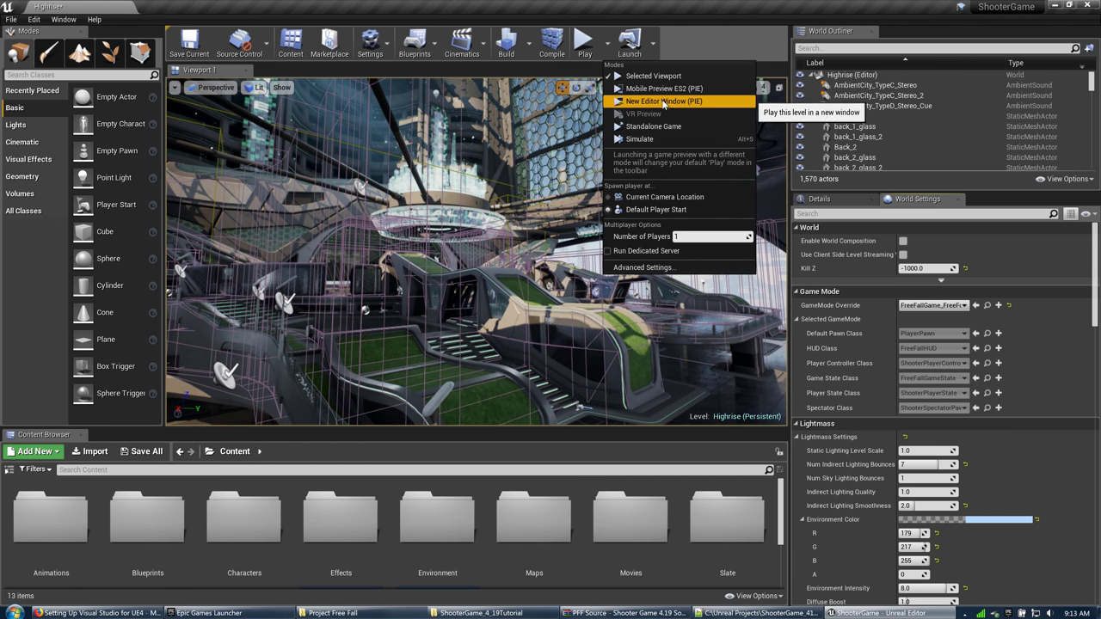
Play Highrise in a New Editor Window (PIE), walk through the level, then end with Esc
{"action": "left_click", "coordinate": [662, 102]}
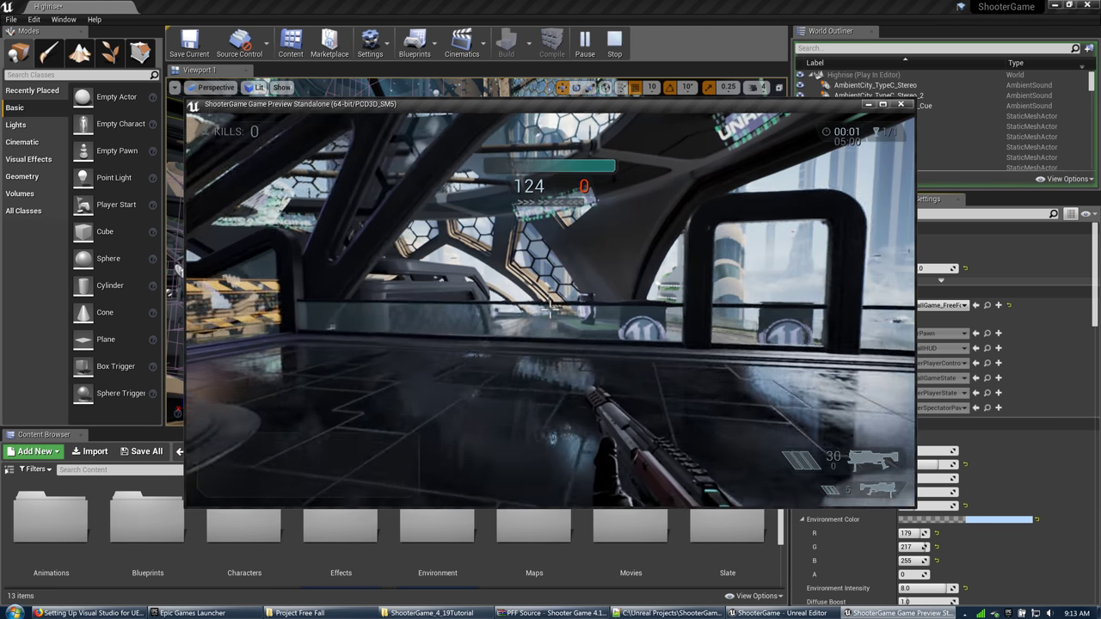
{"action": "key", "text": "w"}
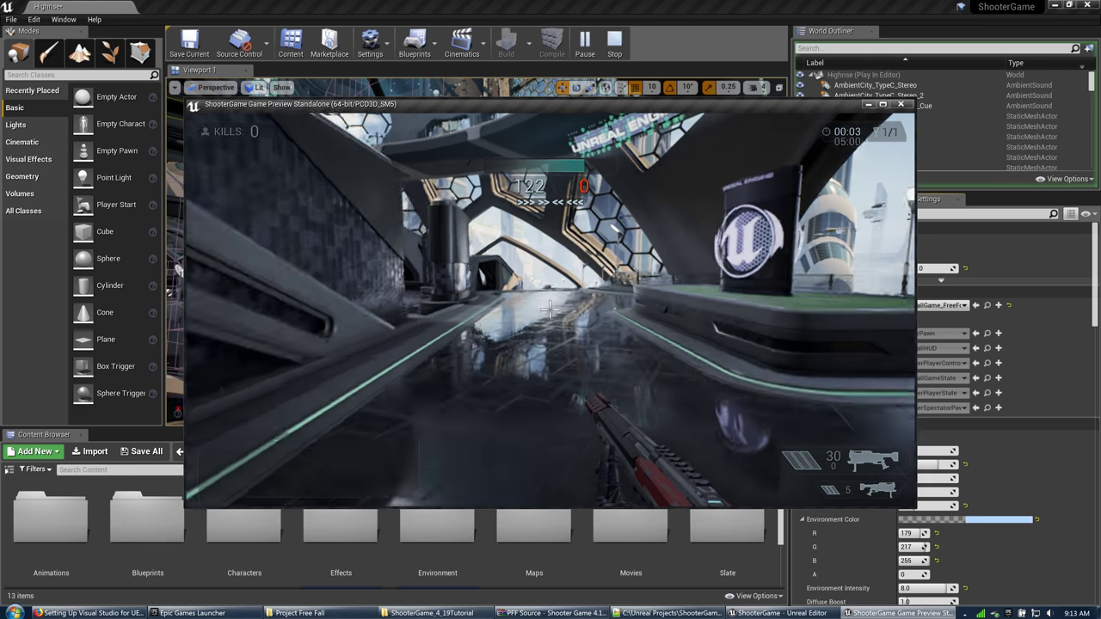
{"action": "key", "text": "w"}
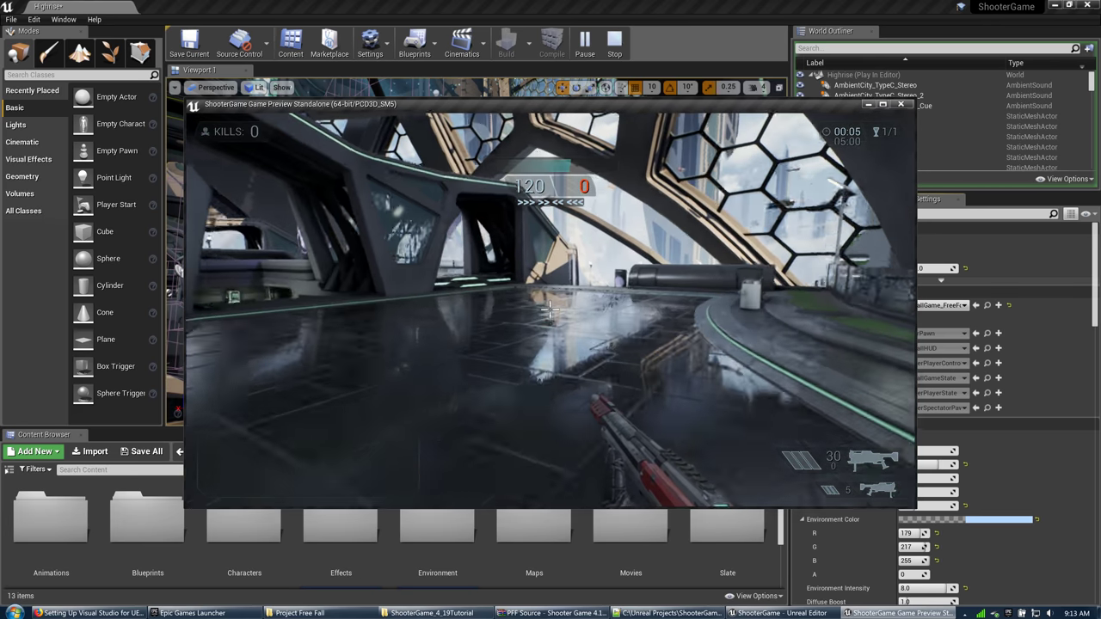
{"action": "key", "text": "w"}
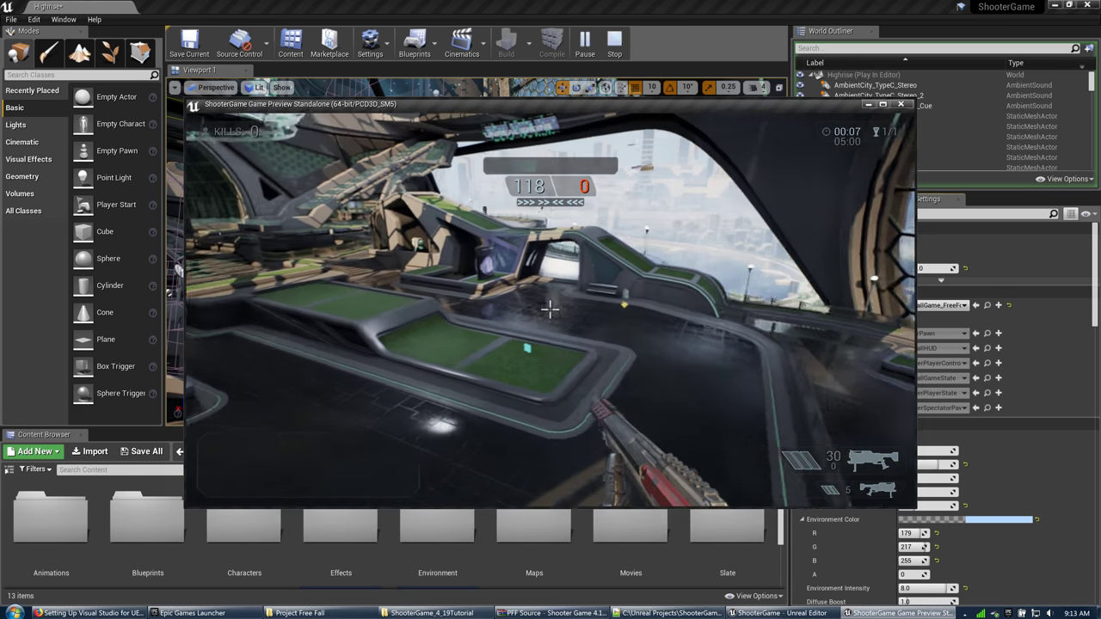
{"action": "key", "text": "w"}
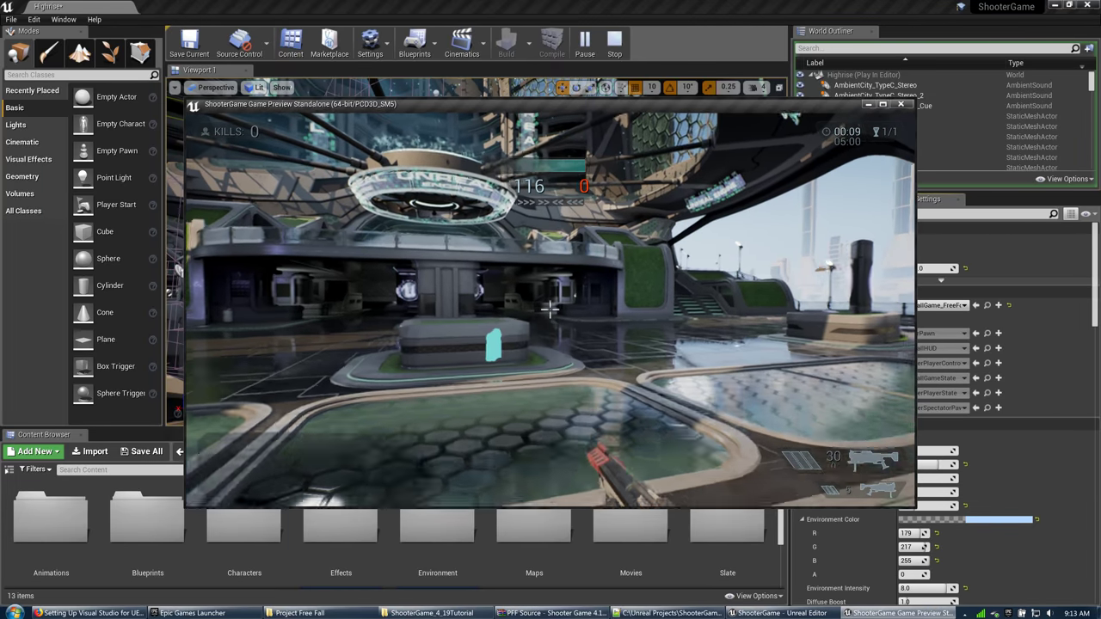
{"action": "key", "text": "w"}
{"action": "key", "text": "r"}
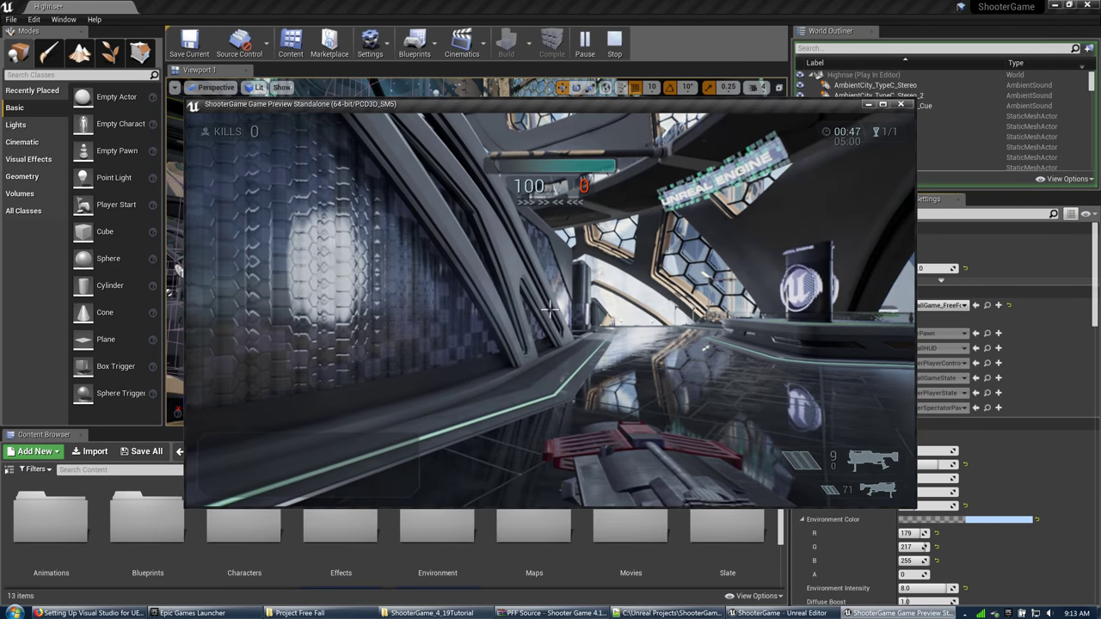
{"action": "key", "text": "Escape"}
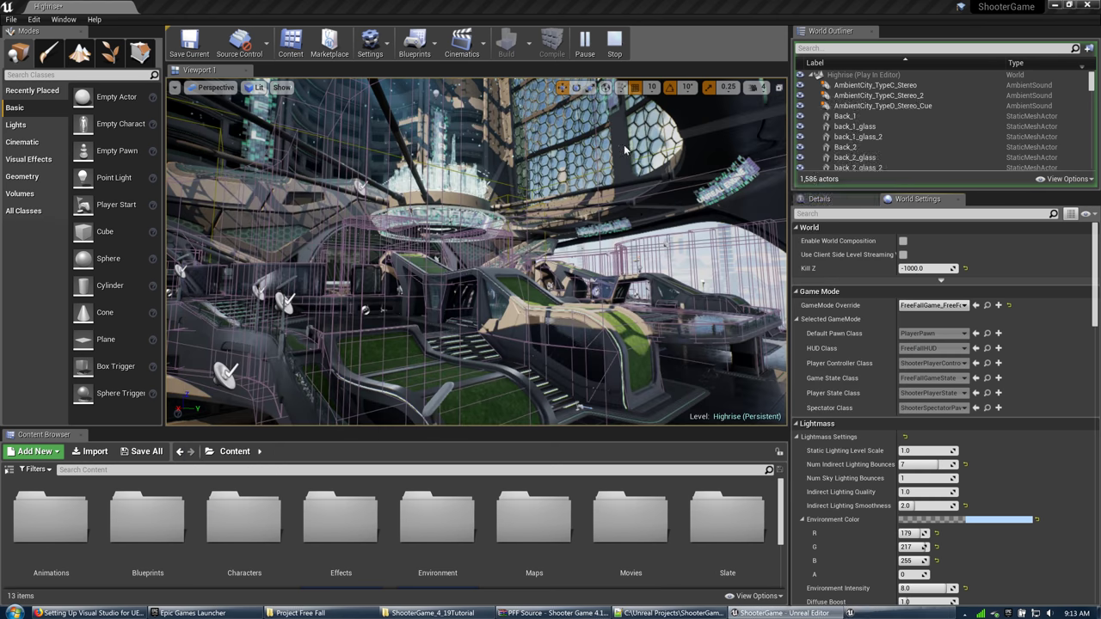